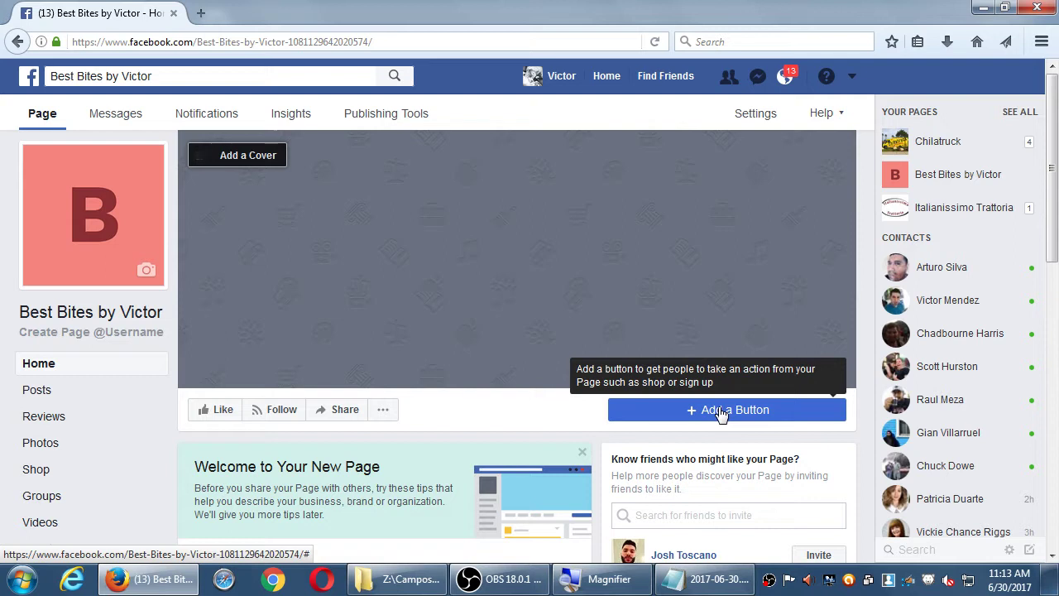
Switch to the 2017-06-30.txt notes in Notepad and add an indented line below the username notes reading "Complete your Page: About screen.".
{"action": "left_click", "coordinate": [697, 581]}
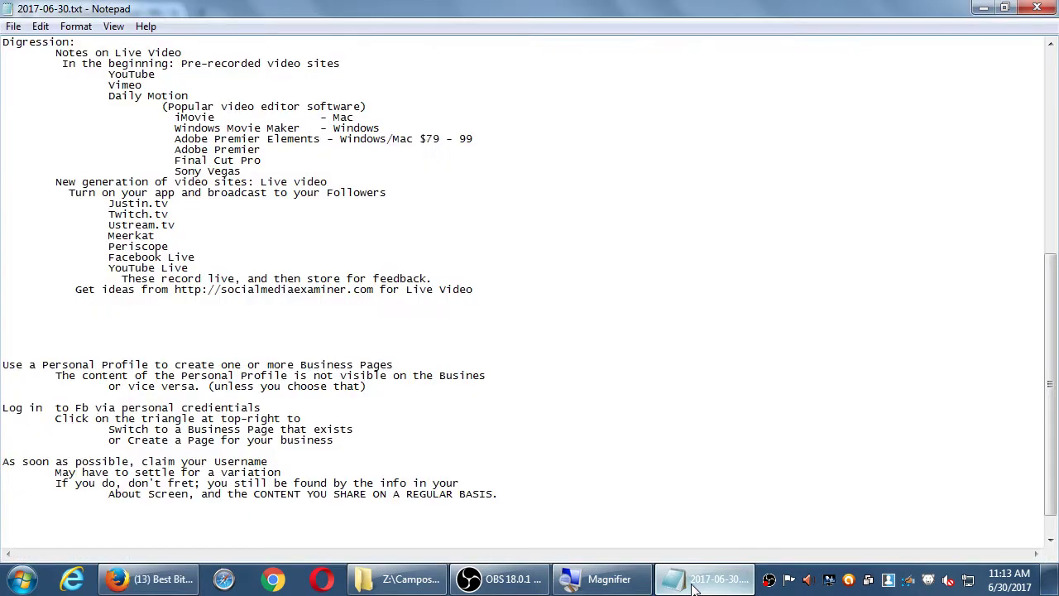
{"action": "key", "text": "super+plus"}
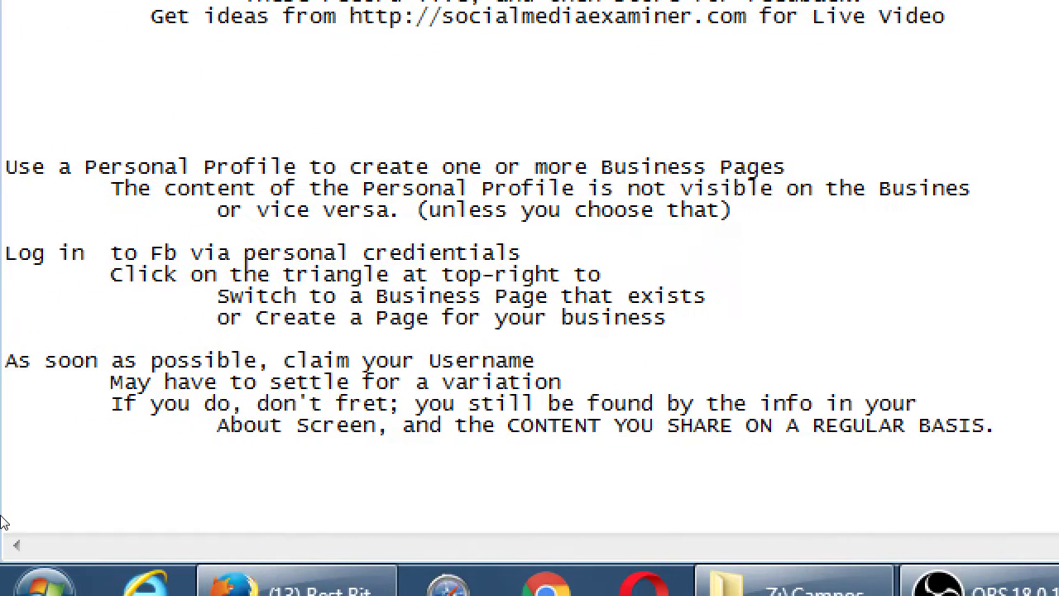
{"action": "scroll", "coordinate": [5, 504], "scroll_direction": "down", "scroll_amount": 2}
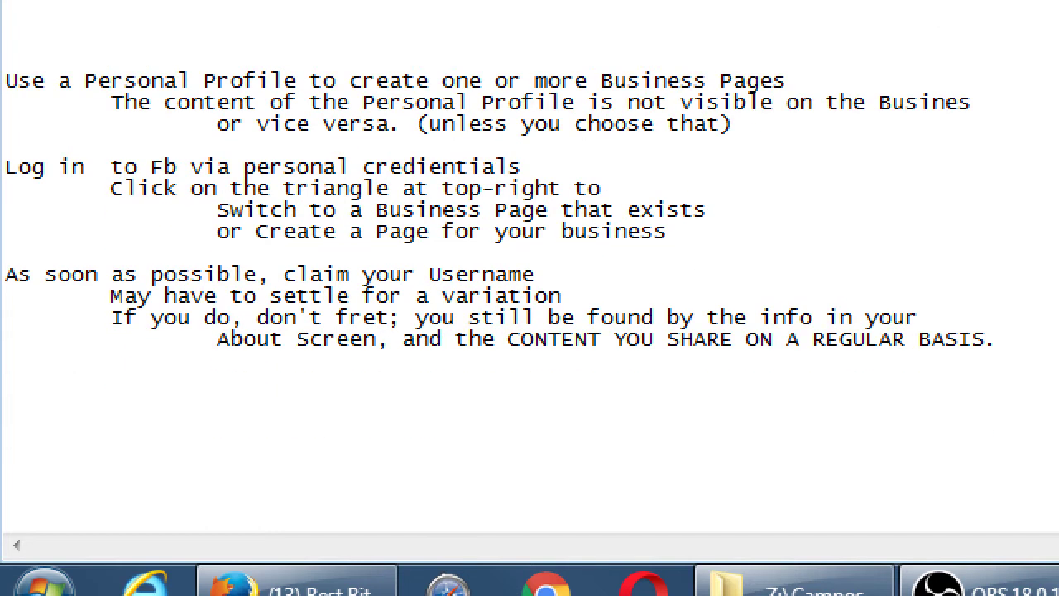
{"action": "scroll", "coordinate": [5, 505], "scroll_direction": "down", "scroll_amount": 1}
{"action": "key", "text": "Up"}
{"action": "key", "text": "Up"}
{"action": "key", "text": "Up"}
{"action": "key", "text": "Up"}
{"action": "key", "text": "Up"}
{"action": "key", "text": "Up"}
{"action": "key", "text": "Up"}
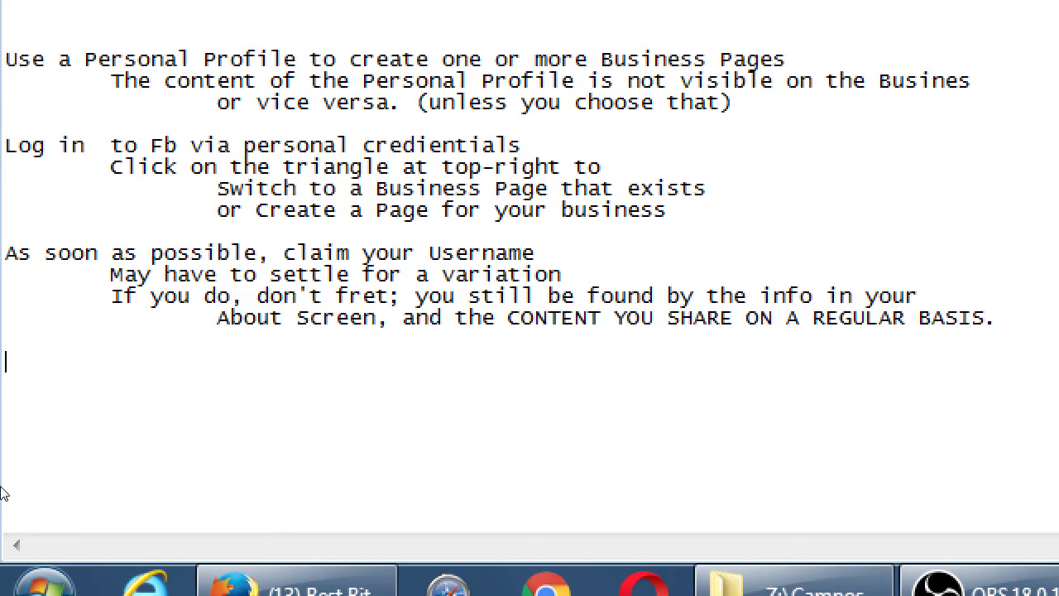
{"action": "key", "text": "Tab"}
{"action": "type", "text": "S"}
{"action": "key", "text": "BackSpace"}
{"action": "type", "text": "Comp"}
{"action": "key", "text": "BackSpace"}
{"action": "key", "text": "BackSpace"}
{"action": "key", "text": "BackSpace"}
{"action": "key", "text": "BackSpace"}
{"action": "type", "text": "Complete your "}
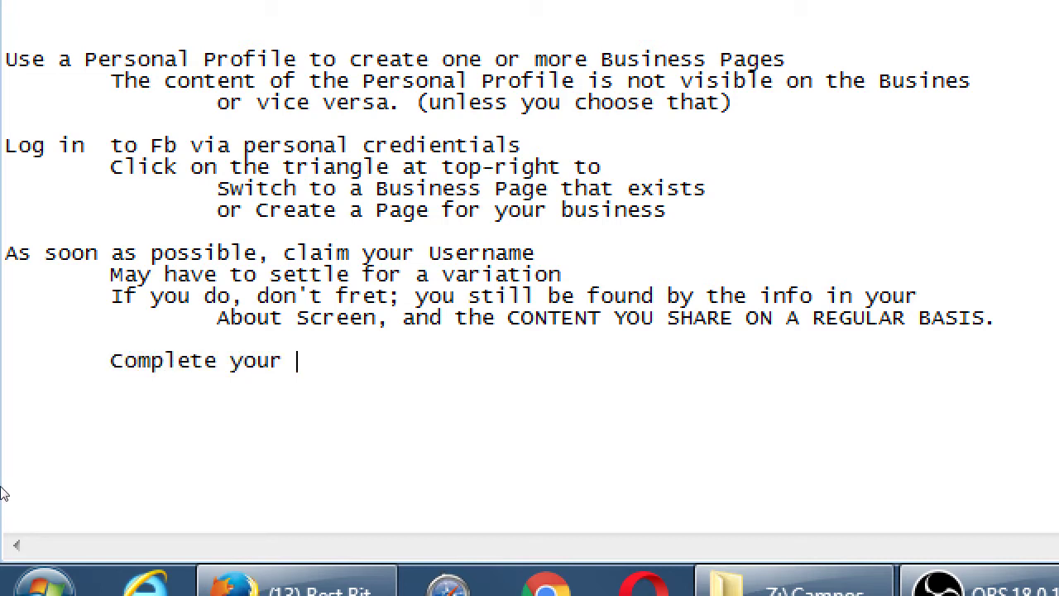
{"action": "type", "text": "Page: About scre"}
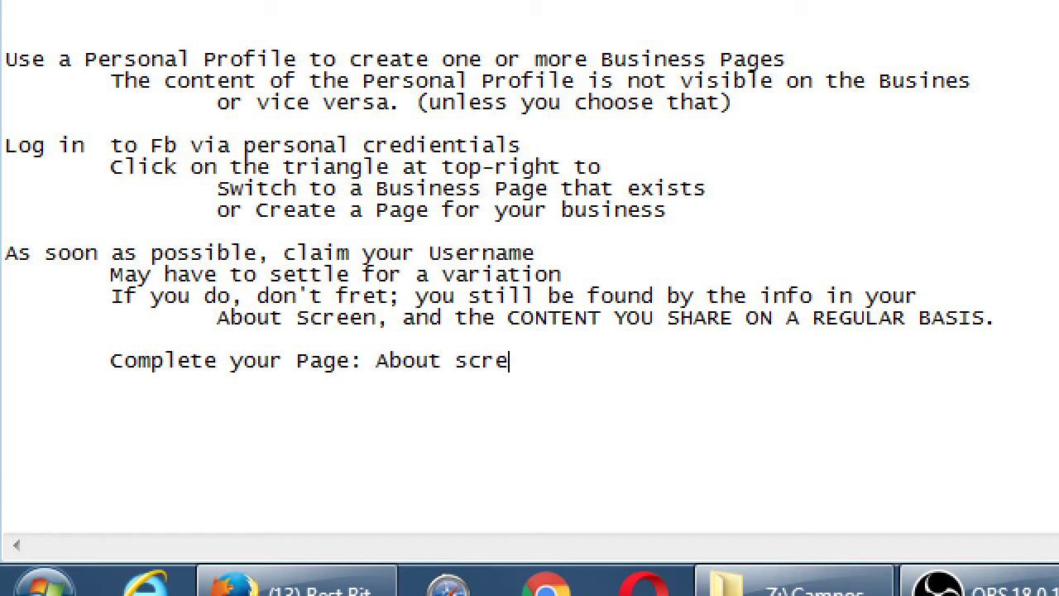
{"action": "type", "text": "en."}
Insert "Logo. Cover Image." before "About screen." in the new line of the notes.
{"action": "key", "text": "ctrl+Left"}
{"action": "key", "text": "ctrl+Left"}
{"action": "type", "text": "Logo,"}
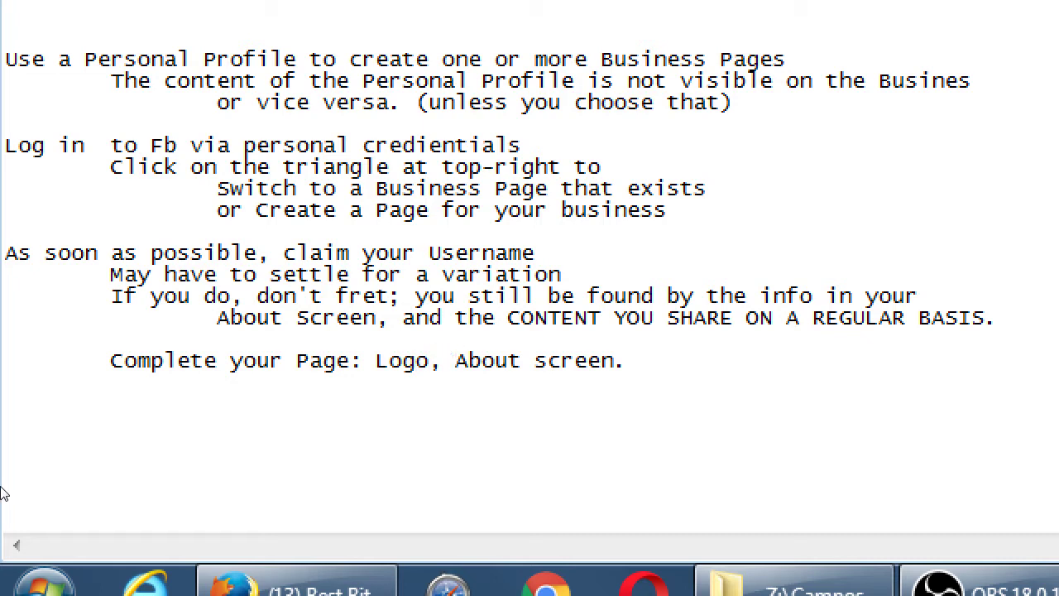
{"action": "key", "text": "BackSpace"}
{"action": "key", "text": "BackSpace"}
{"action": "type", "text": ". Cover "}
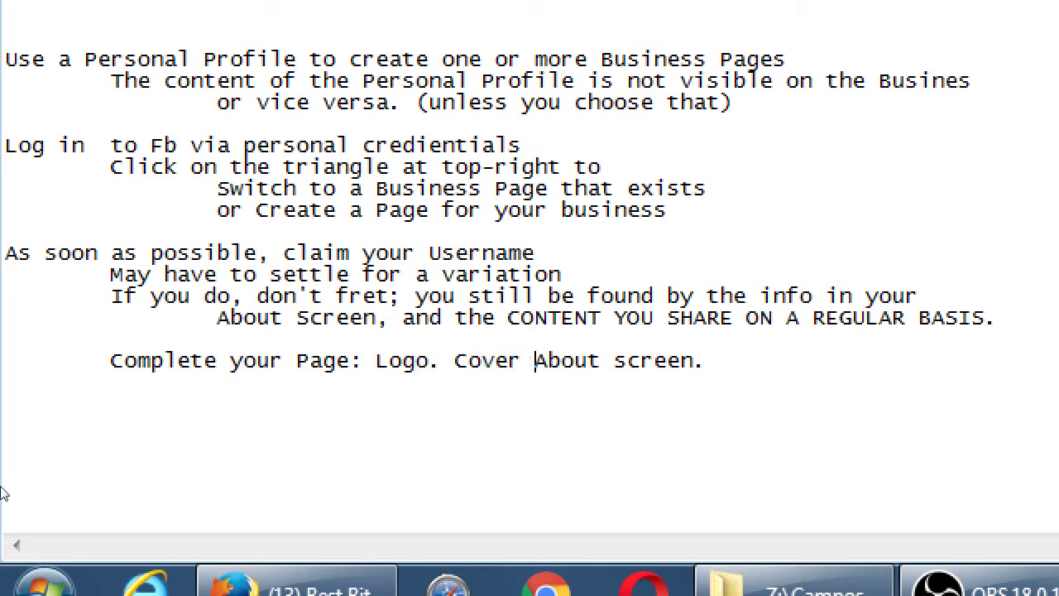
{"action": "type", "text": "Image."}
Append "Call to Action Button" to the end of the "Complete your Page" line.
{"action": "key", "text": "End"}
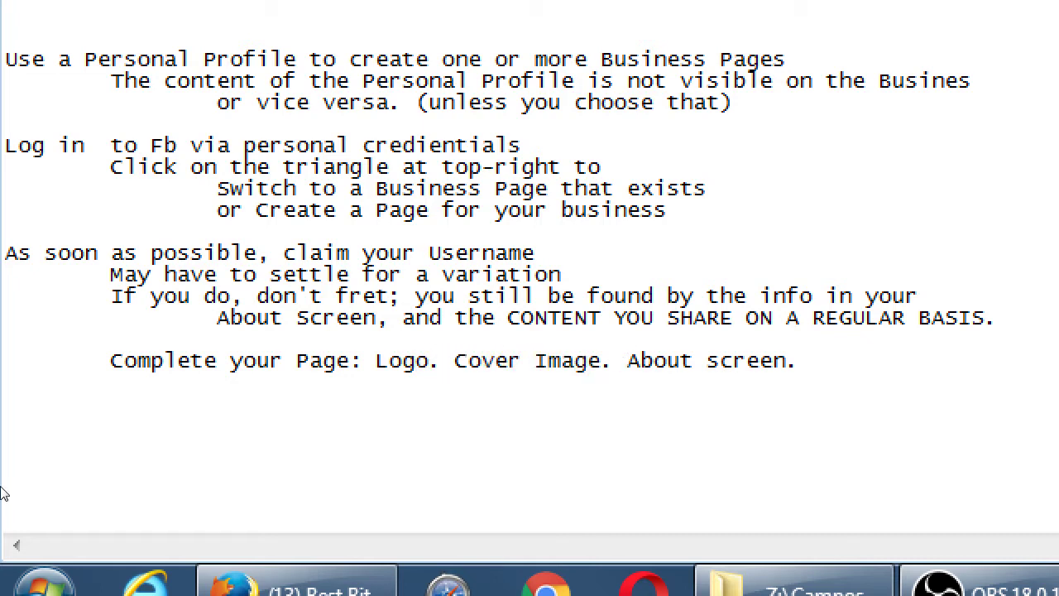
{"action": "type", "text": "Call to Action "}
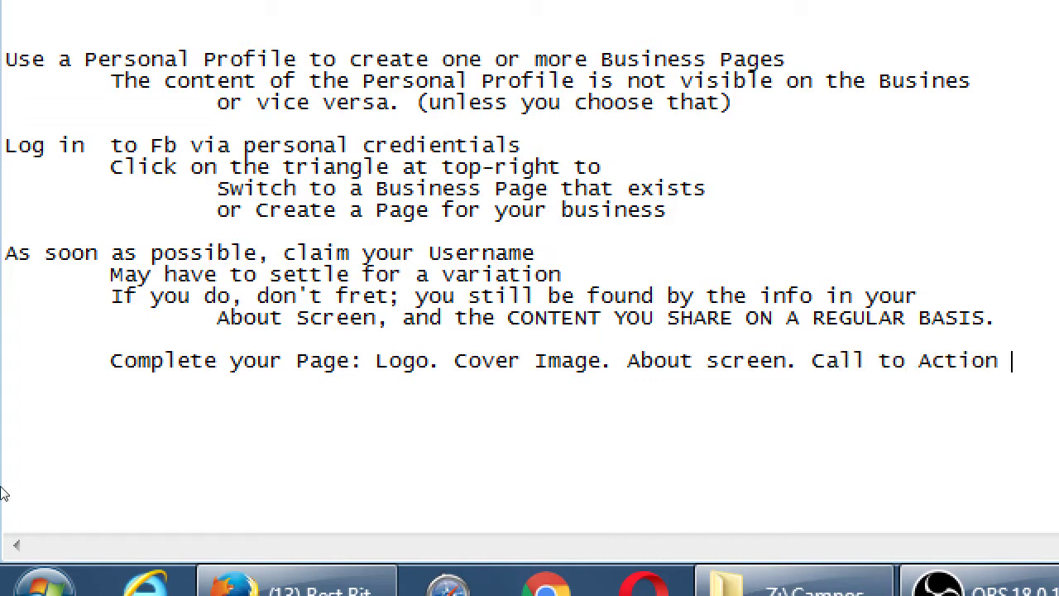
{"action": "type", "text": "Button"}
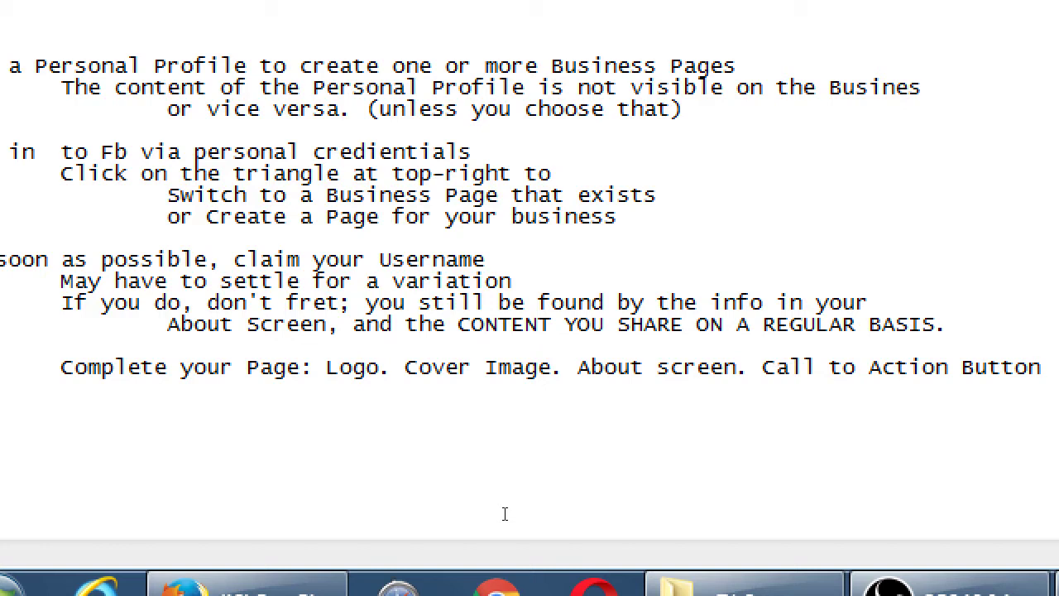
{"action": "key", "text": "super+minus"}
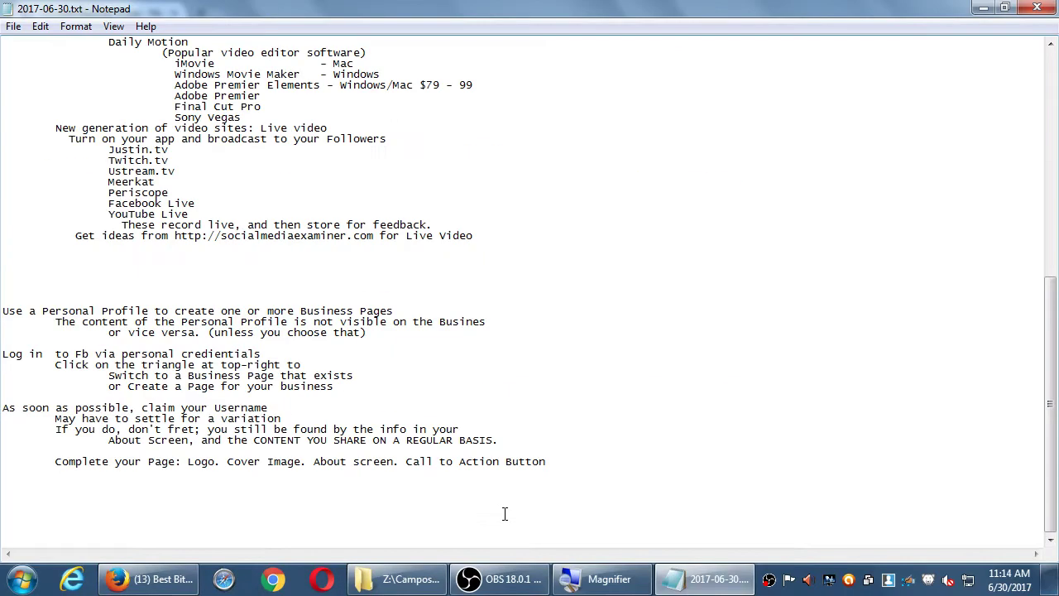
Return to the Facebook business page in Firefox and look through its home, Messages and Notifications sections.
{"action": "left_click", "coordinate": [988, 7]}
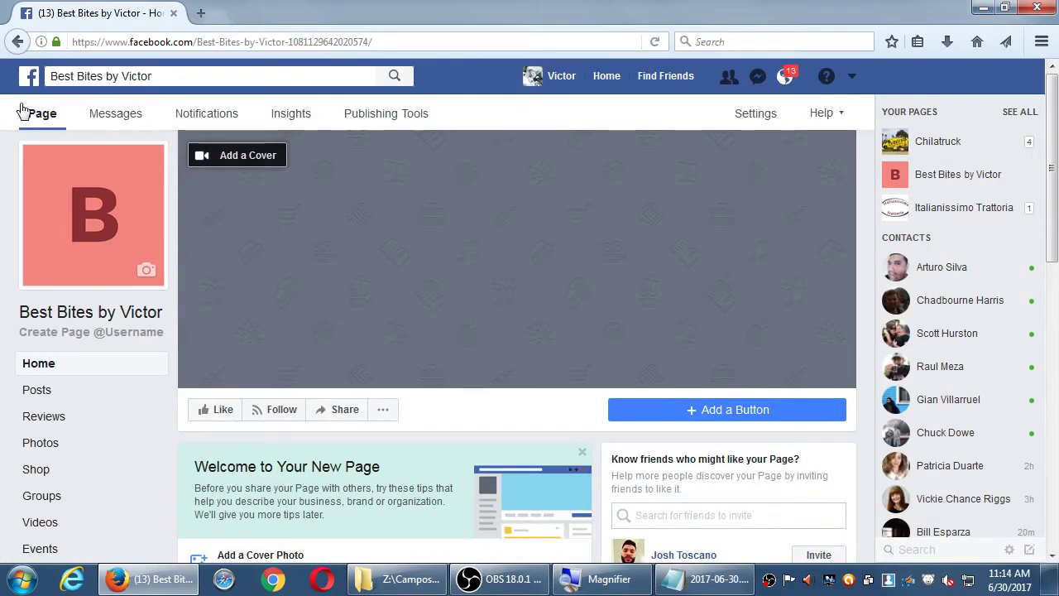
{"action": "scroll", "coordinate": [33, 121], "scroll_direction": "down", "scroll_amount": 3}
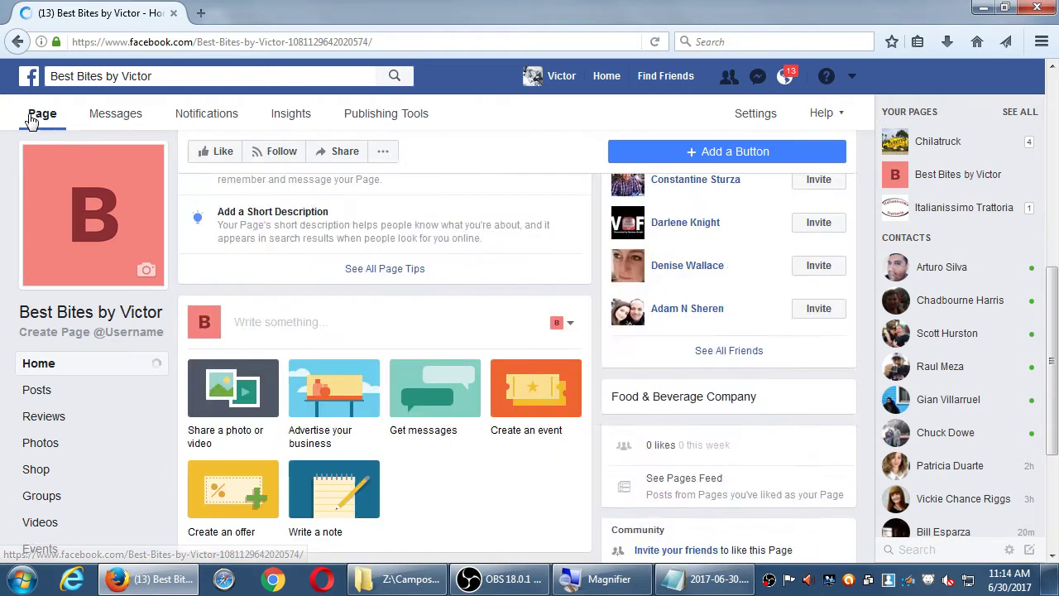
{"action": "left_click", "coordinate": [99, 119]}
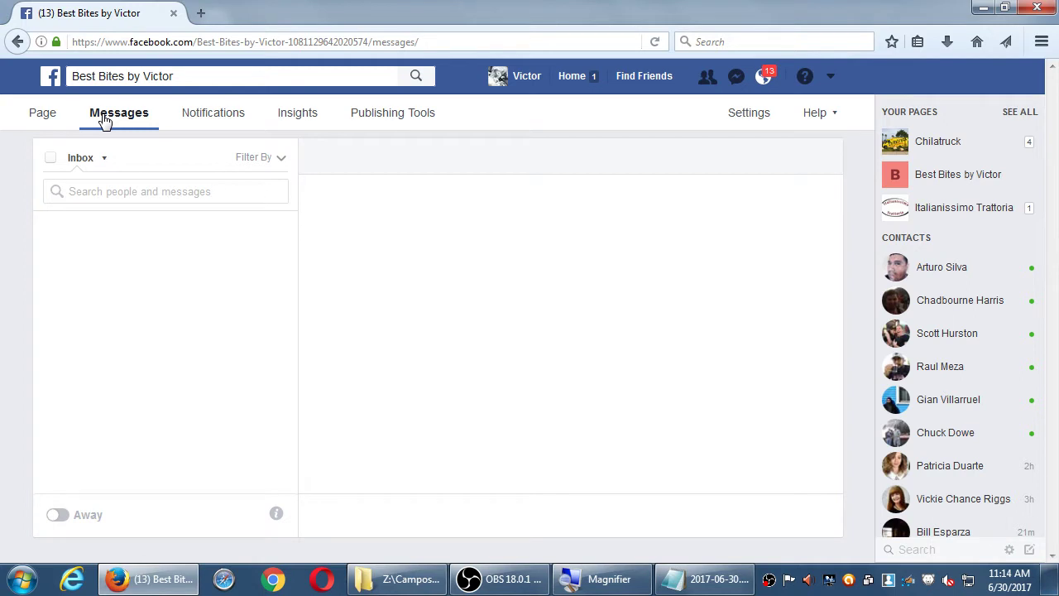
{"action": "left_click", "coordinate": [208, 112]}
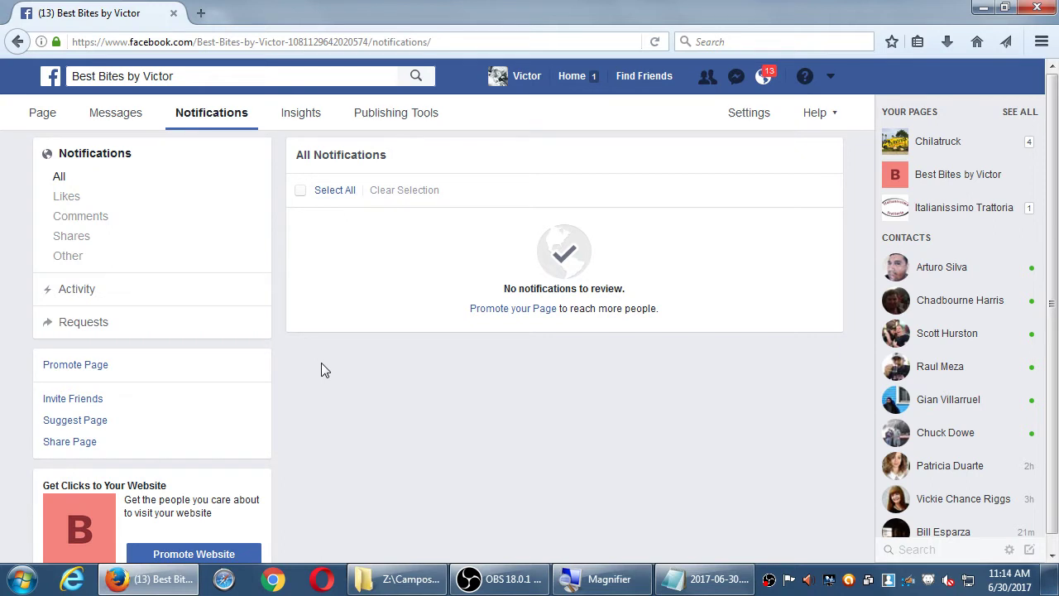
Open the list for inviting friends to like the page, view its friend filter options and close it.
{"action": "left_click", "coordinate": [71, 402]}
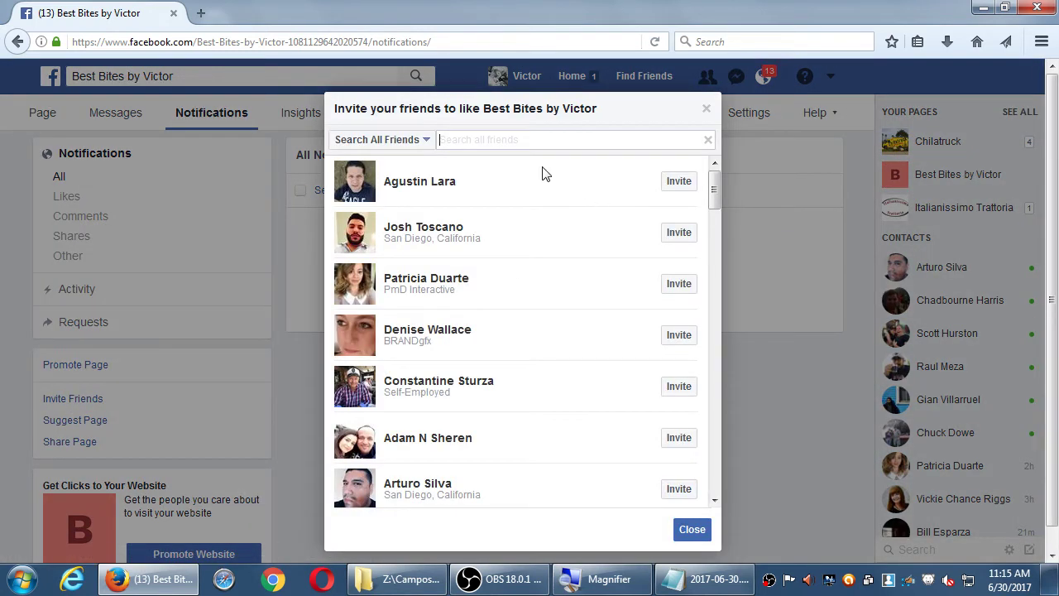
{"action": "left_click", "coordinate": [417, 144]}
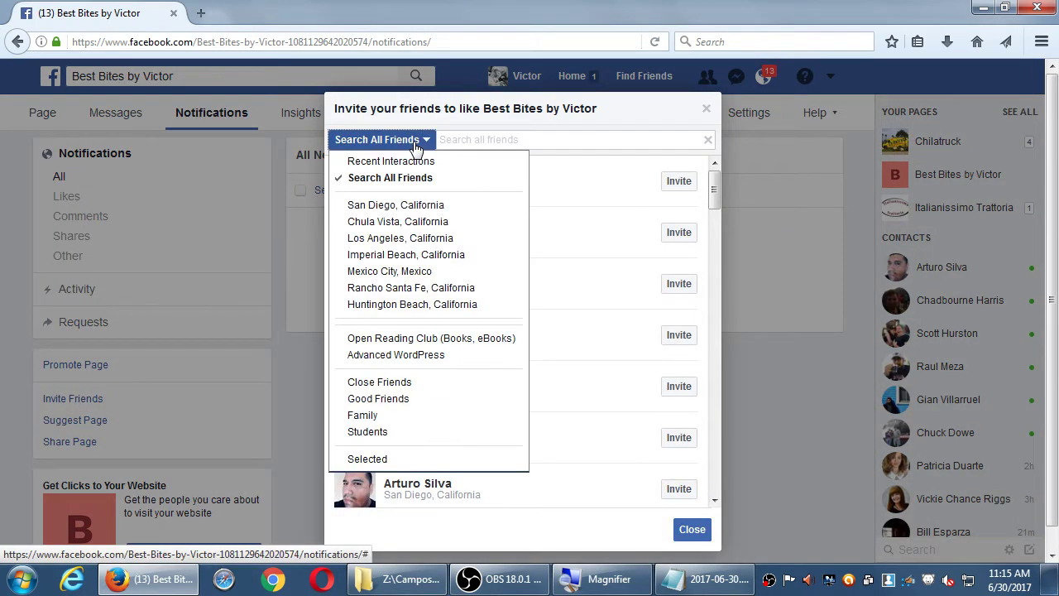
{"action": "left_click", "coordinate": [278, 230]}
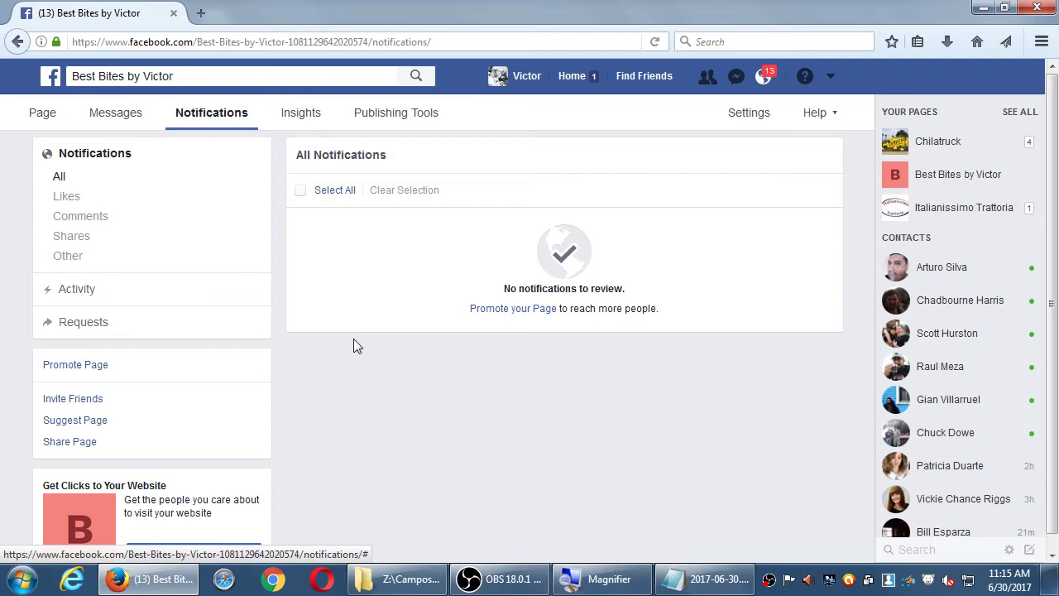
Examine the page's Insights overview, from the Page Summary through the Page Followers section.
{"action": "left_click", "coordinate": [291, 121]}
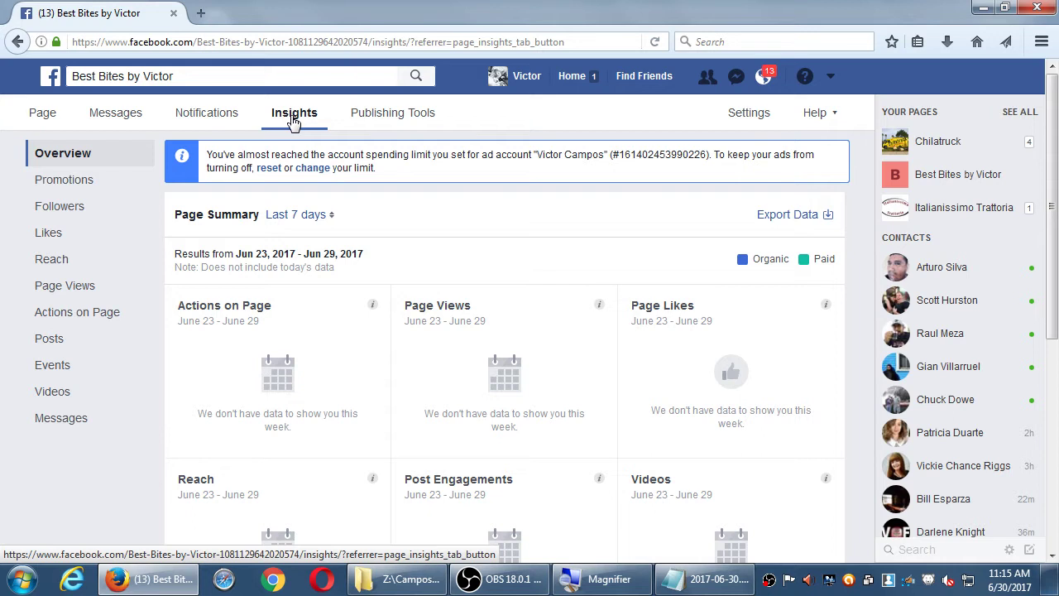
{"action": "scroll", "coordinate": [449, 331], "scroll_direction": "down", "scroll_amount": 2}
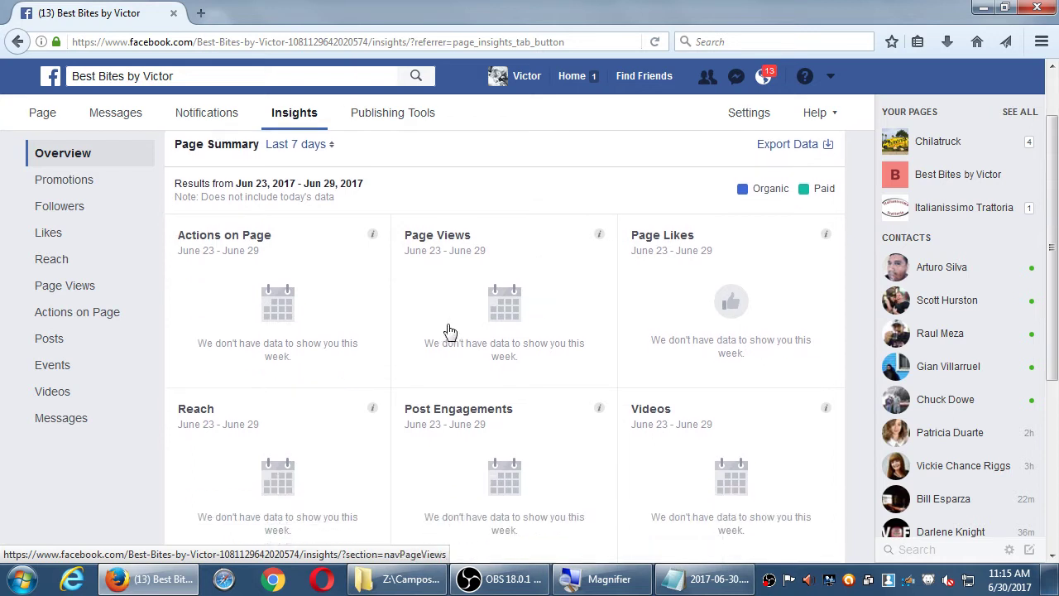
{"action": "scroll", "coordinate": [438, 325], "scroll_direction": "down", "scroll_amount": 3}
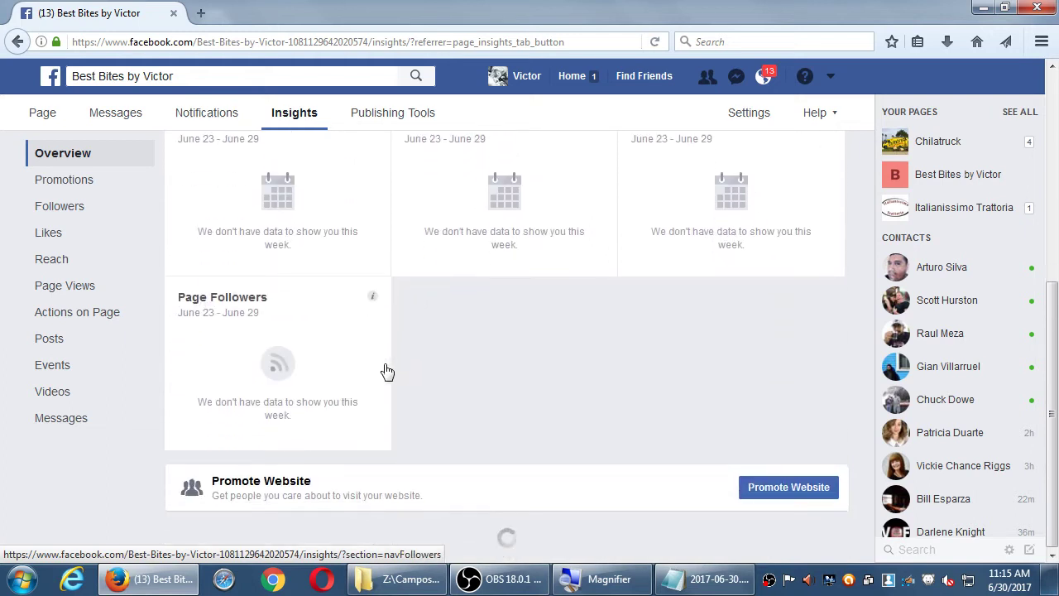
{"action": "scroll", "coordinate": [382, 371], "scroll_direction": "up", "scroll_amount": 4}
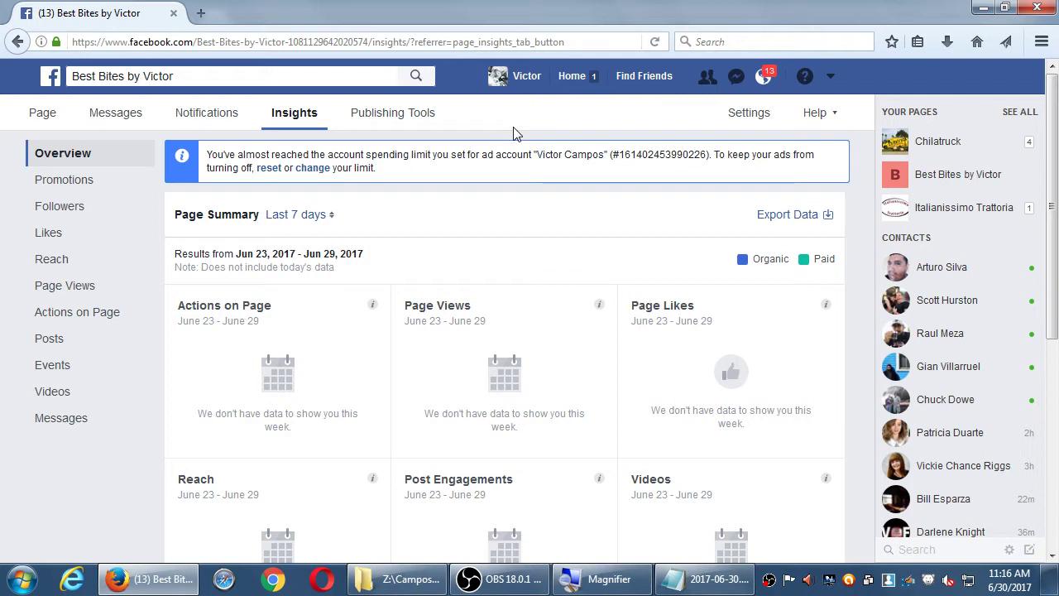
Go back to the page's home view and examine its posting options, weekly reach, community and About sections.
{"action": "left_click", "coordinate": [42, 124]}
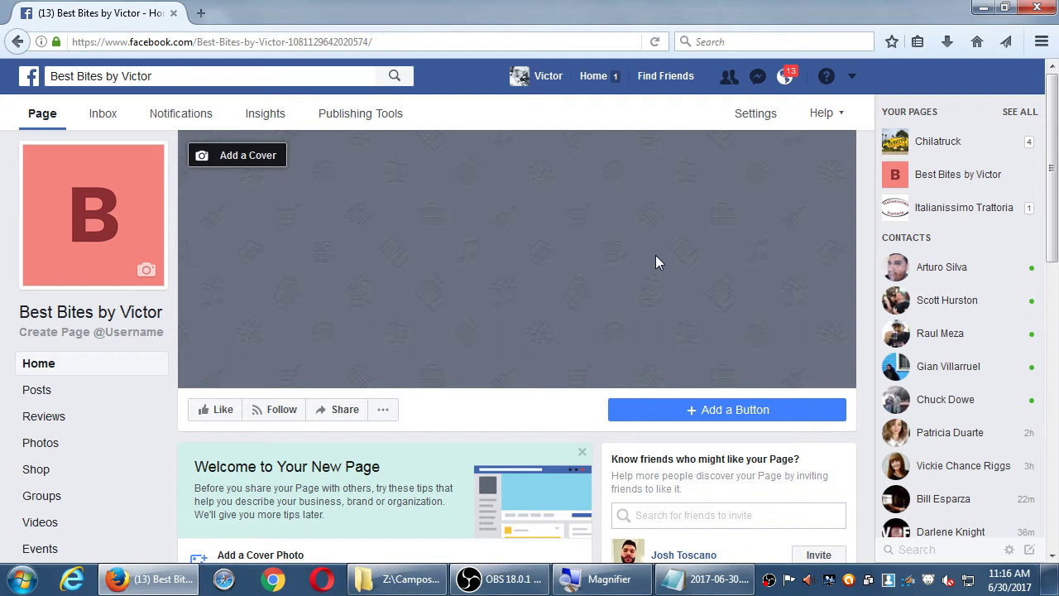
{"action": "scroll", "coordinate": [656, 255], "scroll_direction": "down", "scroll_amount": 8}
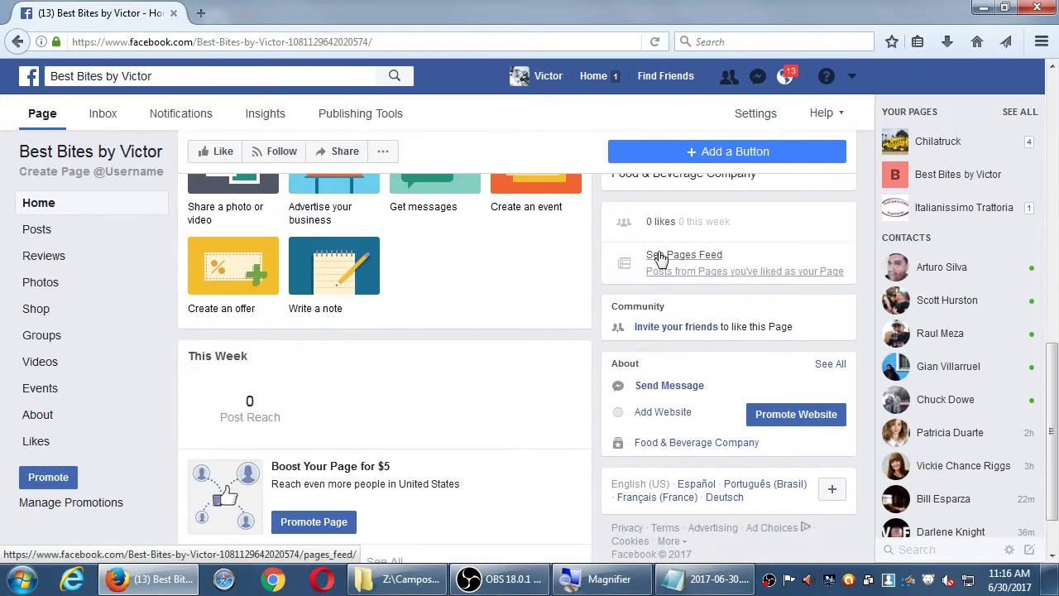
{"action": "scroll", "coordinate": [660, 258], "scroll_direction": "down", "scroll_amount": 1}
{"action": "scroll", "coordinate": [659, 258], "scroll_direction": "up", "scroll_amount": 1}
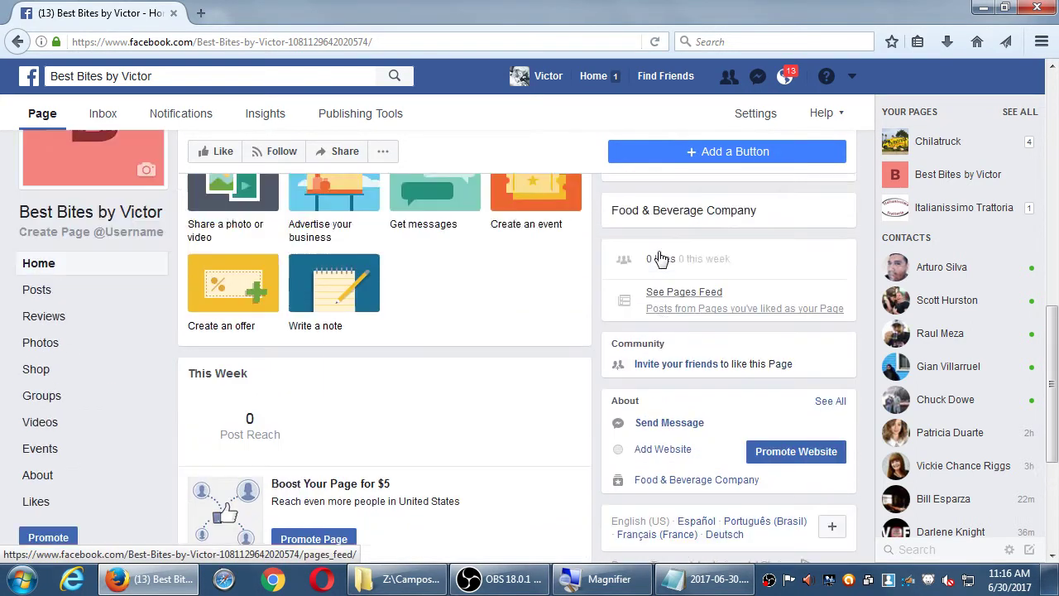
{"action": "scroll", "coordinate": [660, 258], "scroll_direction": "down", "scroll_amount": 3}
{"action": "scroll", "coordinate": [659, 259], "scroll_direction": "up", "scroll_amount": 4}
{"action": "scroll", "coordinate": [660, 258], "scroll_direction": "up", "scroll_amount": 5}
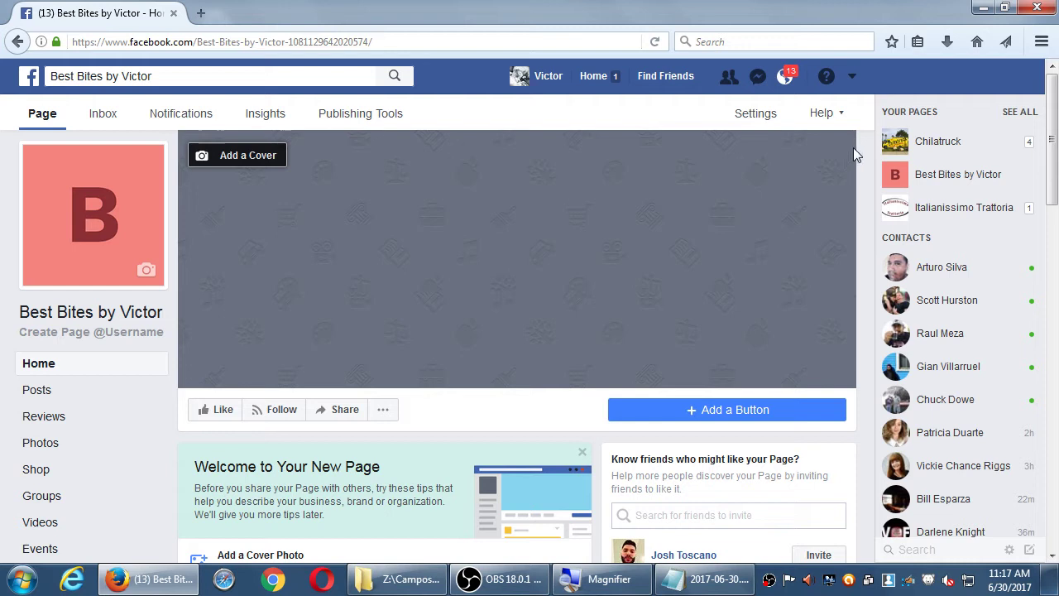
View the page's Insights overview and the Published Posts list in Publishing Tools.
{"action": "left_click", "coordinate": [258, 112]}
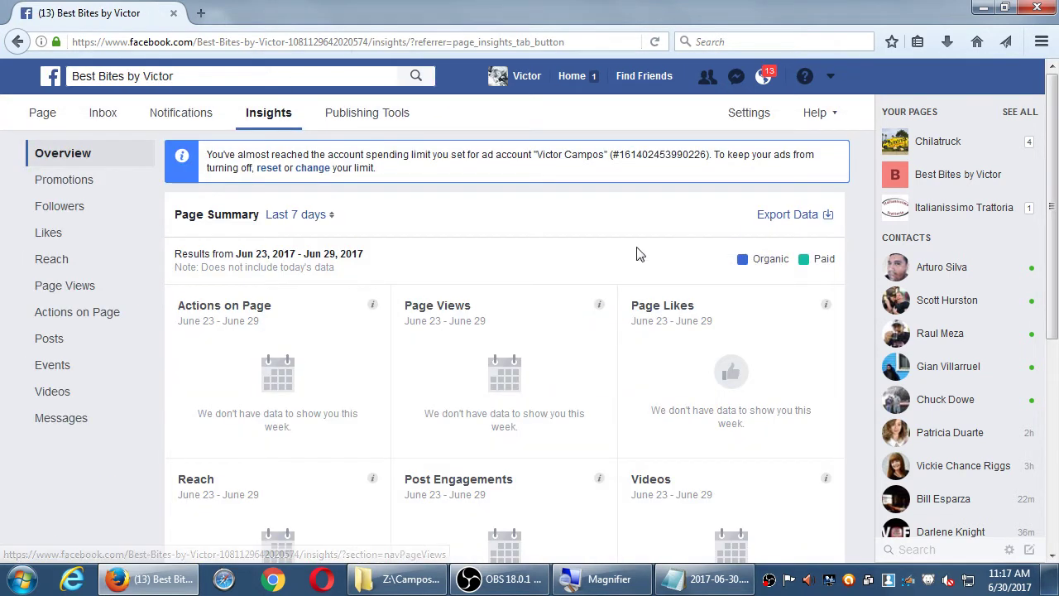
{"action": "left_click", "coordinate": [339, 124]}
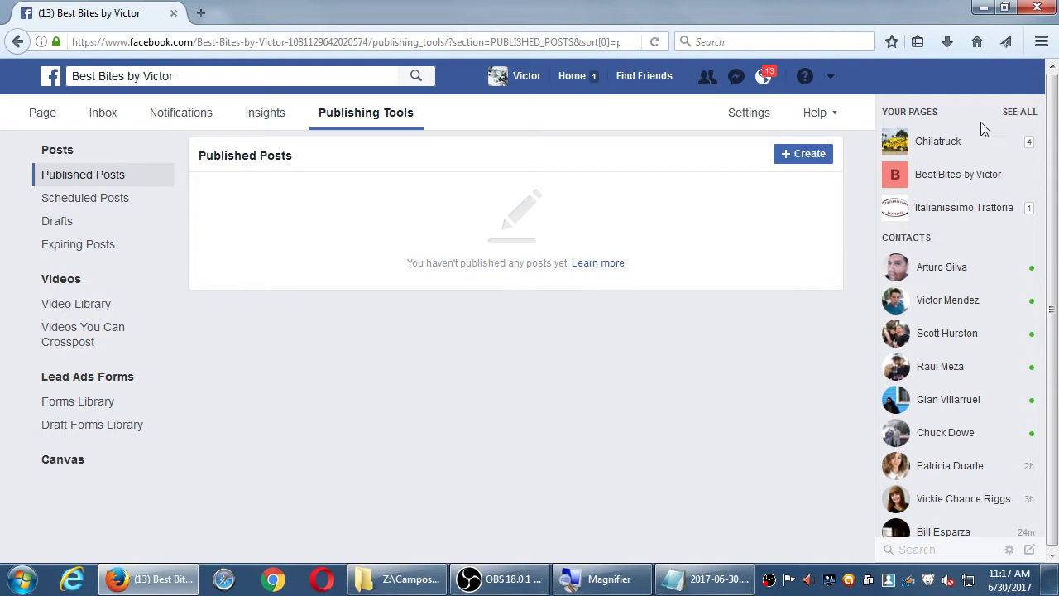
Review the options for creating posts, events, offers and notes on the page's home view.
{"action": "left_click", "coordinate": [45, 124]}
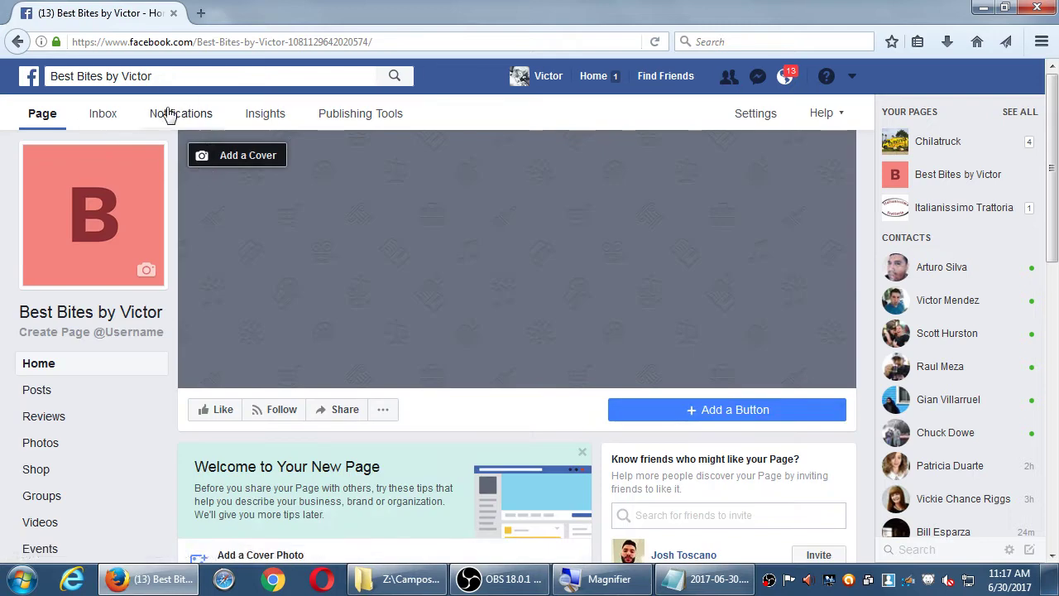
{"action": "scroll", "coordinate": [72, 125], "scroll_direction": "down", "scroll_amount": 2}
{"action": "scroll", "coordinate": [72, 124], "scroll_direction": "down", "scroll_amount": 8}
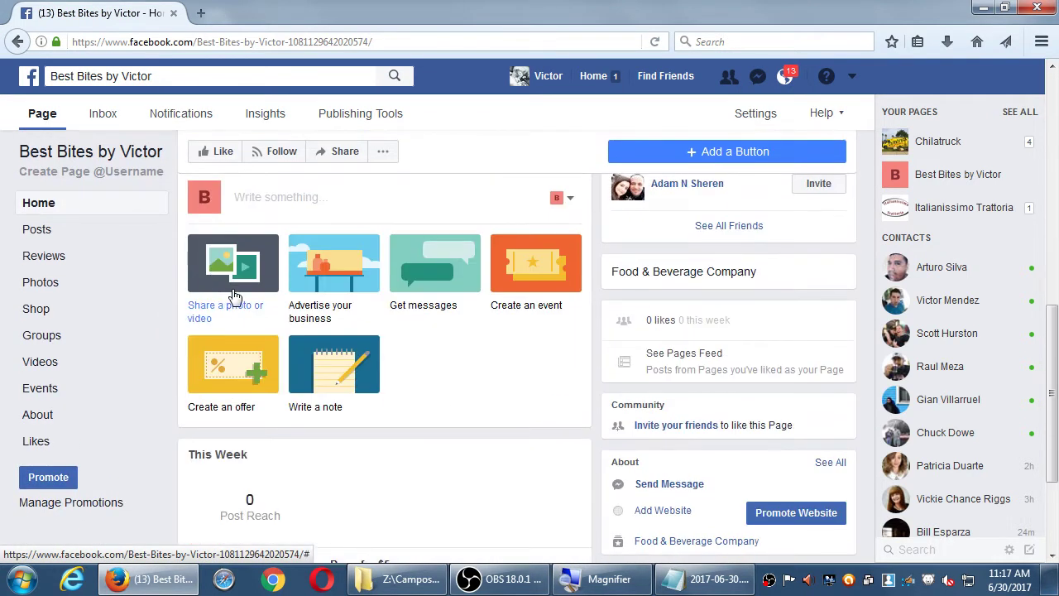
{"action": "scroll", "coordinate": [532, 301], "scroll_direction": "up", "scroll_amount": 10}
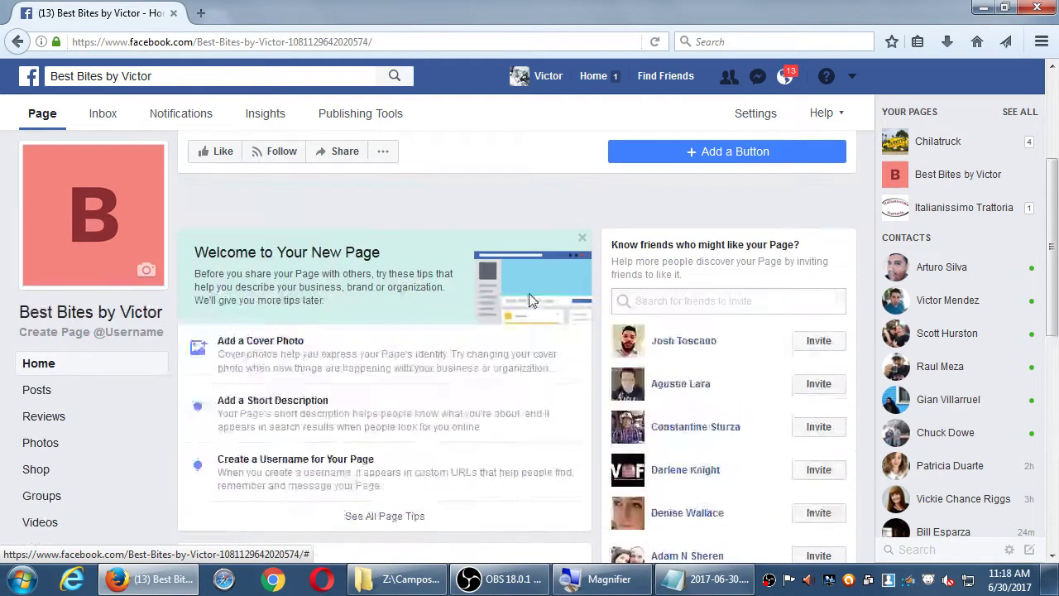
Open the new page post composer from the Published Posts list, look at its options and close it without publishing.
{"action": "left_click", "coordinate": [369, 113]}
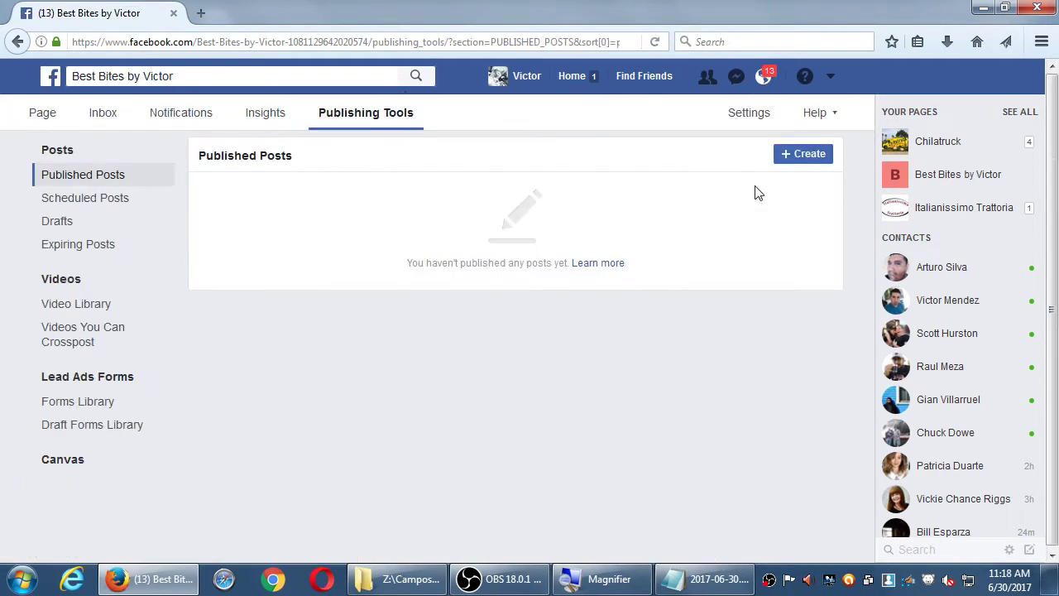
{"action": "left_click", "coordinate": [787, 152]}
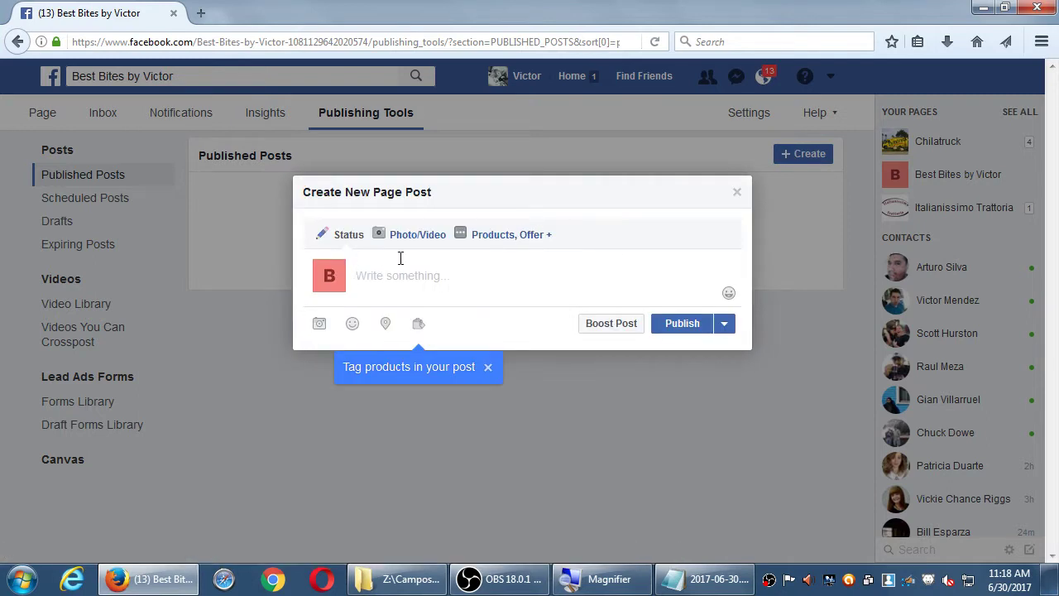
{"action": "left_click", "coordinate": [736, 196]}
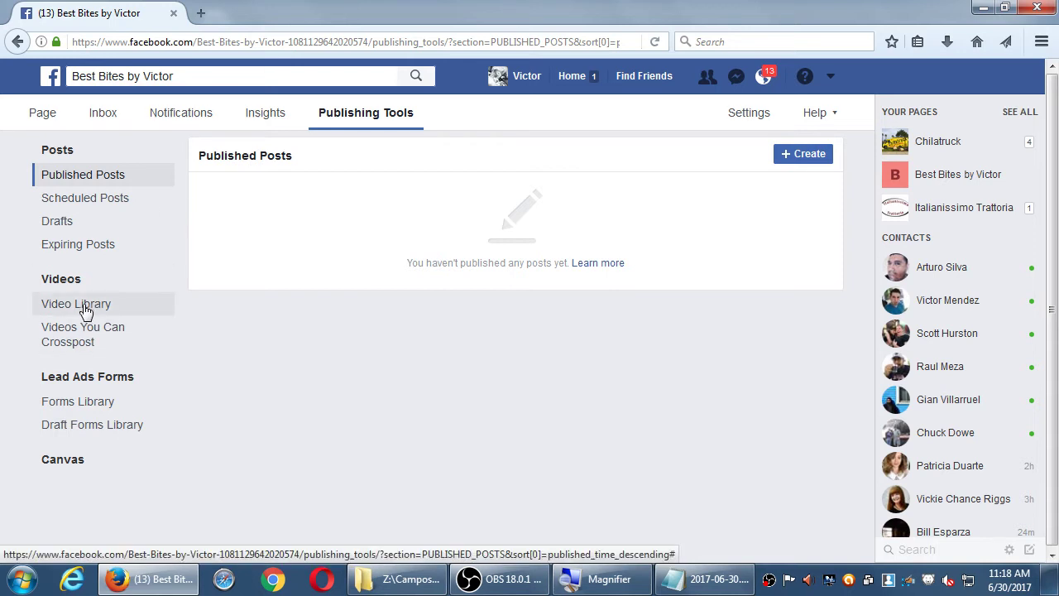
Switch to the Notepad notes and add the line "As often as posible, share something new" below the Complete your Page line.
{"action": "left_click", "coordinate": [685, 584]}
{"action": "key", "text": "super+plus"}
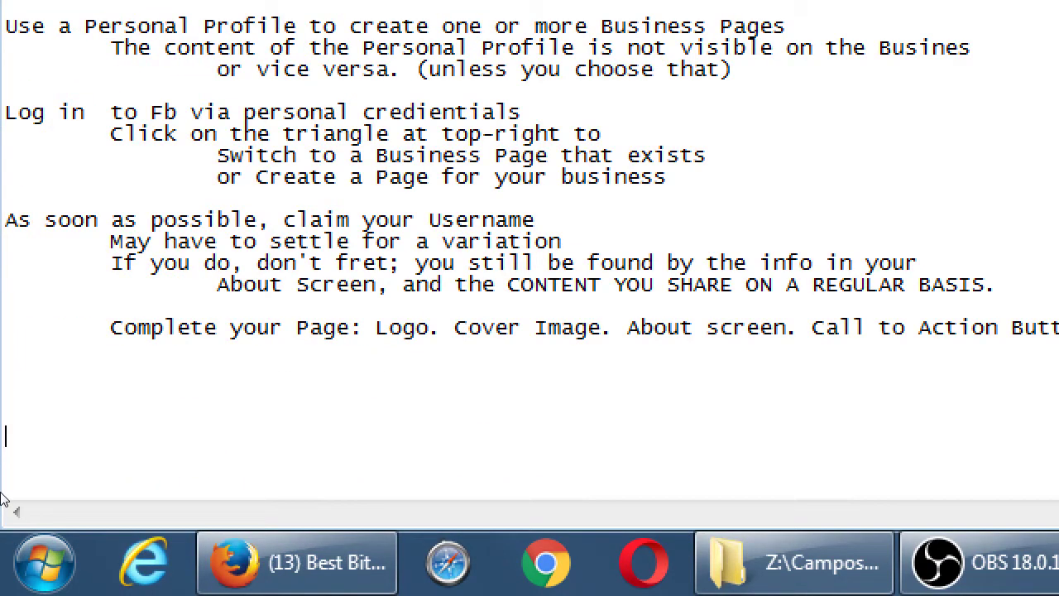
{"action": "key", "text": "Up"}
{"action": "key", "text": "Up"}
{"action": "type", "text": "As often as possbile"}
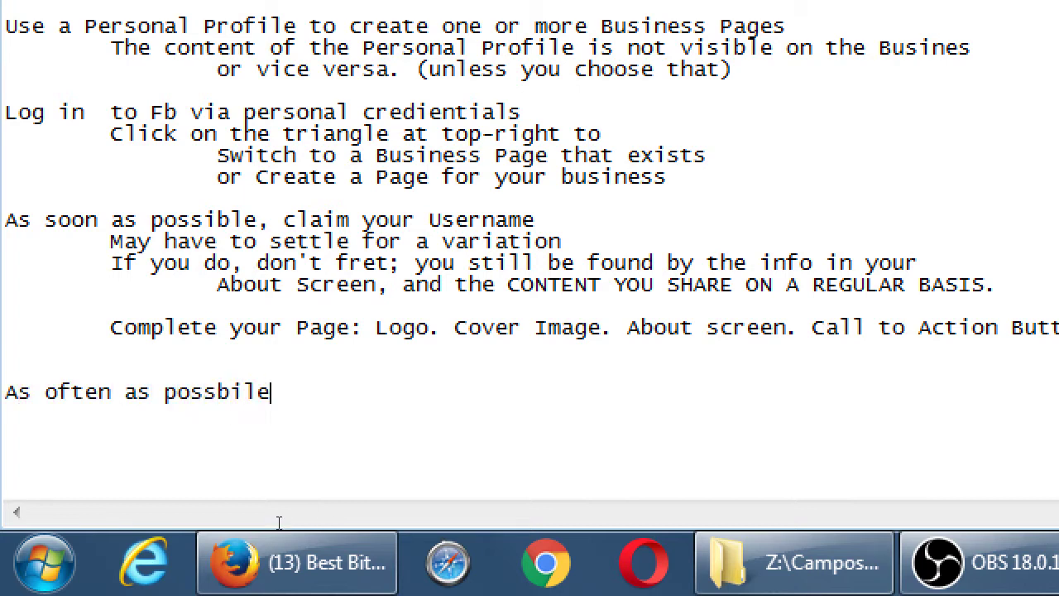
{"action": "key", "text": "BackSpace"}
{"action": "key", "text": "BackSpace"}
{"action": "key", "text": "BackSpace"}
{"action": "key", "text": "BackSpace"}
{"action": "key", "text": "BackSpace"}
{"action": "type", "text": "ible, share something new"}
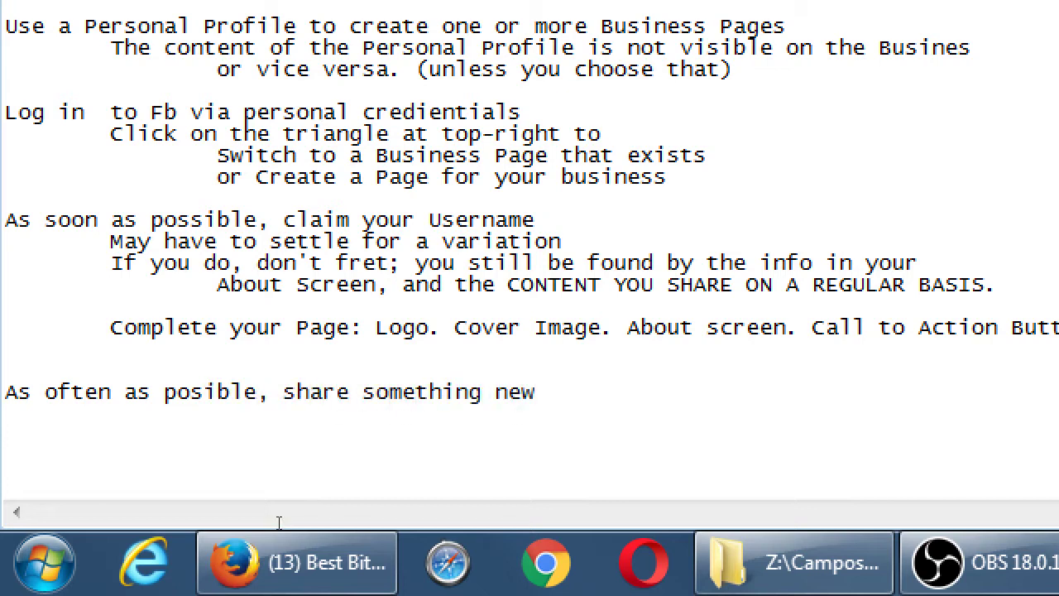
Add the indented line "But it's okay to share something old" under the sharing note.
{"action": "key", "text": "Return"}
{"action": "key", "text": "Tab"}
{"action": "type", "text": "But it's okay"}
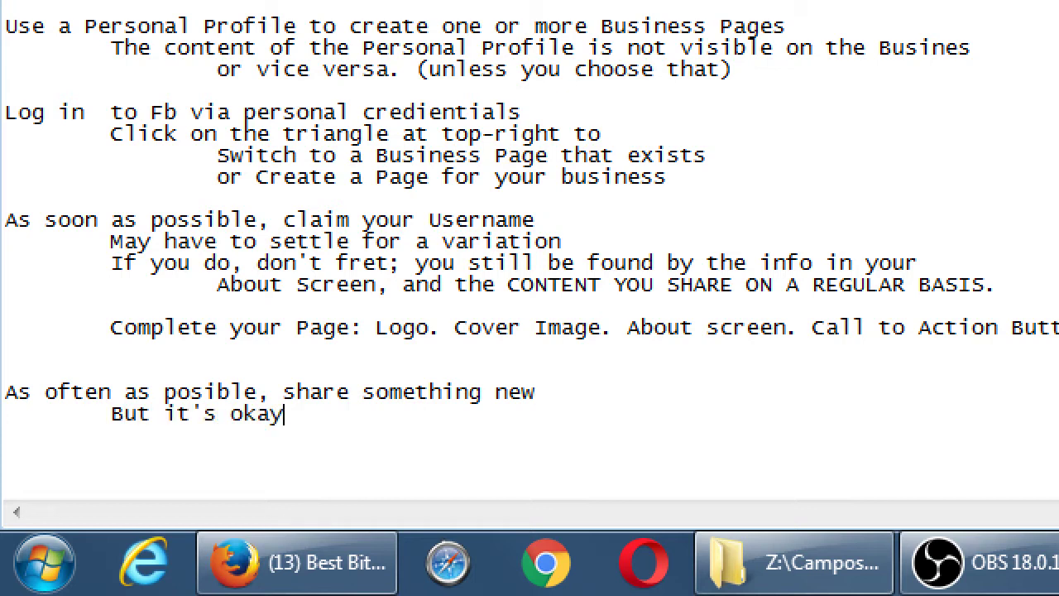
{"action": "type", "text": " to share something ld"}
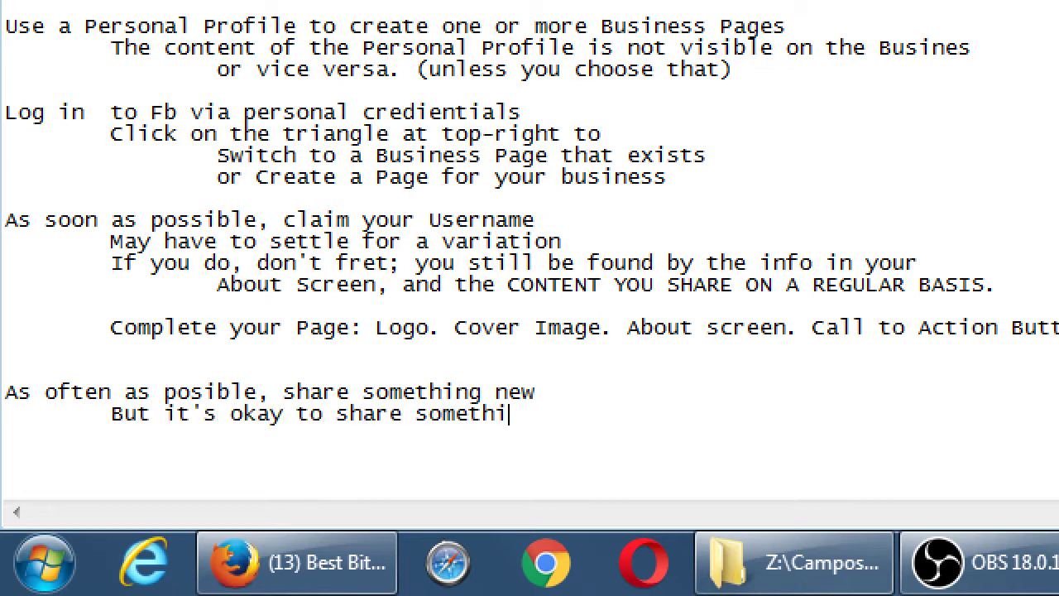
{"action": "key", "text": "BackSpace"}
{"action": "key", "text": "BackSpace"}
{"action": "type", "text": "old"}
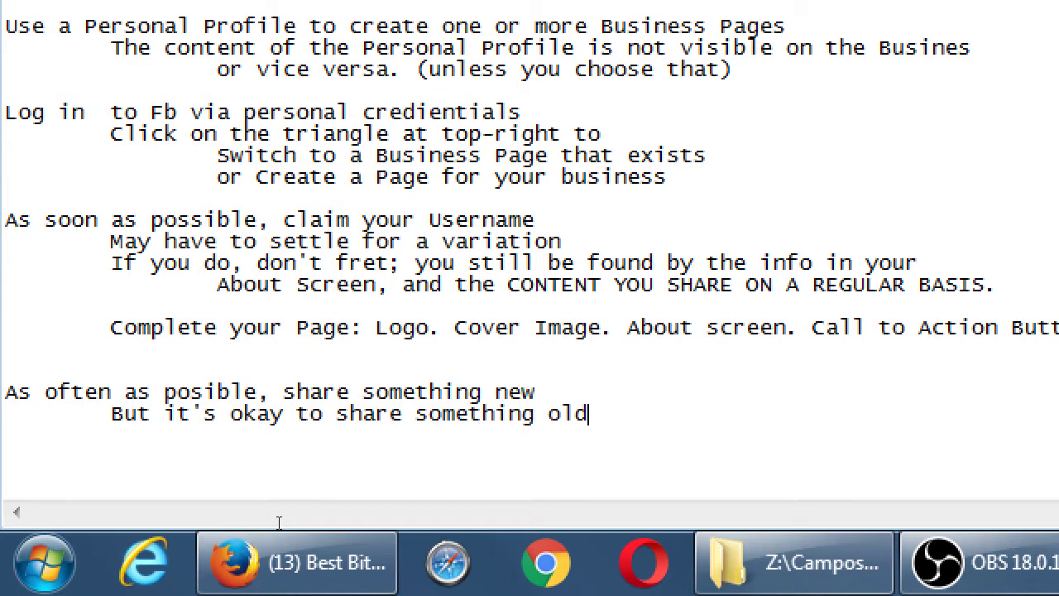
Add a further-indented sub-note over two lines: "Don't overdo it: Don't share the same too often" and "to try to recapture effectiveness".
{"action": "key", "text": "Return"}
{"action": "key", "text": "Tab"}
{"action": "key", "text": "Tab"}
{"action": "type", "text": "Don't overdo i"}
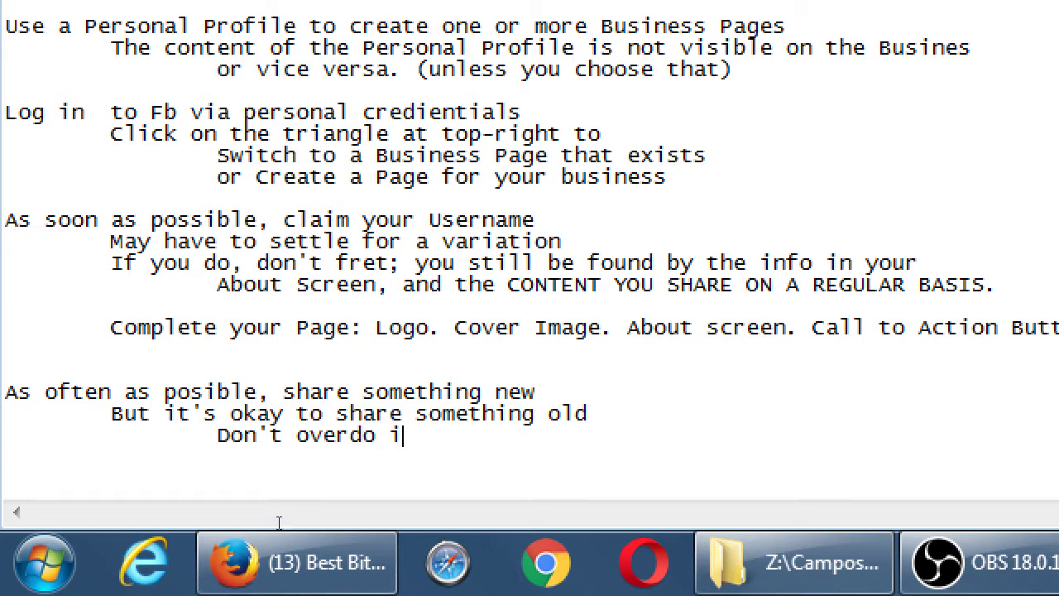
{"action": "type", "text": "t: Don't share the sam e"}
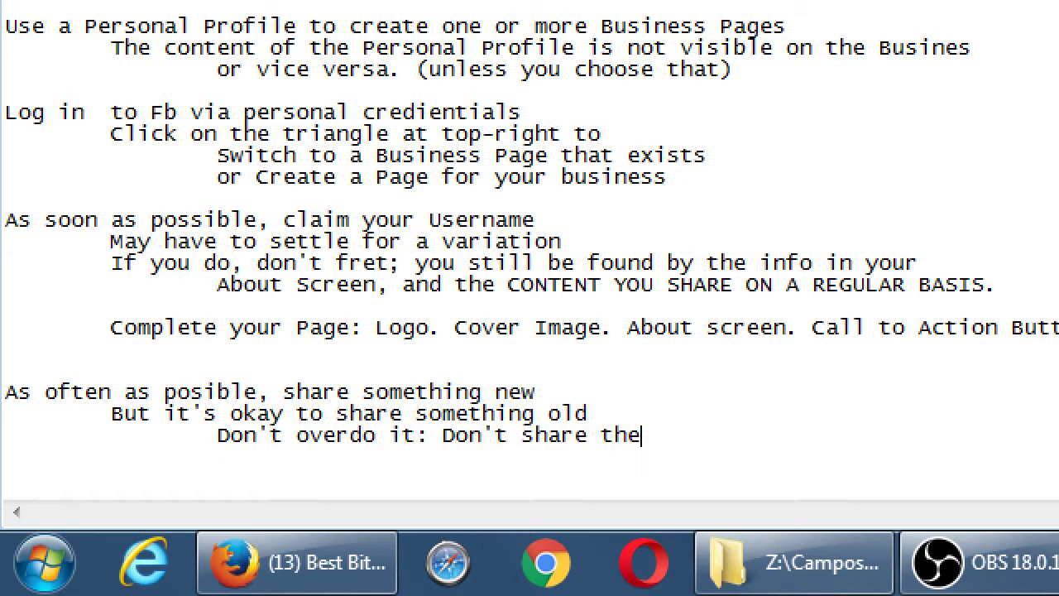
{"action": "key", "text": "BackSpace"}
{"action": "key", "text": "BackSpace"}
{"action": "type", "text": "e too often"}
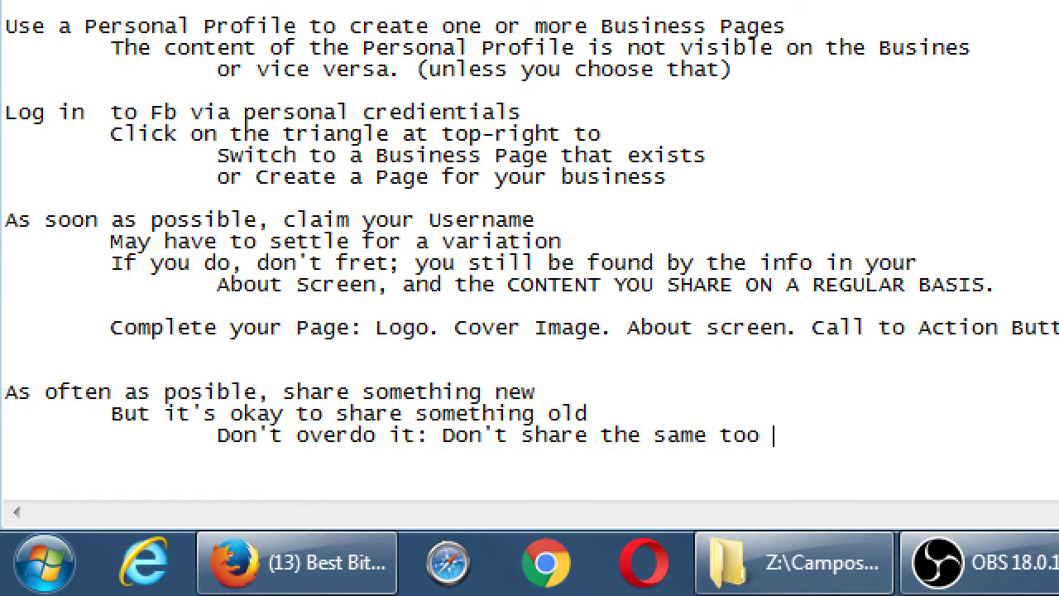
{"action": "key", "text": "Return"}
{"action": "type", "text": "to"}
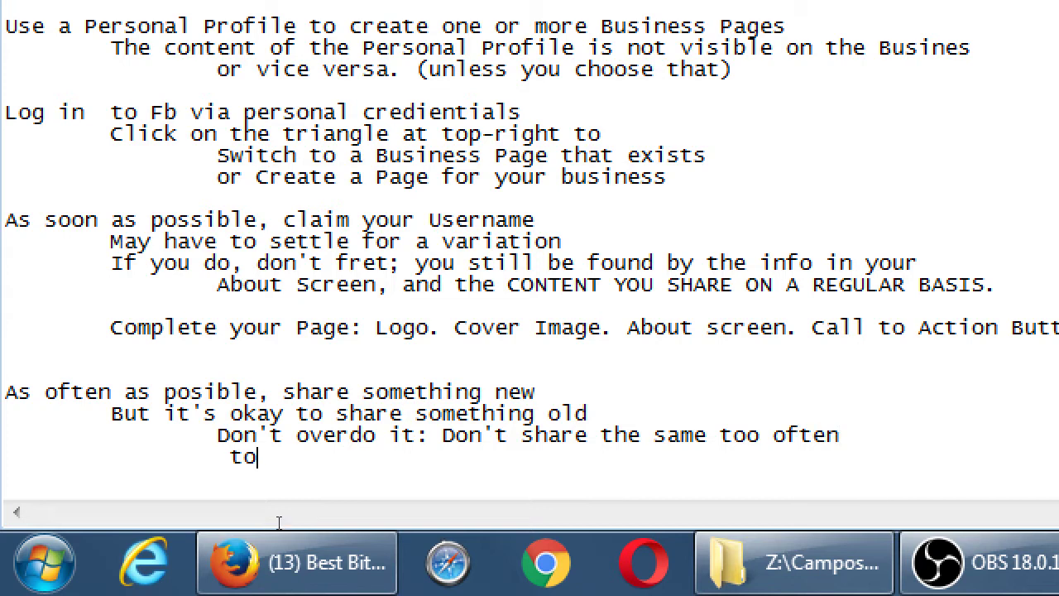
{"action": "type", "text": " try to recapture"}
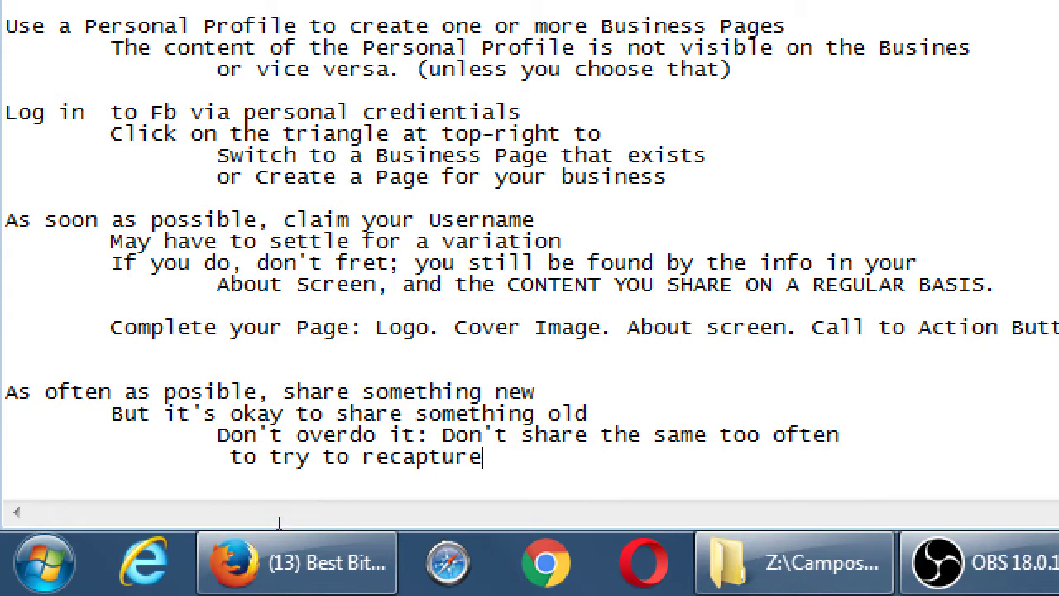
{"action": "type", "text": " effectiveness"}
Add the once-indented line "Try sharing something again from 6 months ago" below the sub-note.
{"action": "key", "text": "Return"}
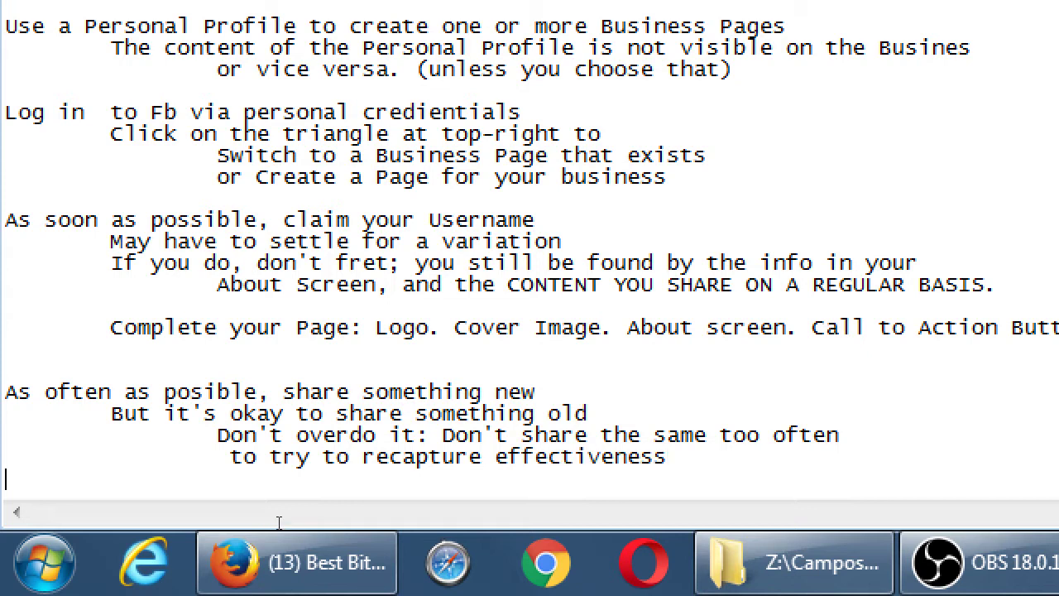
{"action": "key", "text": "Tab"}
{"action": "type", "text": "Try sharing somethinga"}
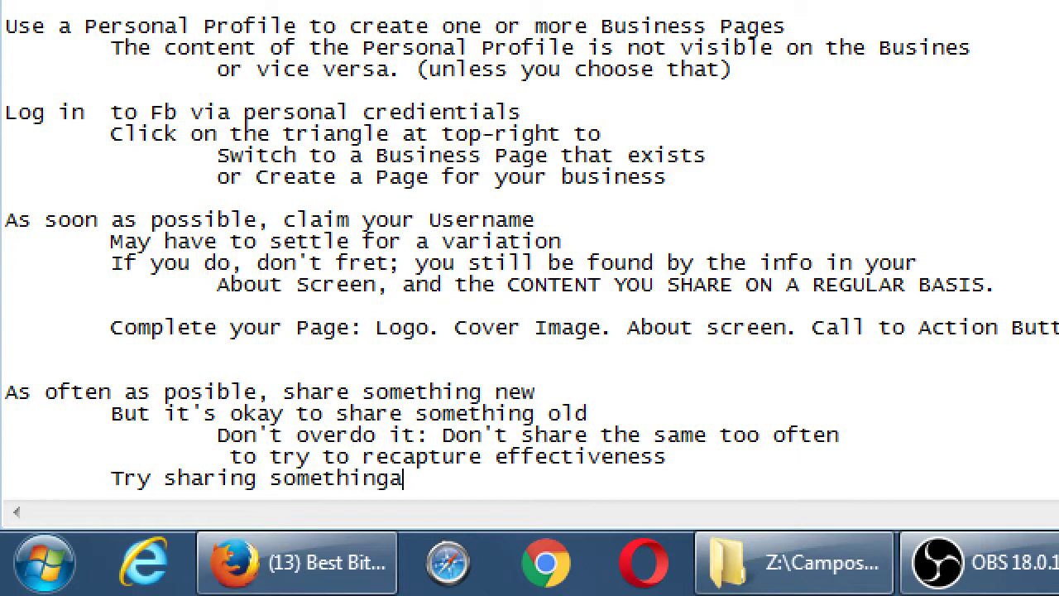
{"action": "type", "text": " g"}
{"action": "key", "text": "BackSpace"}
{"action": "key", "text": "BackSpace"}
{"action": "key", "text": "BackSpace"}
{"action": "type", "text": "again "}
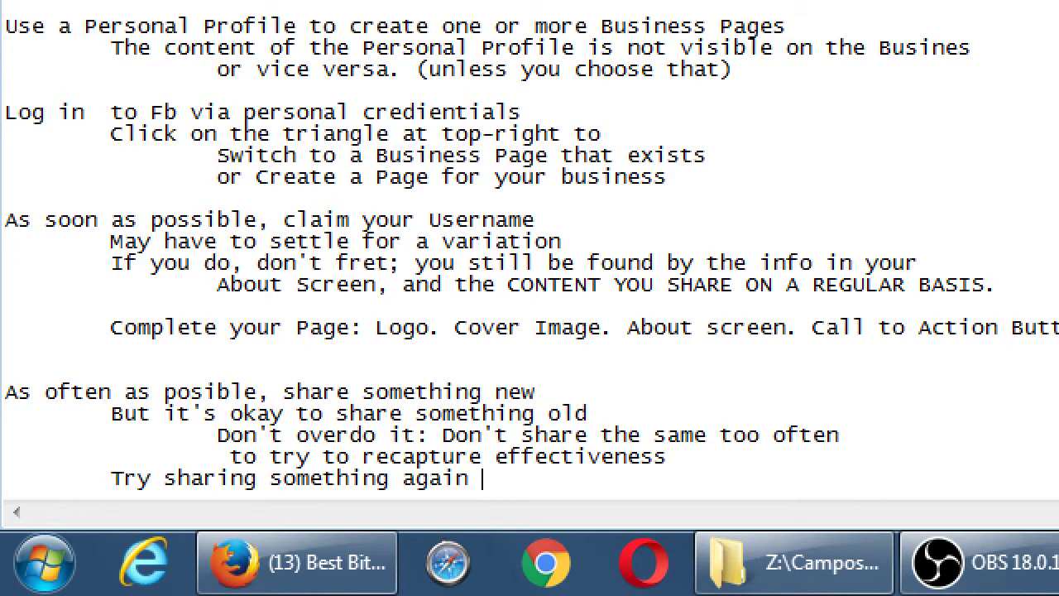
{"action": "type", "text": "from 6 months ago"}
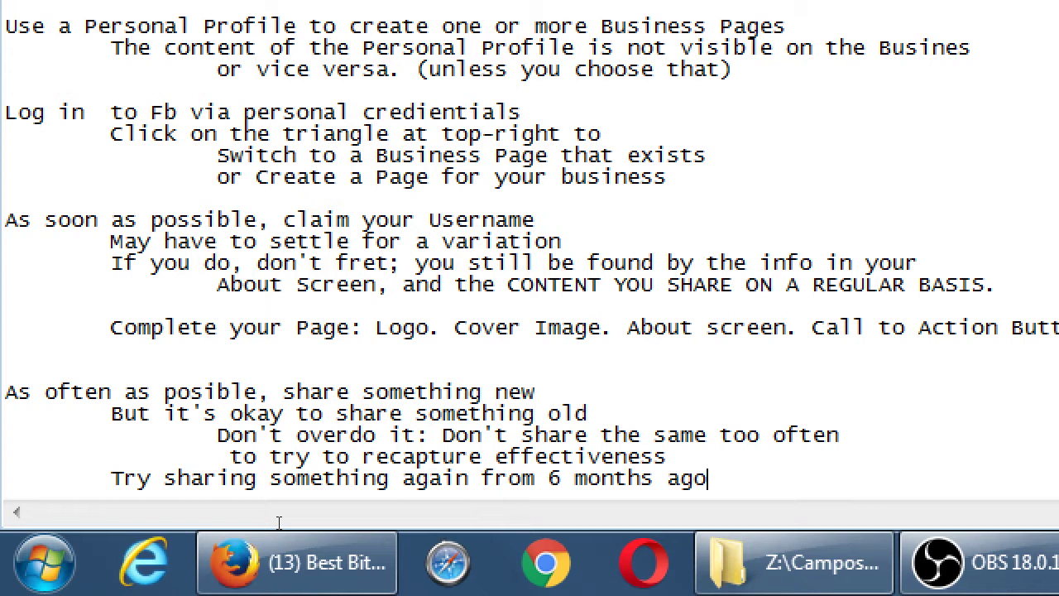
Switch to the Facebook page in Firefox, open its General settings and look at the Page Visibility options.
{"action": "key", "text": "super+minus"}
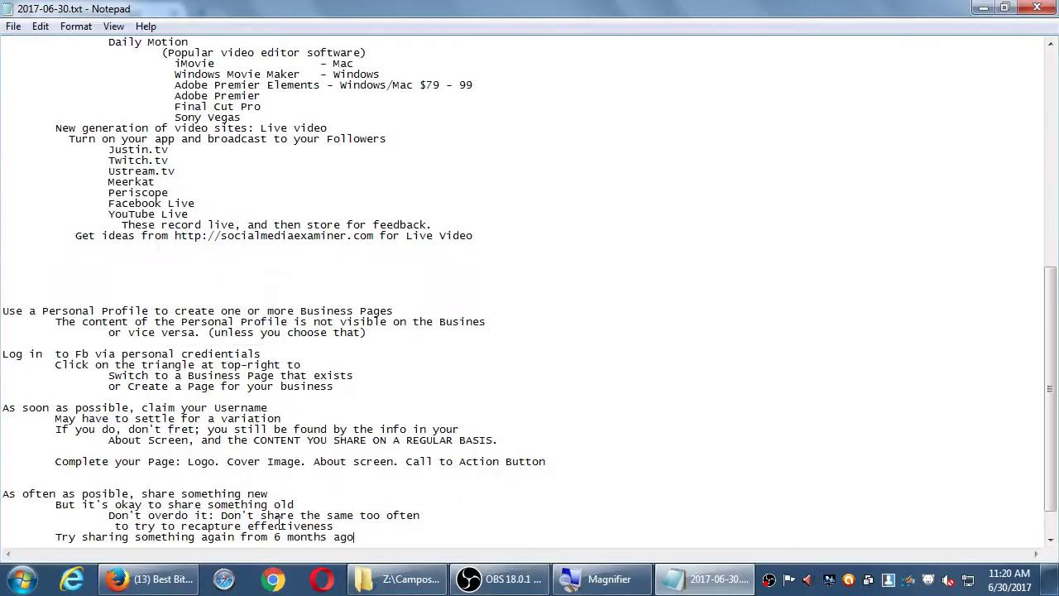
{"action": "left_click", "coordinate": [290, 563]}
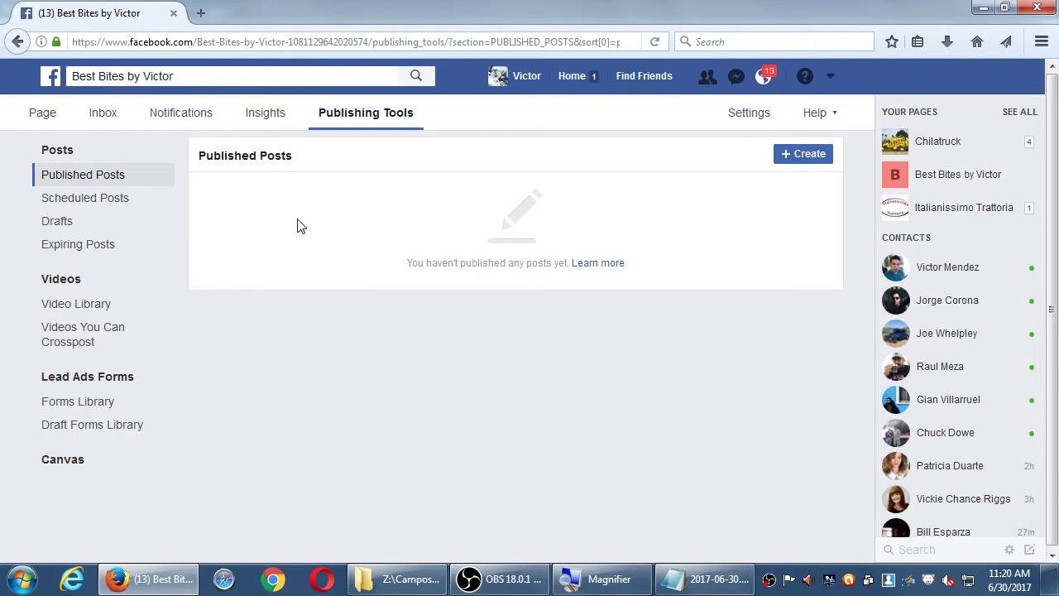
{"action": "left_click", "coordinate": [749, 116]}
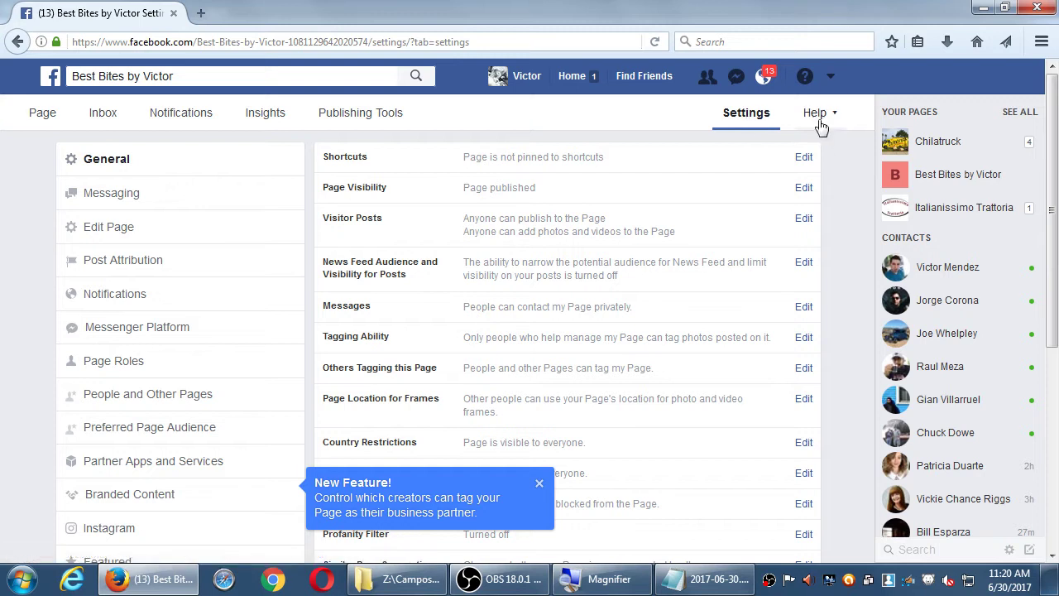
{"action": "left_click", "coordinate": [539, 484]}
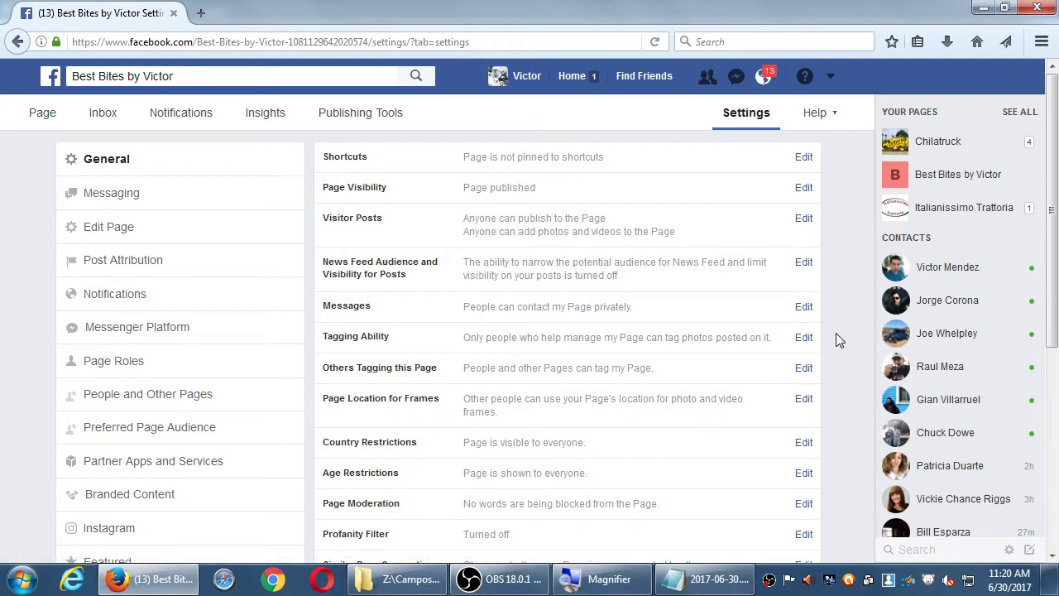
{"action": "key", "text": "super+plus"}
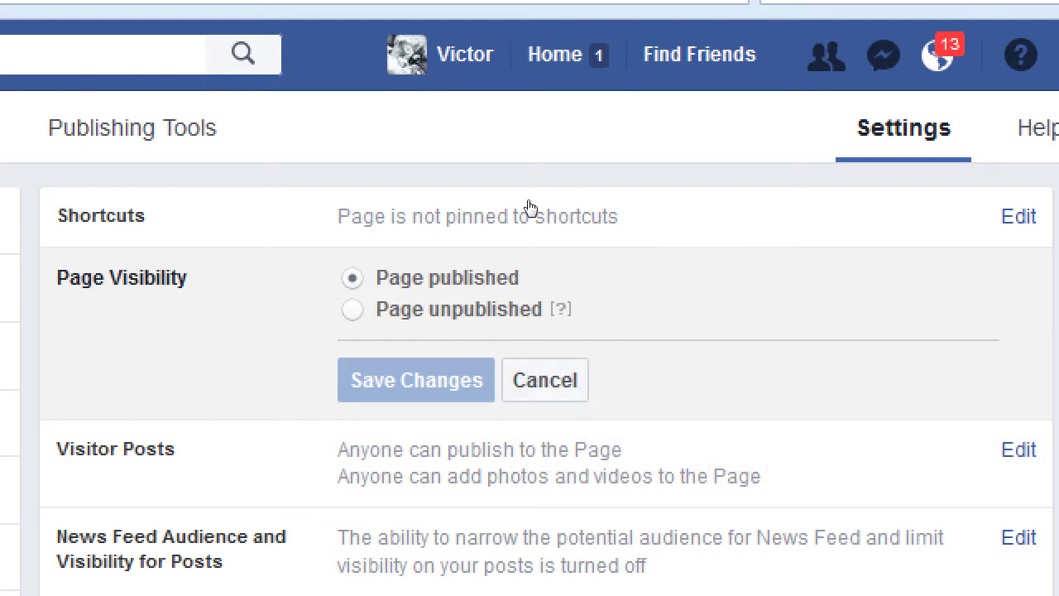
{"action": "left_click", "coordinate": [574, 248]}
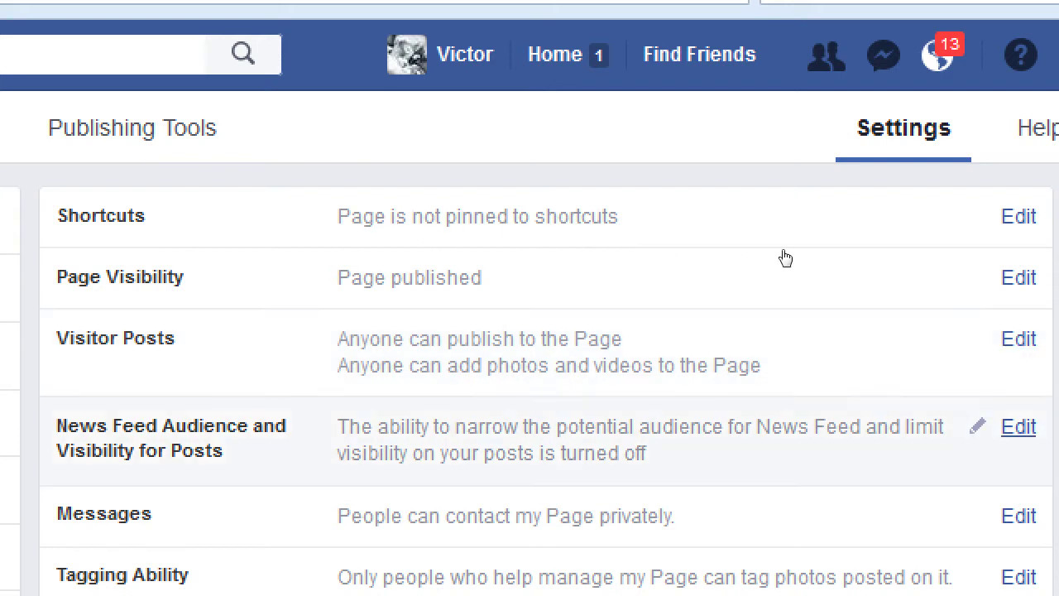
Compare allowing and disabling posts in the Visitor Posts setting, leaving "Disable posts by other people on the Page" selected without saving.
{"action": "left_click", "coordinate": [799, 229]}
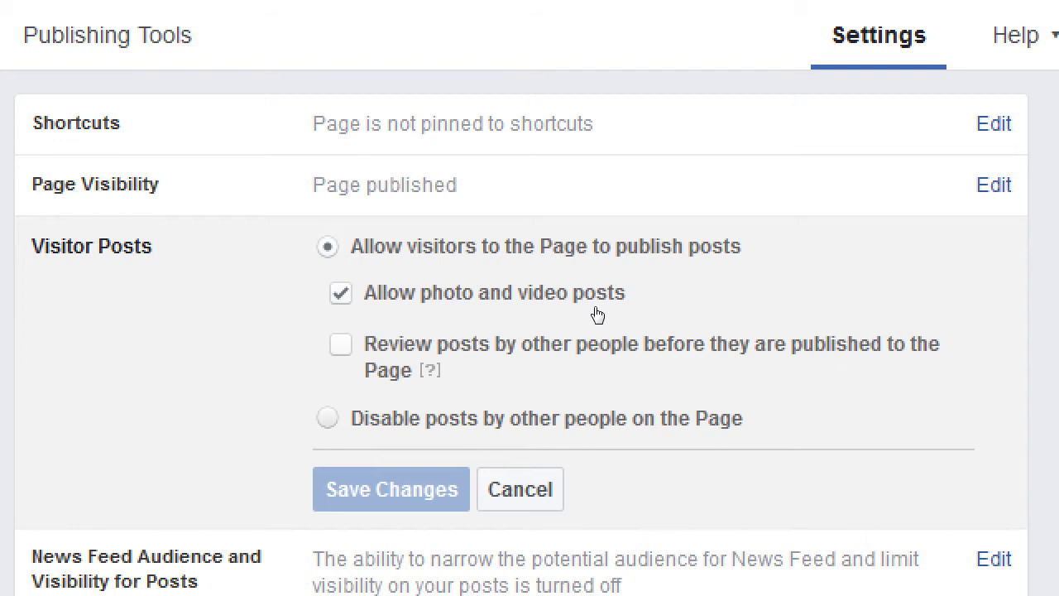
{"action": "left_click", "coordinate": [598, 418]}
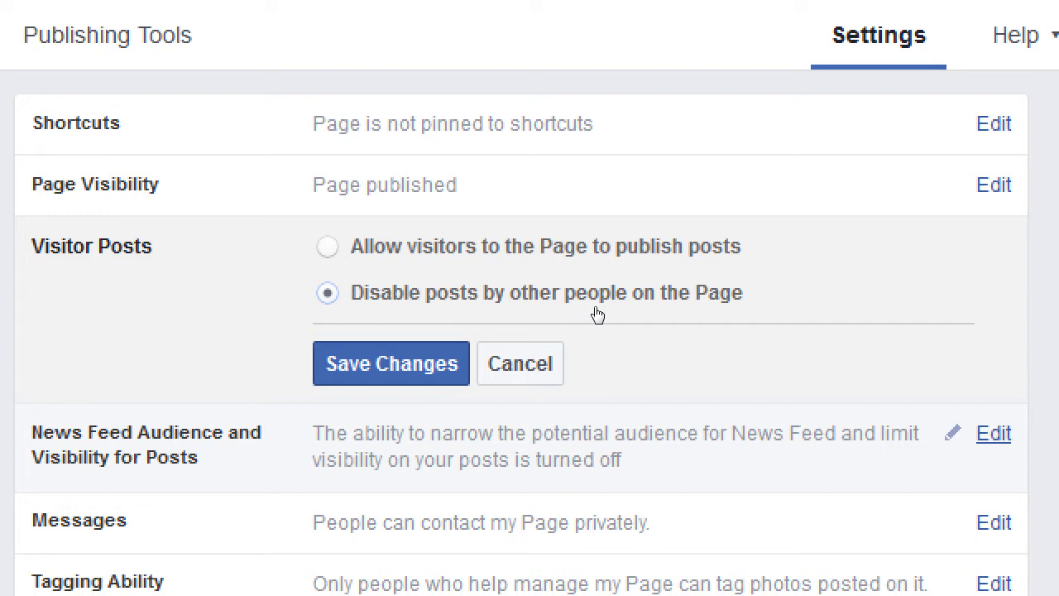
{"action": "left_click", "coordinate": [610, 230]}
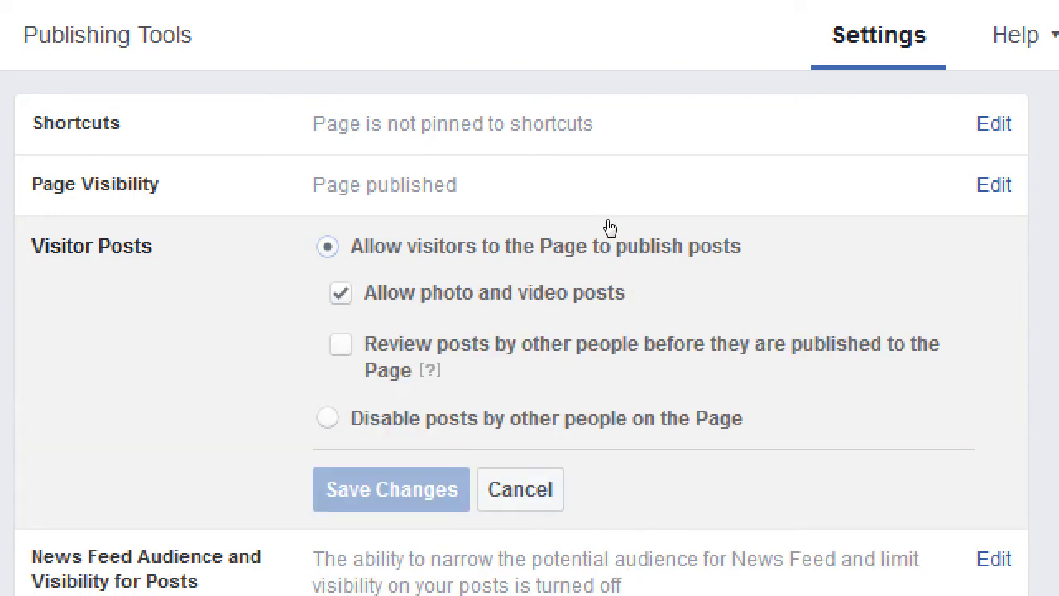
{"action": "key", "text": "Down"}
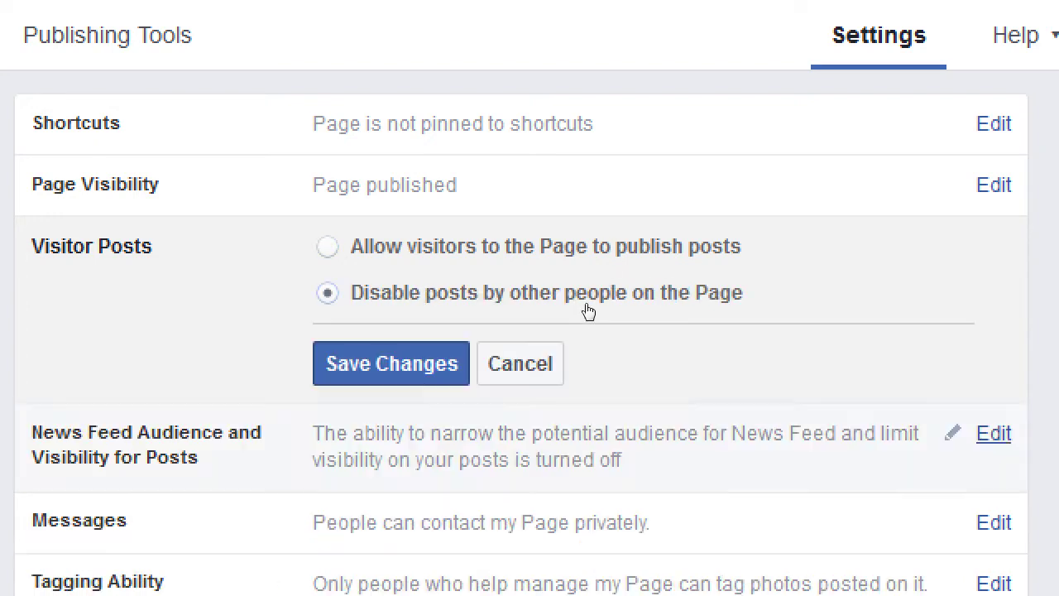
{"action": "left_click", "coordinate": [545, 230]}
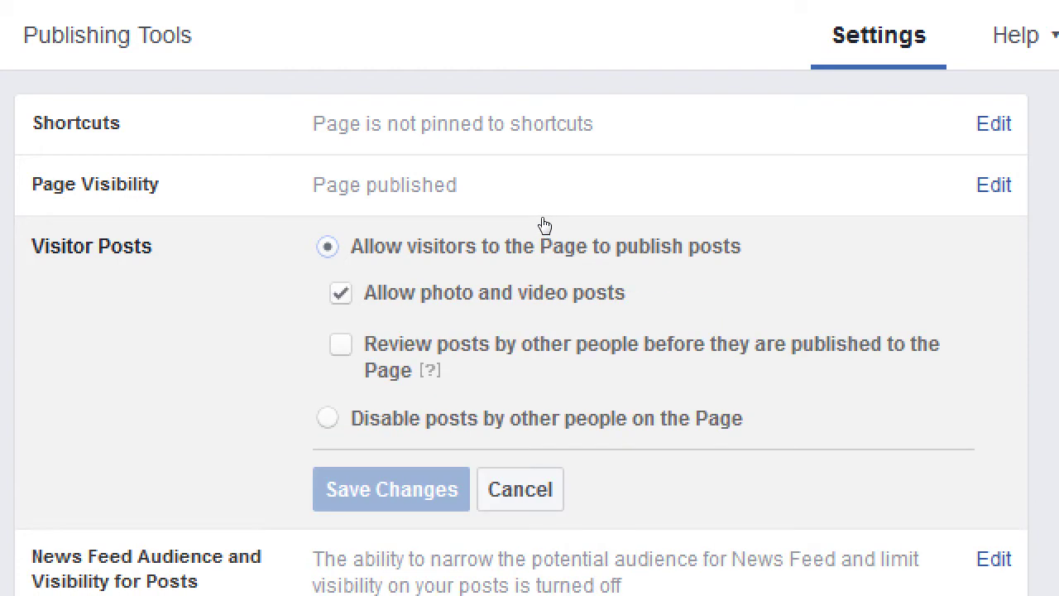
{"action": "key", "text": "Down"}
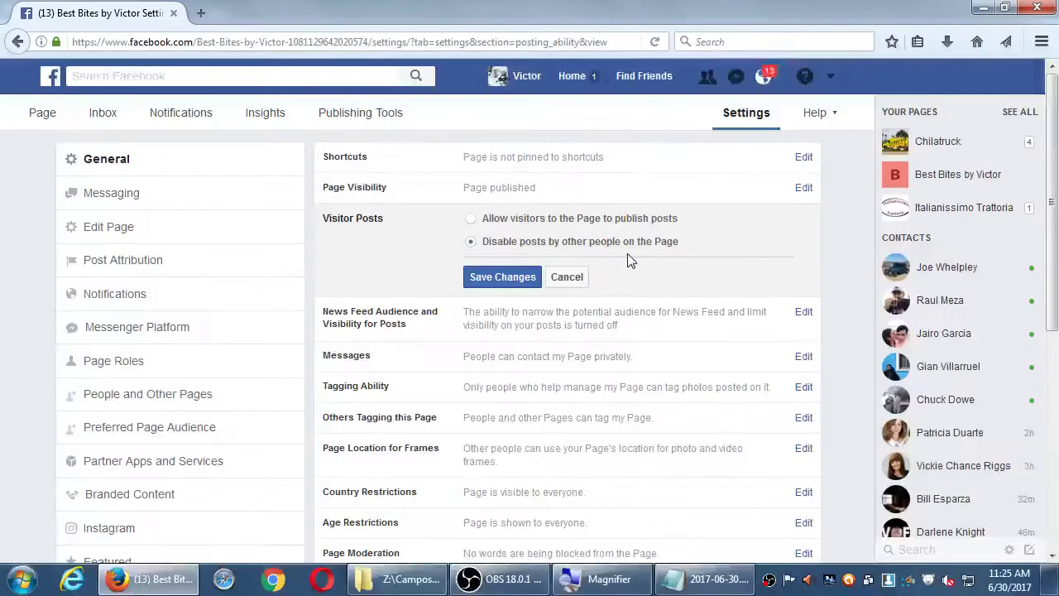
Switch to the Notepad notes and start a new note with "Decide" at the end, followed by blank lines.
{"action": "left_click", "coordinate": [695, 583]}
{"action": "scroll", "coordinate": [311, 394], "scroll_direction": "down", "scroll_amount": 2}
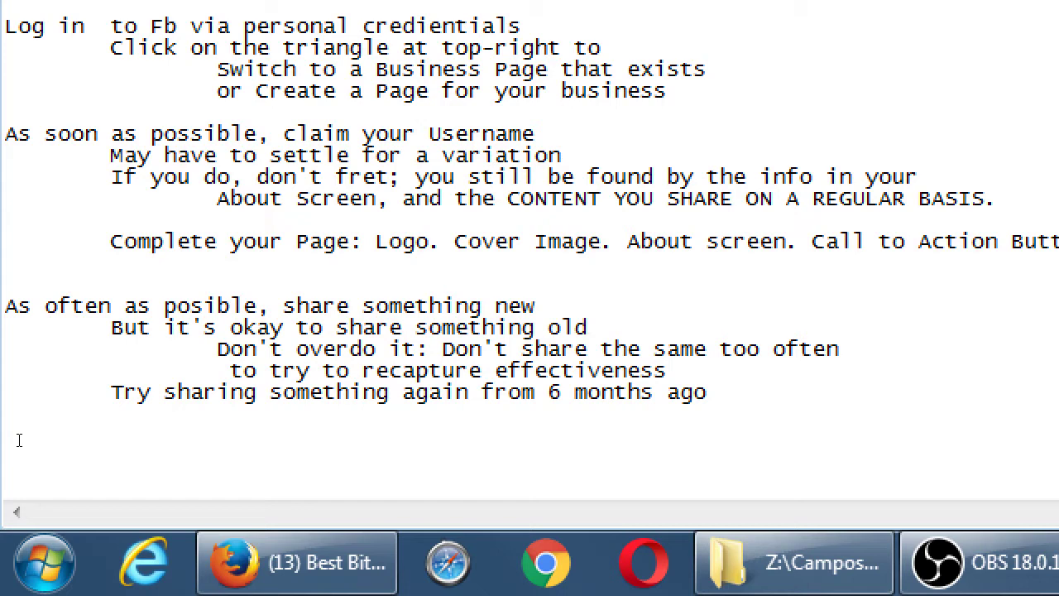
{"action": "type", "text": "Decide"}
{"action": "key", "text": "Return"}
{"action": "key", "text": "Return"}
{"action": "key", "text": "Return"}
{"action": "key", "text": "Return"}
{"action": "key", "text": "Return"}
{"action": "key", "text": "Return"}
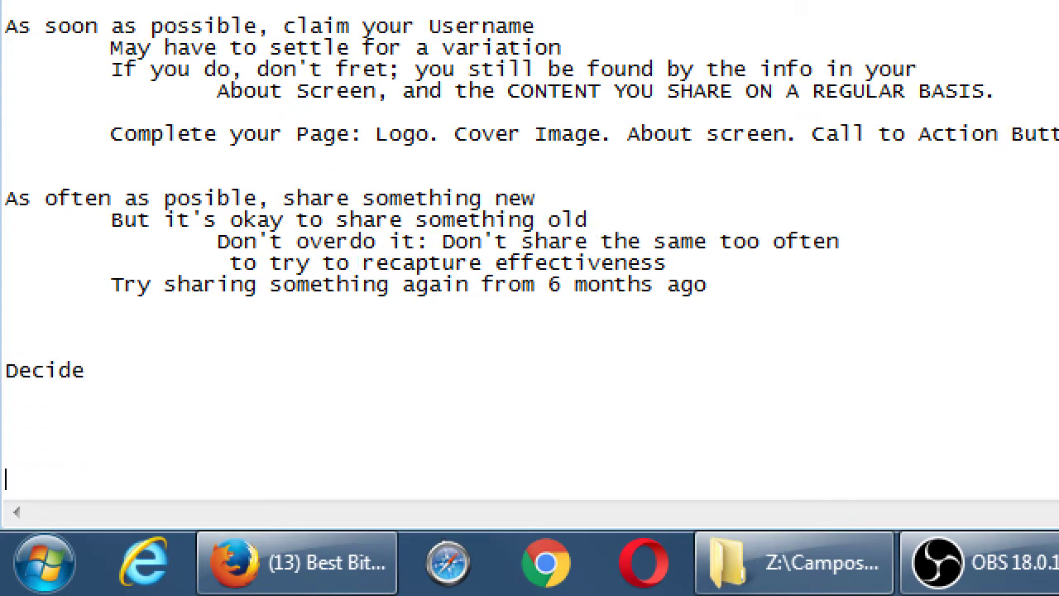
Complete the last note's line so it reads "Decide if you're running Social Media as a".
{"action": "left_click", "coordinate": [18, 440]}
{"action": "key", "text": "Up"}
{"action": "key", "text": "Up"}
{"action": "key", "text": "Up"}
{"action": "key", "text": "Up"}
{"action": "key", "text": "End"}
{"action": "type", "text": "if"}
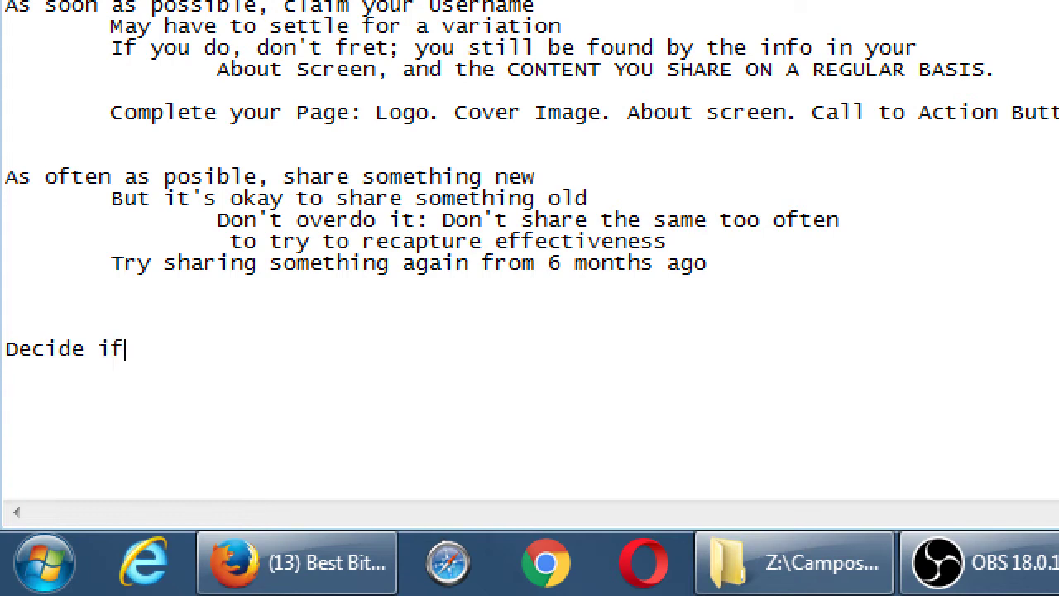
{"action": "type", "text": " you're running S"}
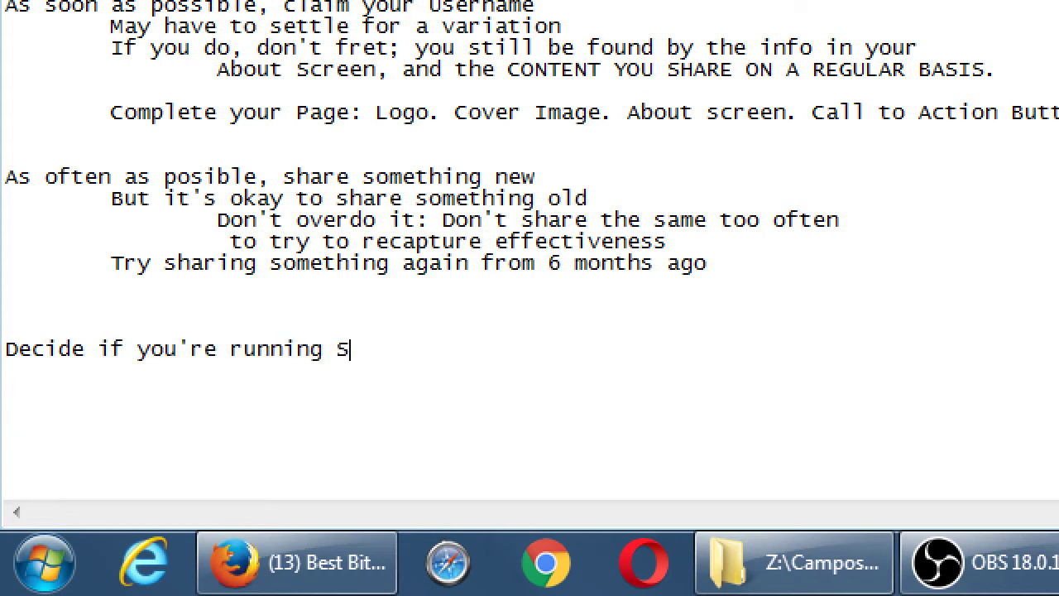
{"action": "type", "text": "ocial Media"}
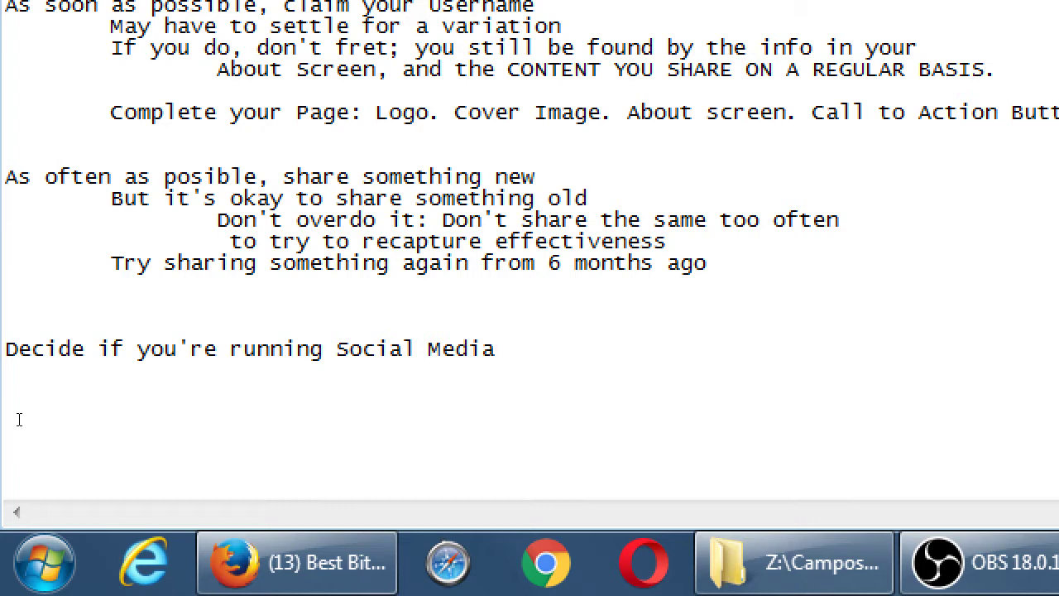
{"action": "type", "text": " as a"}
Add the indented entries "Dialog" and "Monologue" on separate lines under the Social Media note.
{"action": "key", "text": "Return"}
{"action": "key", "text": "Tab"}
{"action": "type", "text": "Dialog"}
{"action": "key", "text": "Return"}
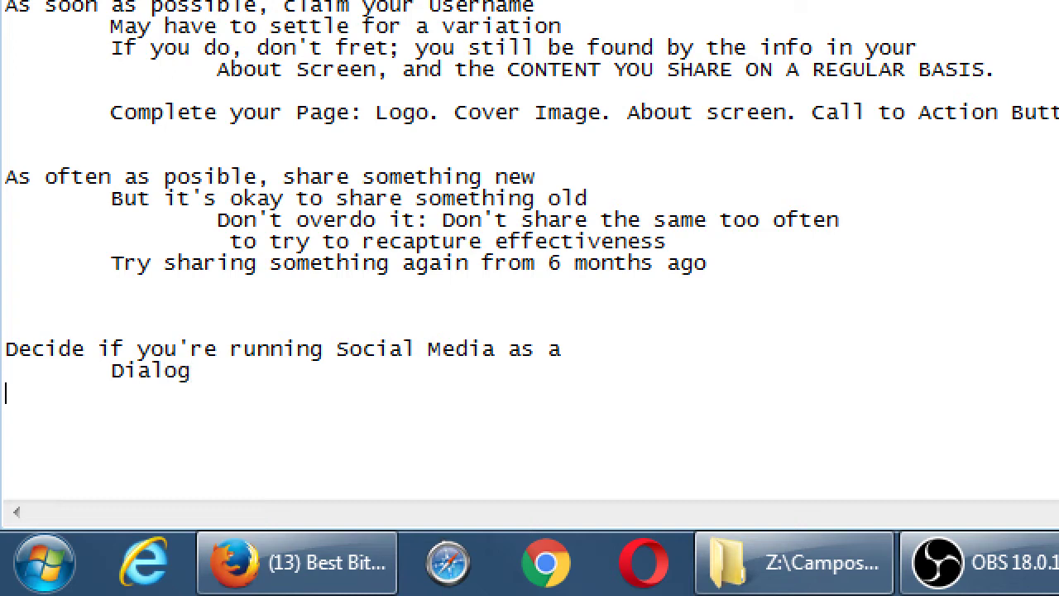
{"action": "key", "text": "Tab"}
{"action": "type", "text": "Monolog"}
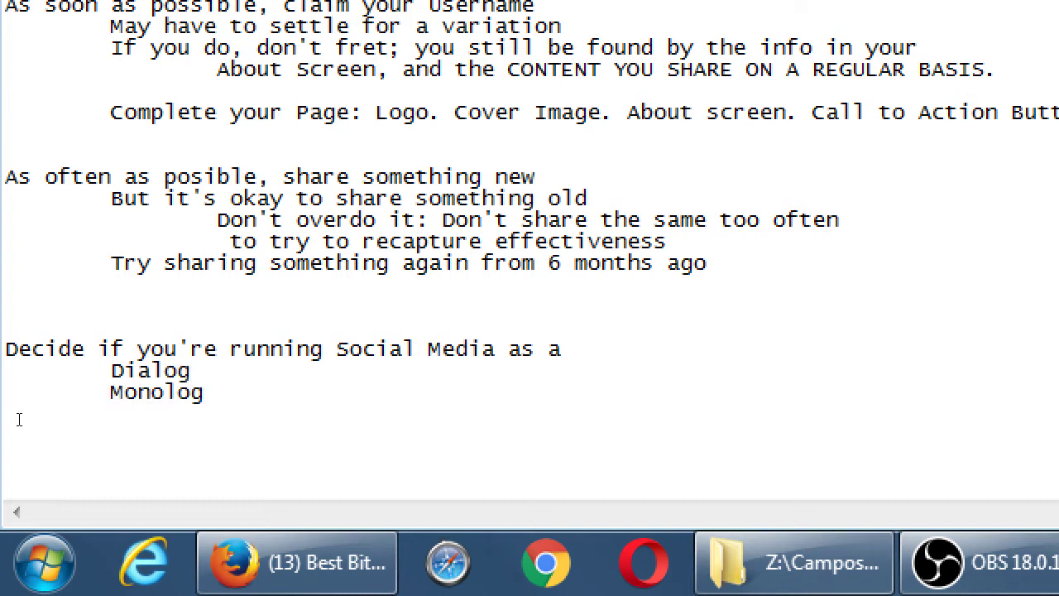
{"action": "type", "text": "ue"}
Add the definitions "- Two or more people talking" after Dialog and "- One person talking" after Monologue.
{"action": "key", "text": "Up"}
{"action": "key", "text": "Tab"}
{"action": "type", "text": "- Two or more"}
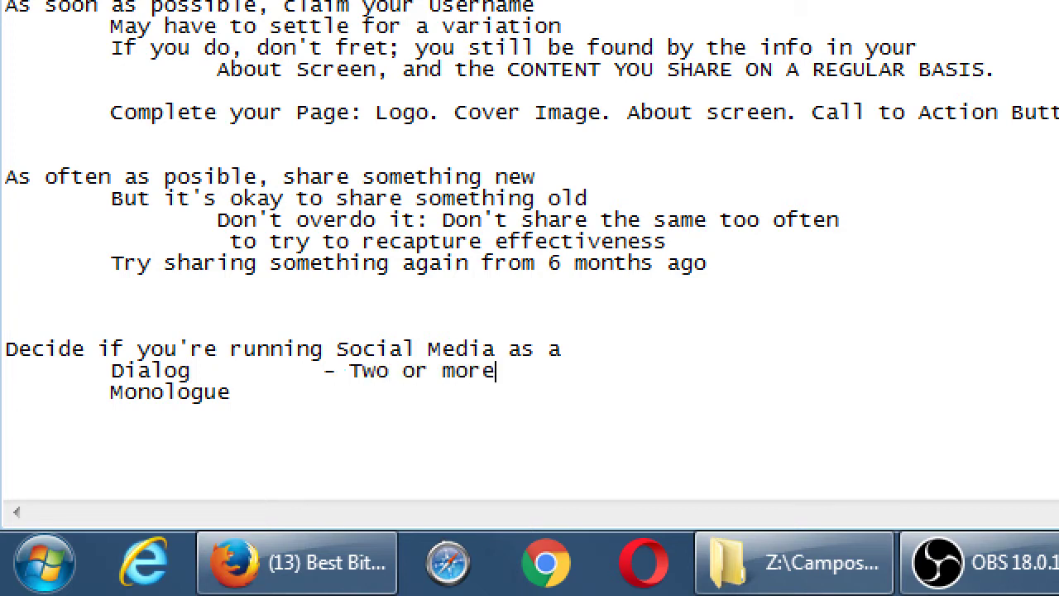
{"action": "type", "text": " people talking"}
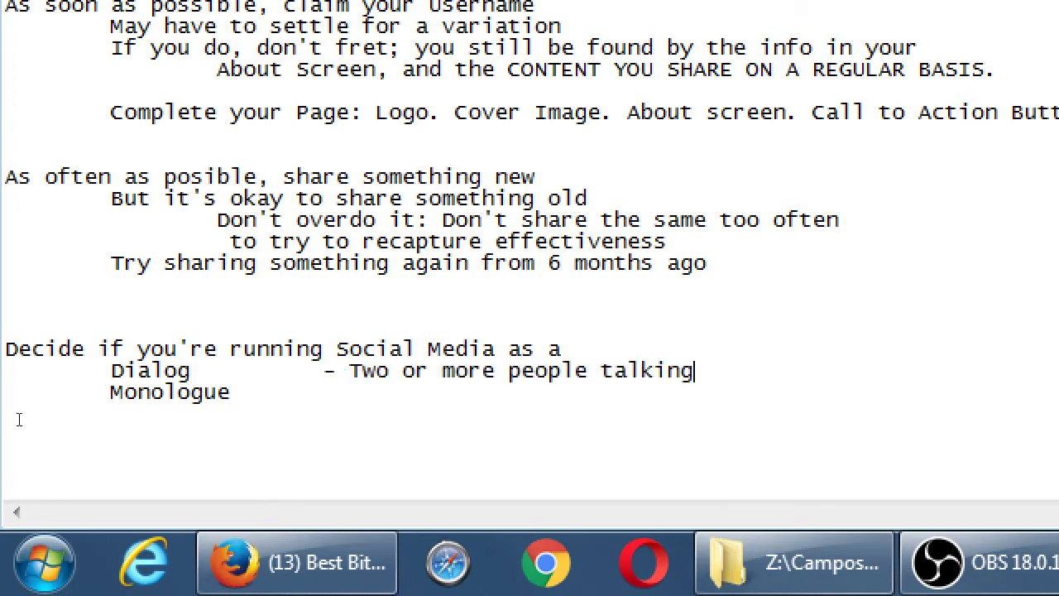
{"action": "key", "text": "Down"}
{"action": "key", "text": "Tab"}
{"action": "type", "text": "- One person talking"}
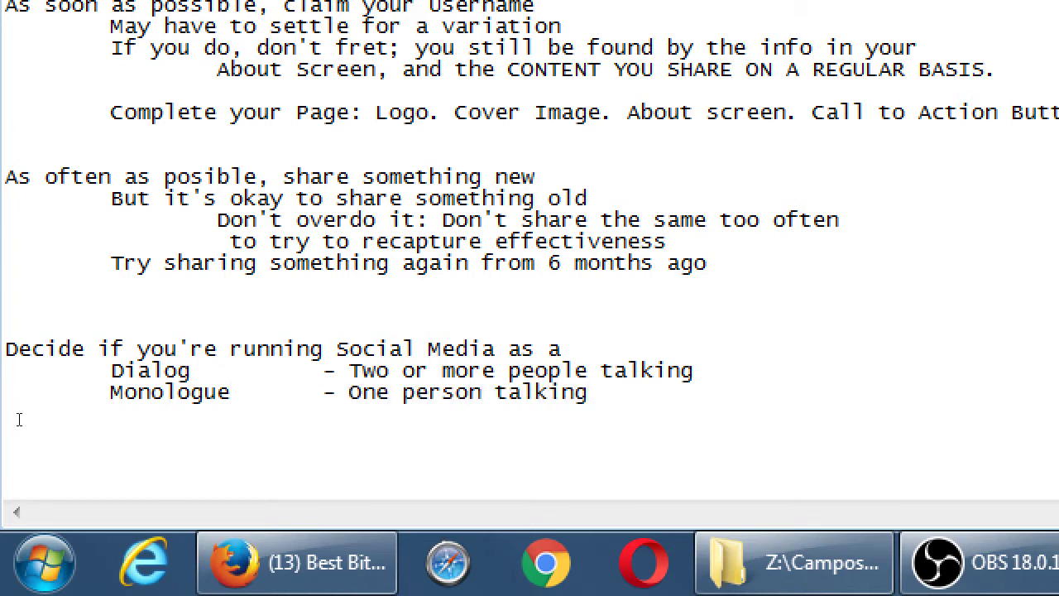
Extend the Monologue line with "- You 'talk at' your Followers".
{"action": "key", "text": "Up"}
{"action": "key", "text": "Down"}
{"action": "key", "text": "Tab"}
{"action": "key", "text": "BackSpace"}
{"action": "type", "text": "- You 'alk"}
{"action": "key", "text": "BackSpace"}
{"action": "key", "text": "BackSpace"}
{"action": "key", "text": "BackSpace"}
{"action": "type", "text": "talk at"}
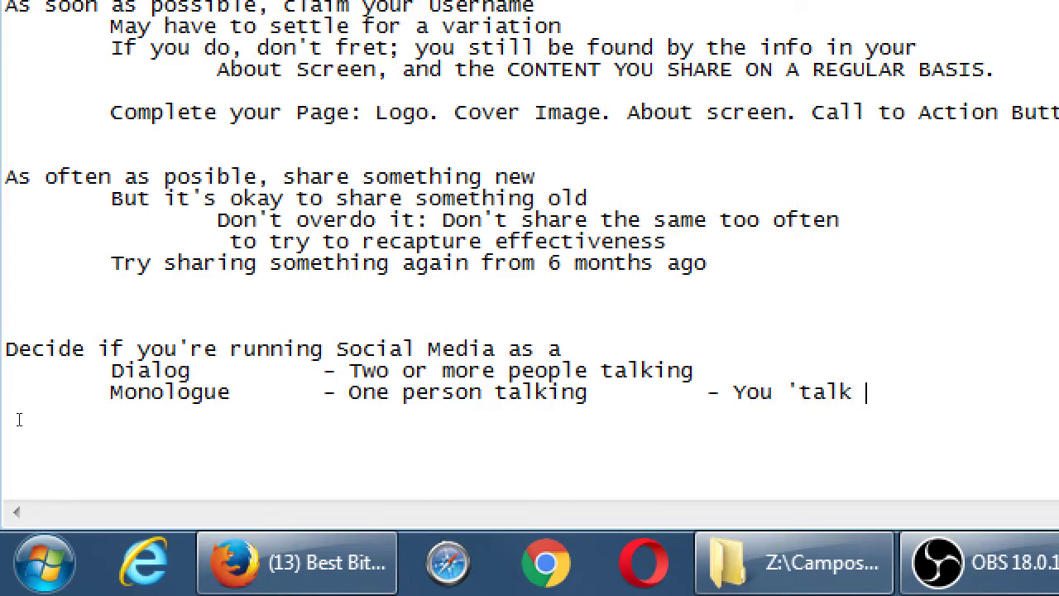
{"action": "type", "text": "' your Follower"}
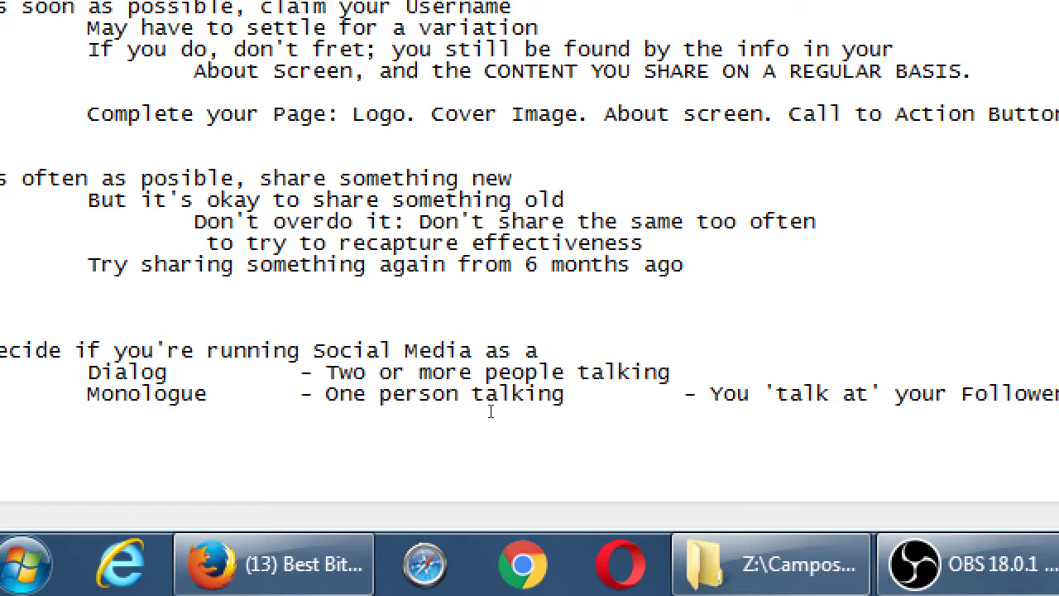
Extend the Dialog line with "- You 'talk with' your Followers".
{"action": "type", "text": "- You 'talk w"}
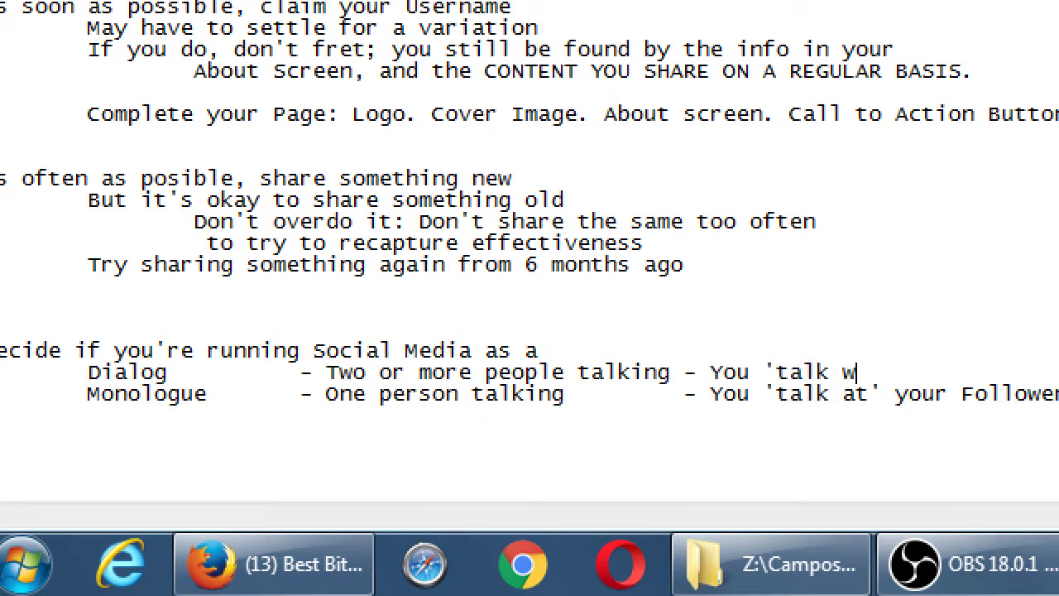
{"action": "type", "text": "ith' your Folo"}
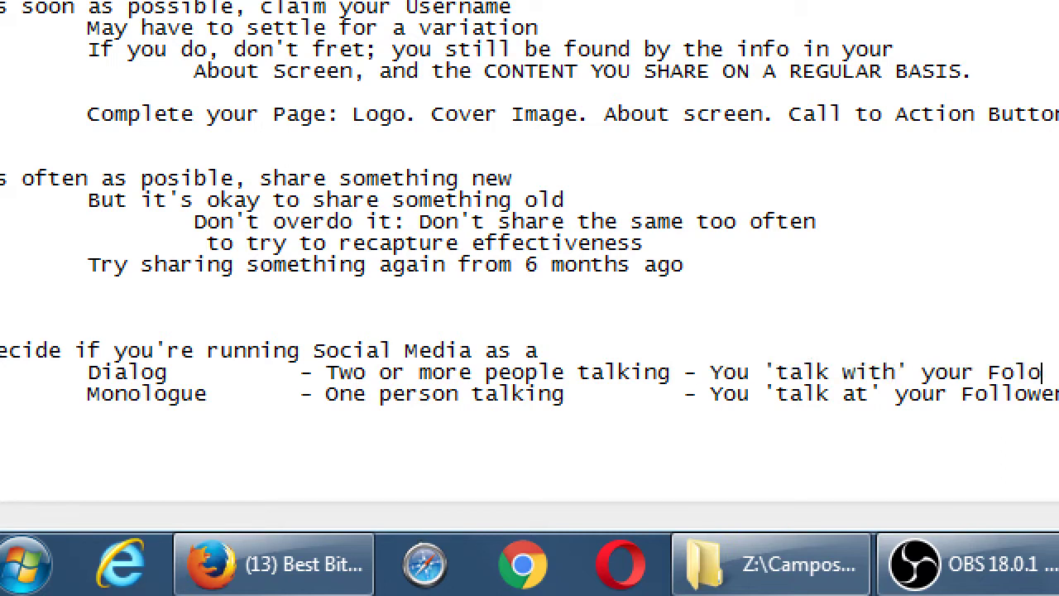
{"action": "key", "text": "BackSpace"}
{"action": "type", "text": "lowers"}
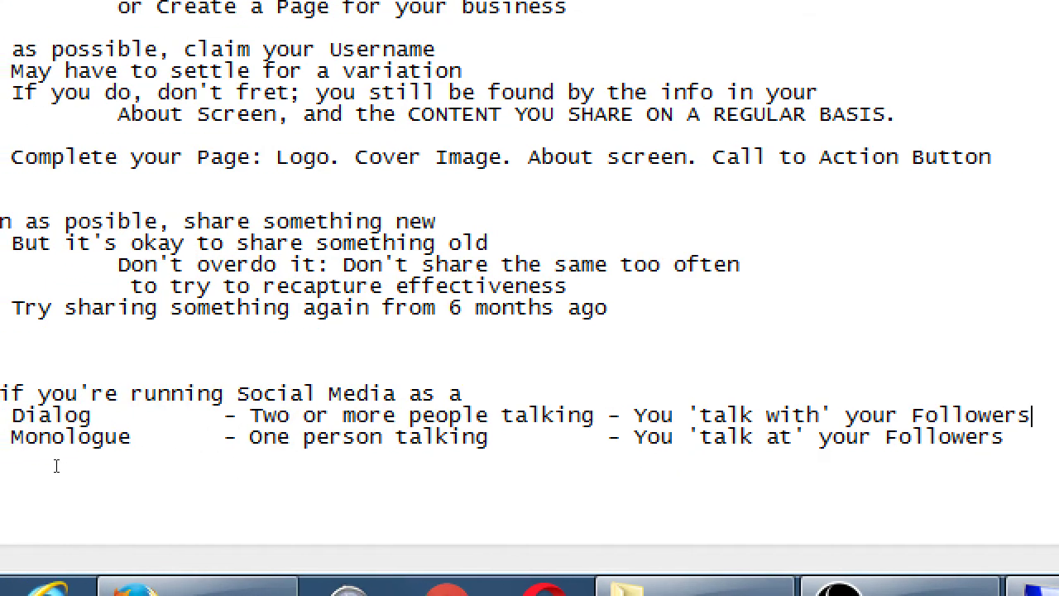
{"action": "key", "text": "Down"}
{"action": "key", "text": "Home"}
{"action": "key", "text": "ctrl+shift+Right"}
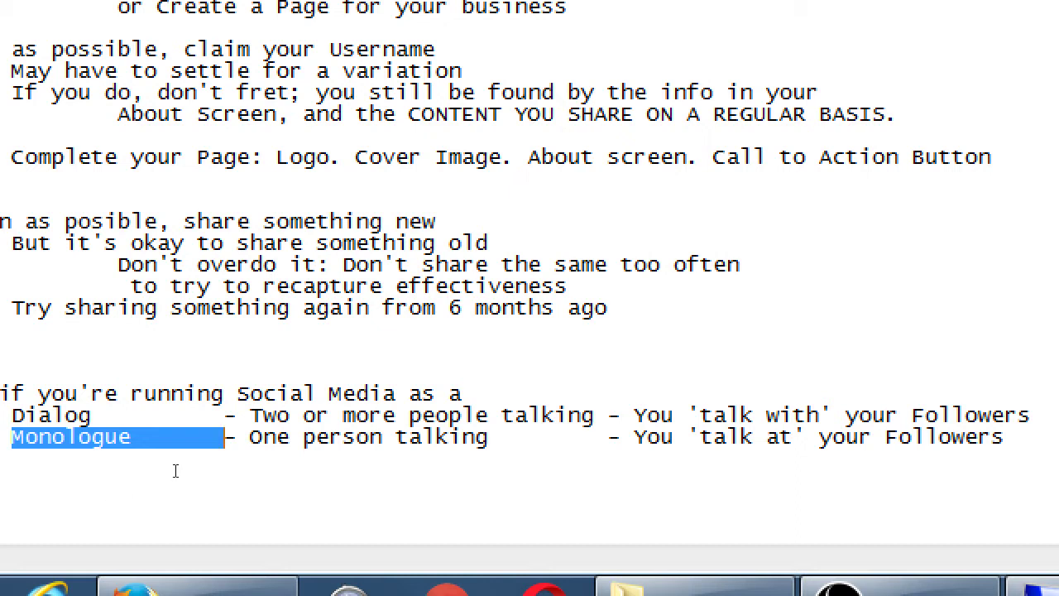
{"action": "key", "text": "Up"}
{"action": "key", "text": "Up"}
{"action": "key", "text": "ctrl+Right"}
{"action": "key", "text": "ctrl+shift+Right"}
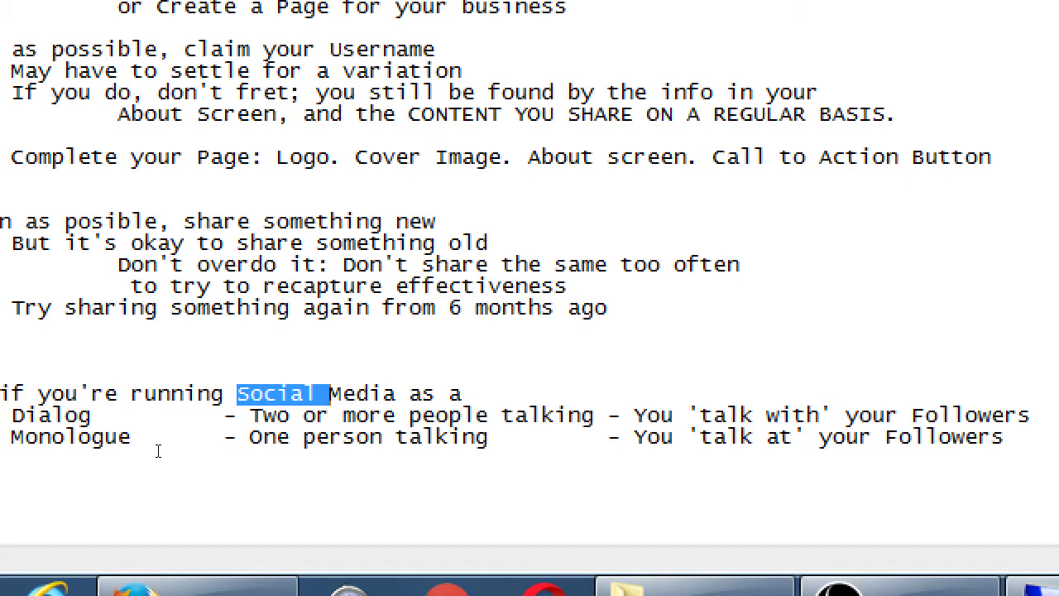
Switch to Facebook in Firefox and go to the business Page's home, discarding the unsaved Visitor Posts change.
{"action": "key", "text": "super+minus"}
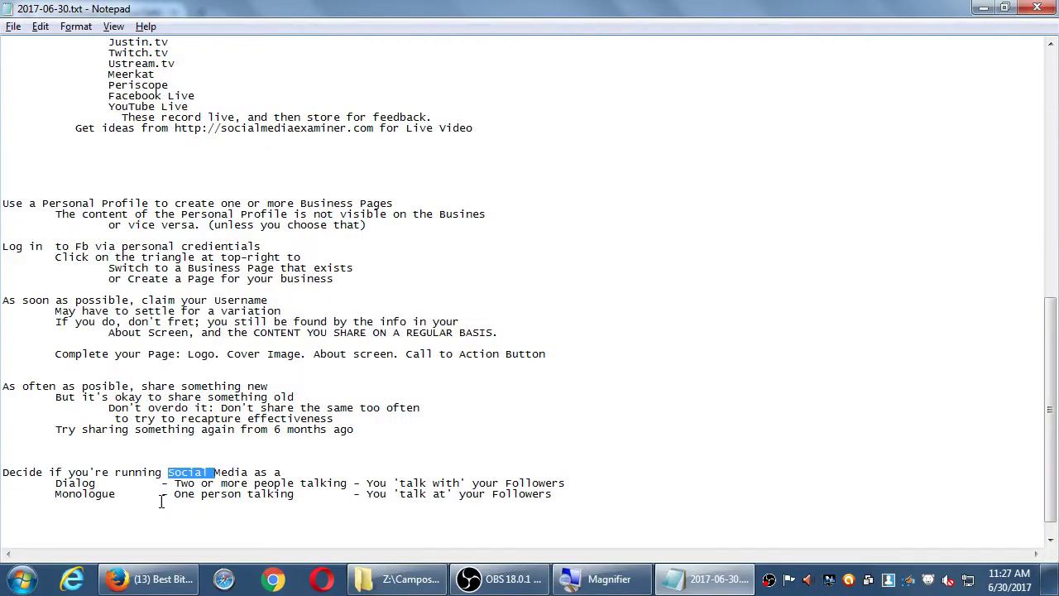
{"action": "left_click", "coordinate": [149, 578]}
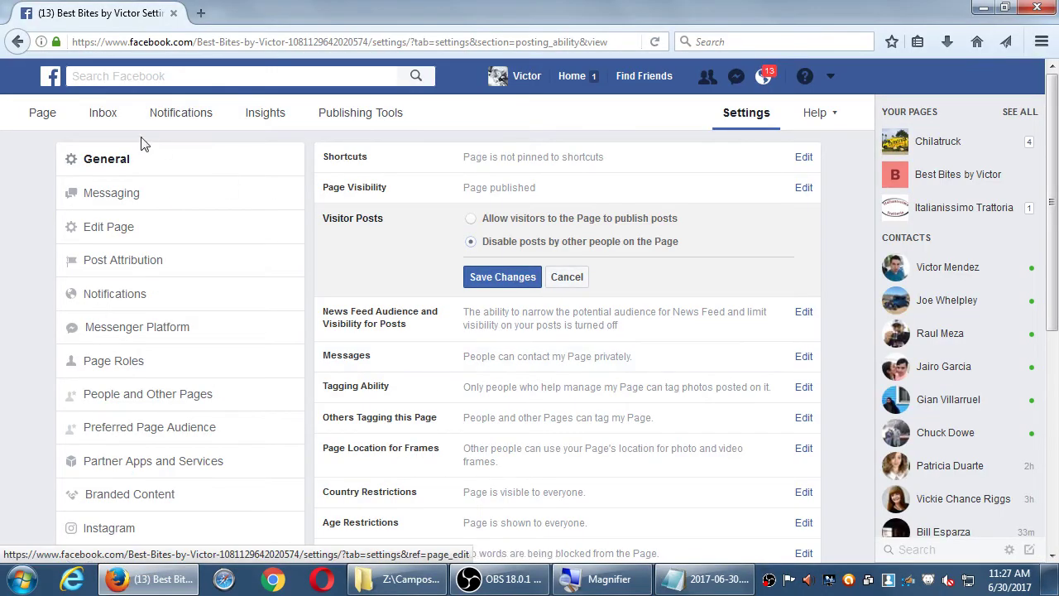
{"action": "left_click", "coordinate": [35, 121]}
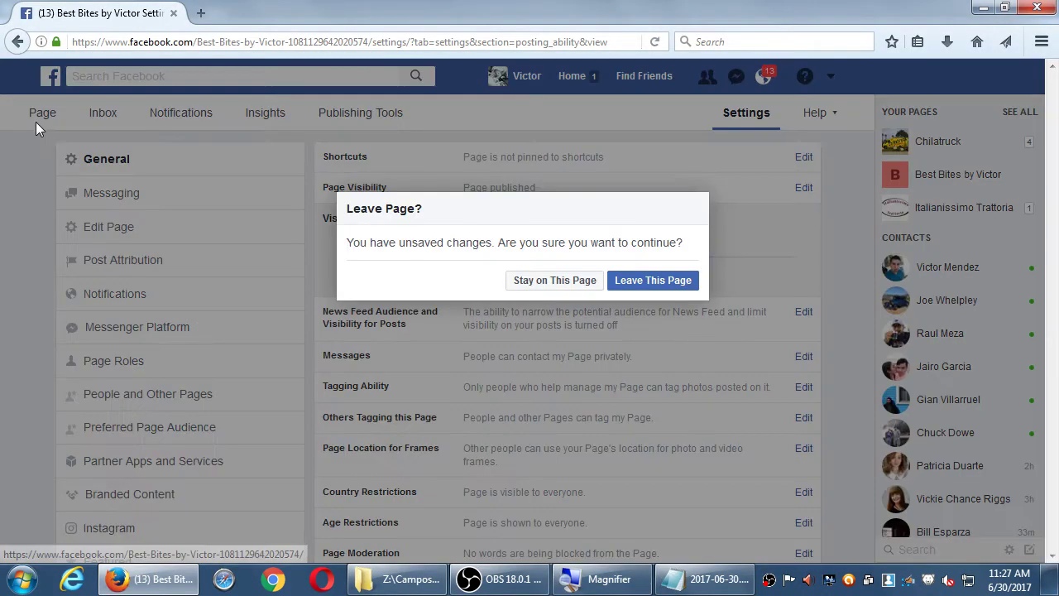
{"action": "left_click", "coordinate": [623, 280]}
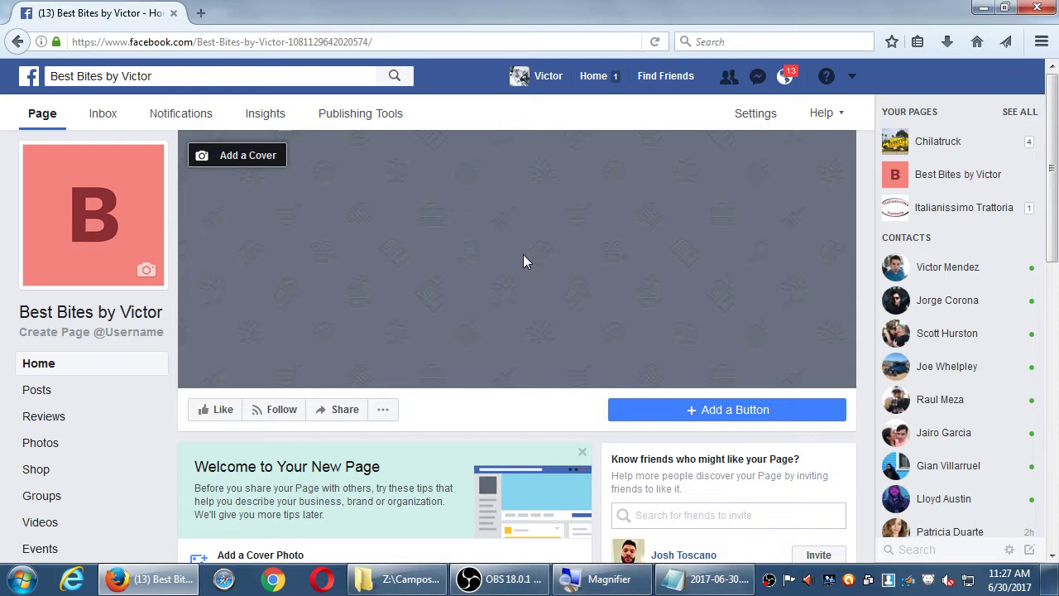
Return to the Page's general settings and open the Page Visibility and Visitor Posts options.
{"action": "key", "text": "alt+Left"}
{"action": "key", "text": "super"}
{"action": "key", "text": "super"}
{"action": "left_click", "coordinate": [755, 114]}
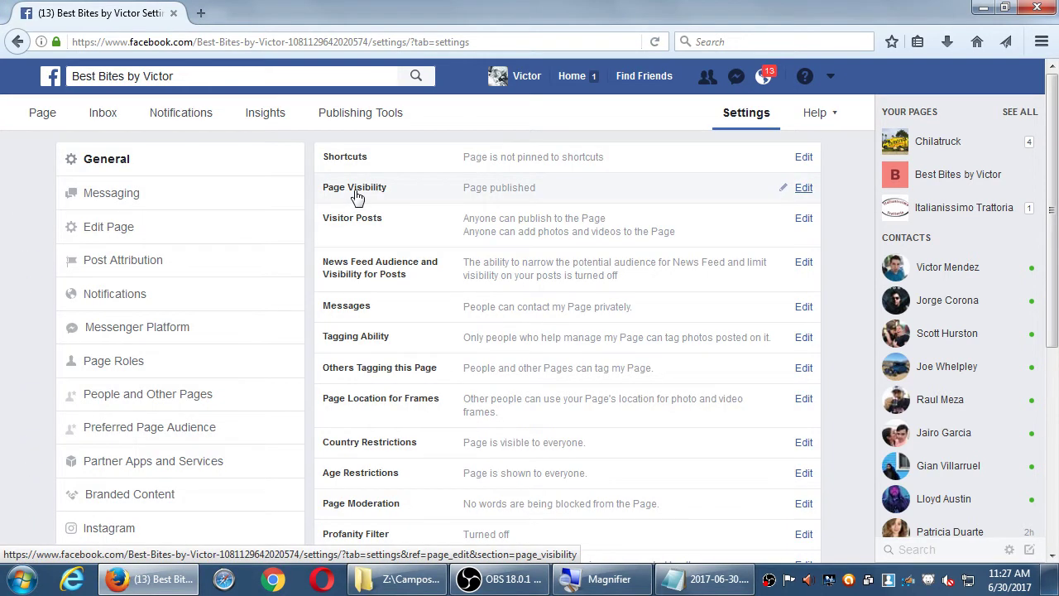
{"action": "left_click", "coordinate": [358, 197]}
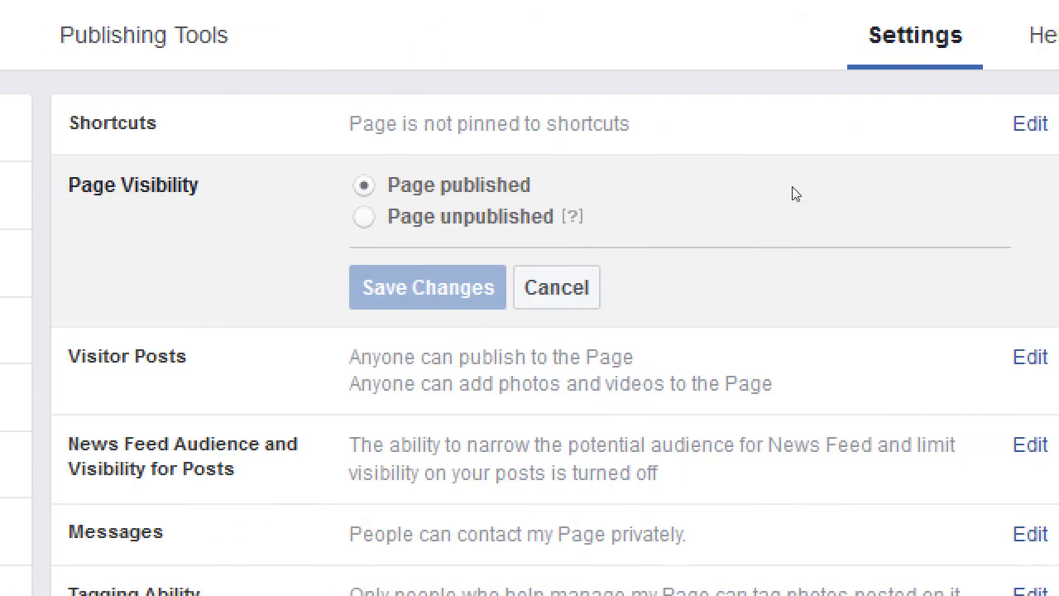
{"action": "left_click", "coordinate": [973, 357]}
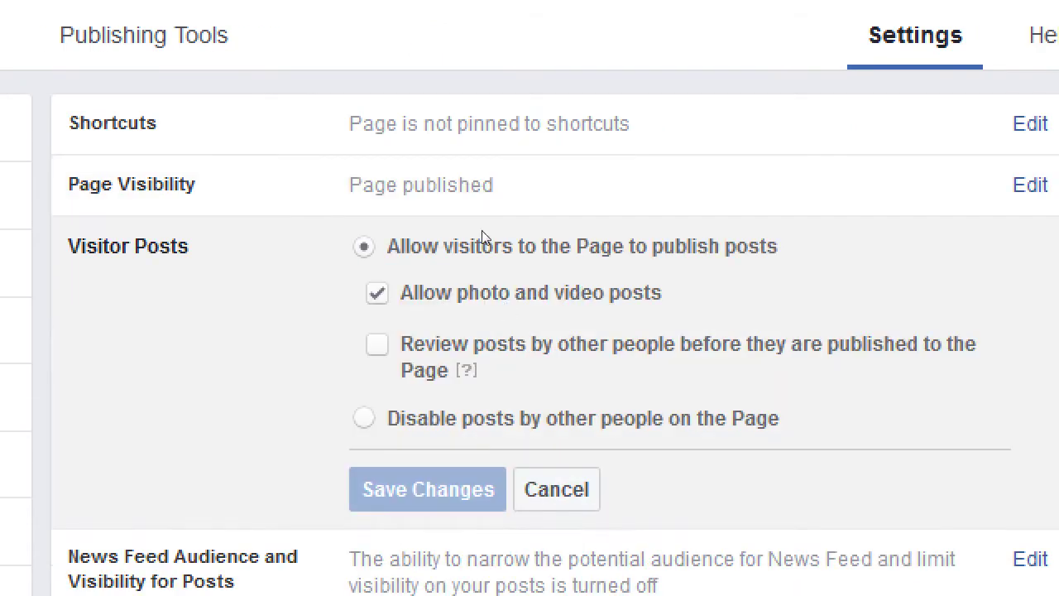
Alternate Visitor Posts between disabling and allowing posts to compare them, leaving "Allow visitors to the Page to publish posts" selected.
{"action": "left_click", "coordinate": [472, 418]}
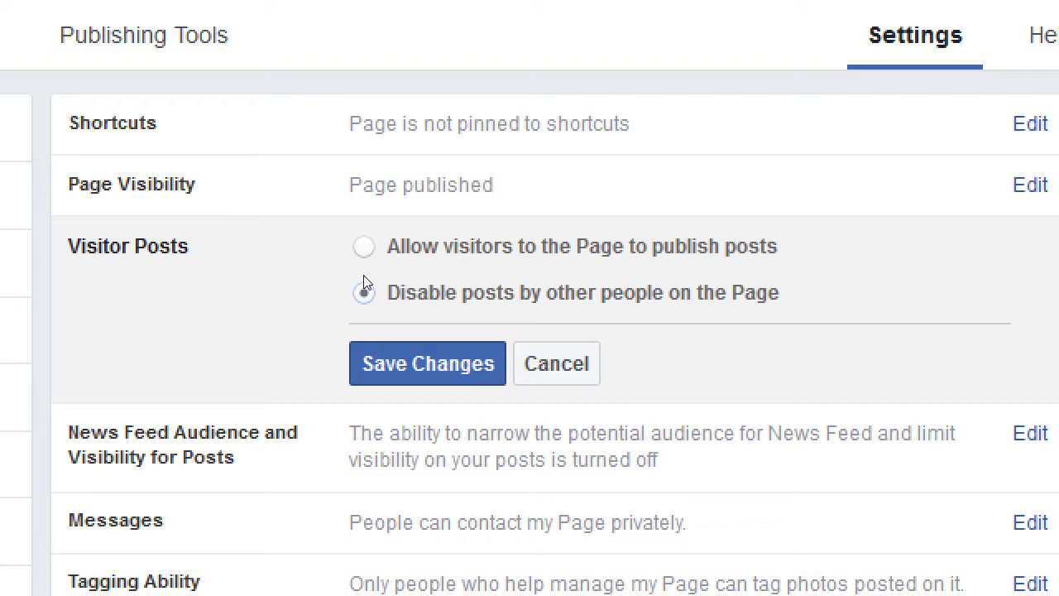
{"action": "left_click", "coordinate": [473, 235]}
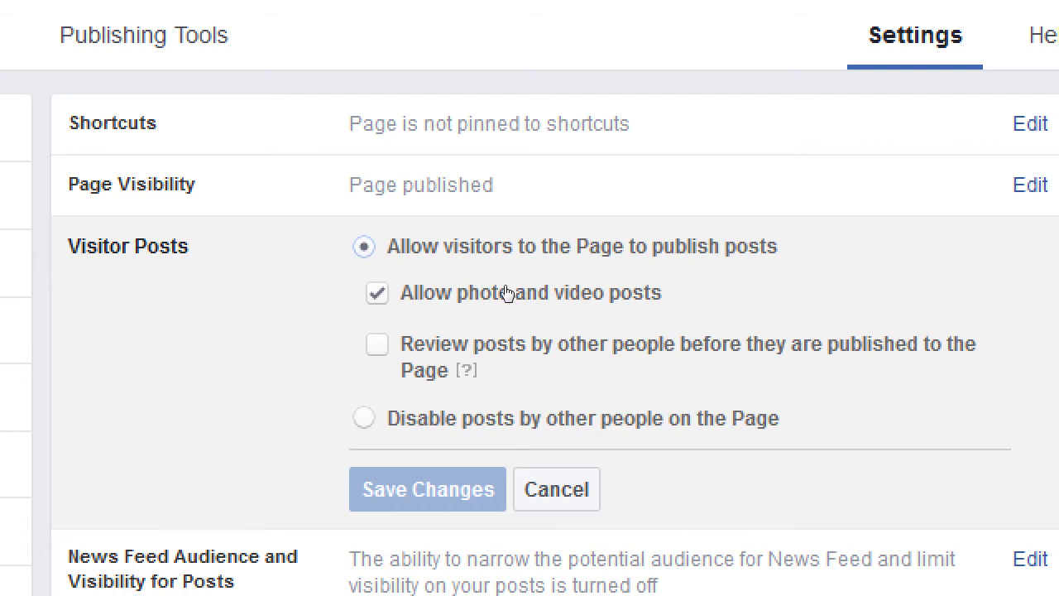
{"action": "key", "text": "Down"}
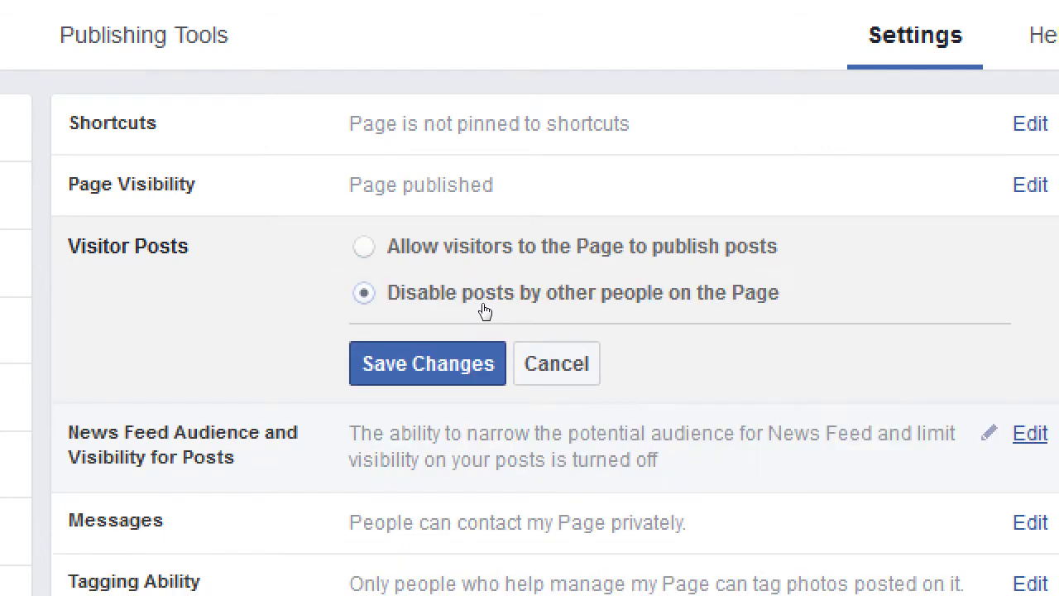
{"action": "left_click", "coordinate": [473, 230]}
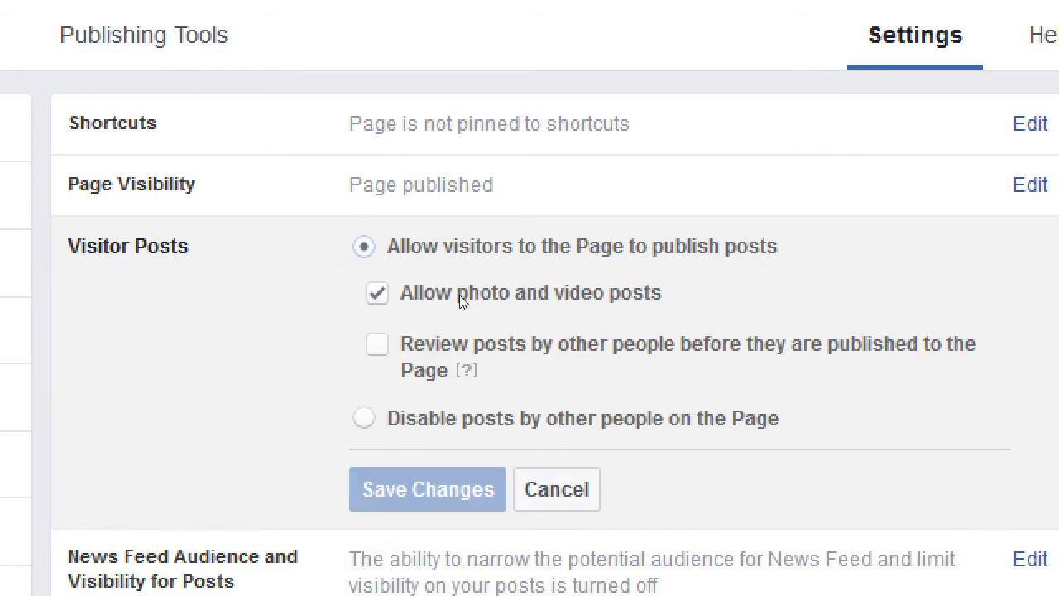
{"action": "key", "text": "Down"}
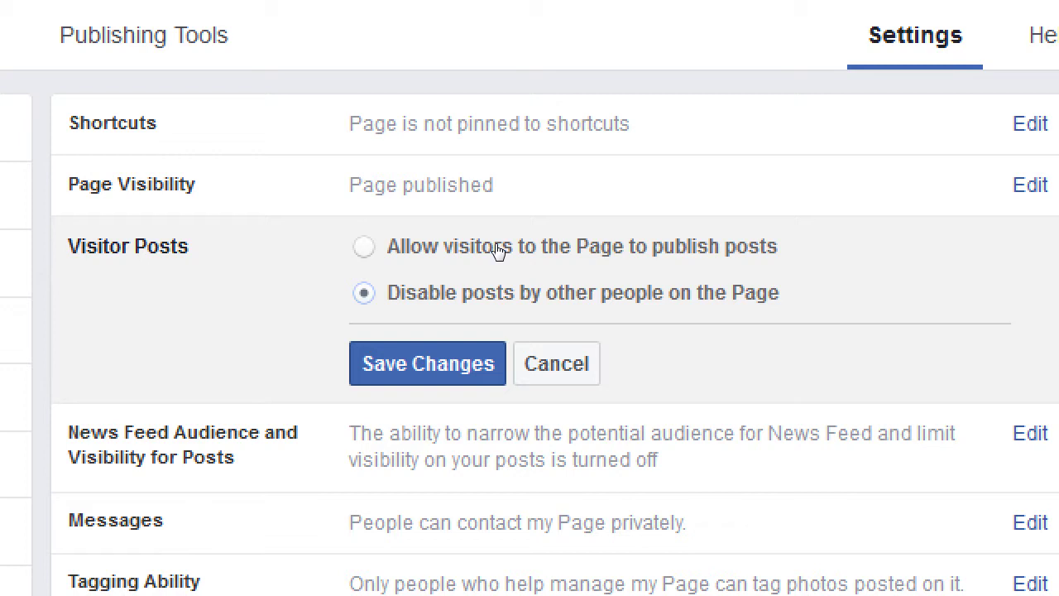
{"action": "key", "text": "Up"}
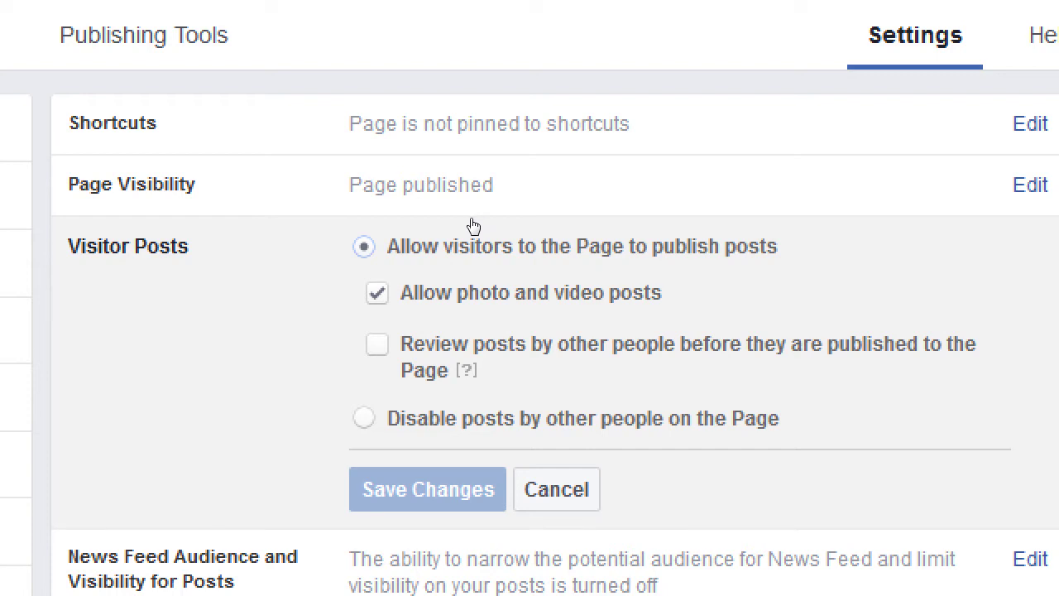
Demonstrate turning "Review posts by other people before they are published to the Page" on and off without saving.
{"action": "key", "text": "Tab"}
{"action": "key", "text": "Tab"}
{"action": "key", "text": "space"}
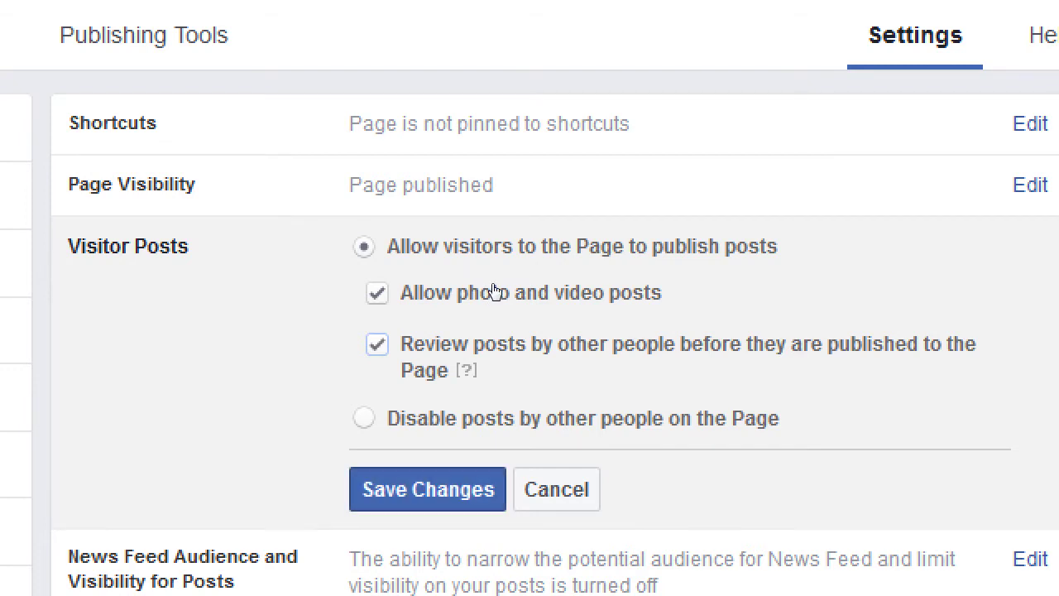
{"action": "key", "text": "space"}
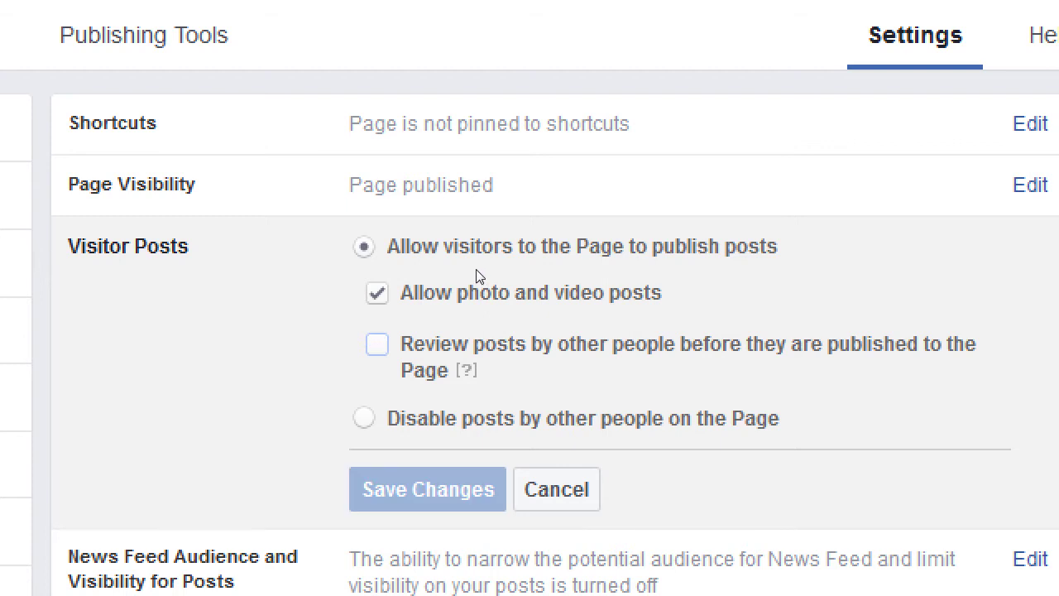
{"action": "key", "text": "space"}
{"action": "key", "text": "space"}
{"action": "key", "text": "space"}
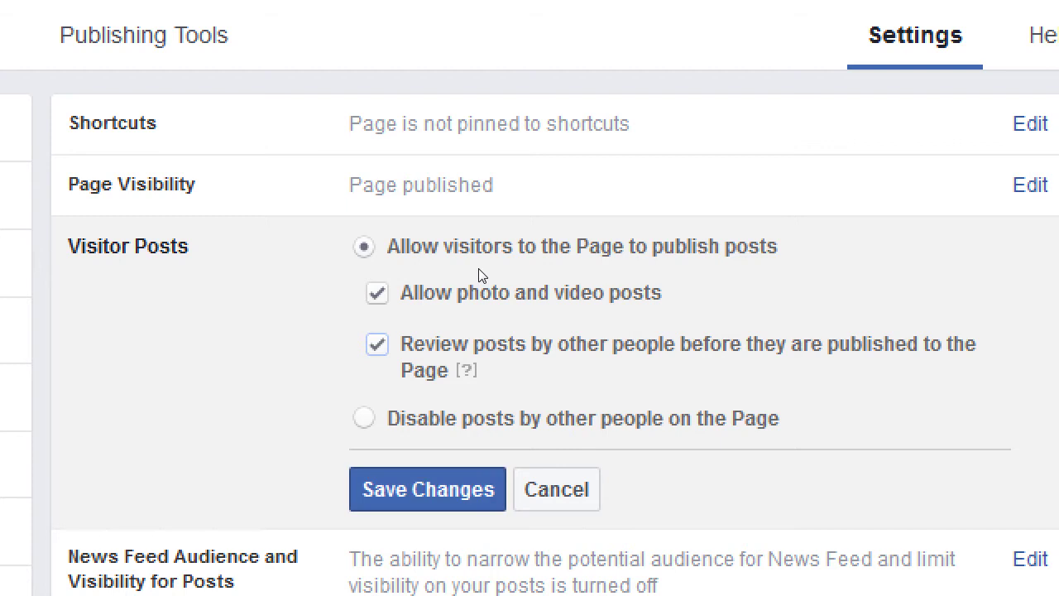
{"action": "key", "text": "space"}
{"action": "key", "text": "space"}
Demonstrate turning "Allow photo and video posts" off and on without saving.
{"action": "key", "text": "shift+Tab"}
{"action": "key", "text": "space"}
{"action": "key", "text": "space"}
{"action": "key", "text": "space"}
{"action": "key", "text": "space"}
{"action": "key", "text": "space"}
{"action": "key", "text": "space"}
{"action": "key", "text": "space"}
{"action": "key", "text": "space"}
Switch to the Notepad notes and add the indented line "My recommendation: Leave on "Allow" but turn ON "Review"" below Monologue.
{"action": "key", "text": "alt+Tab"}
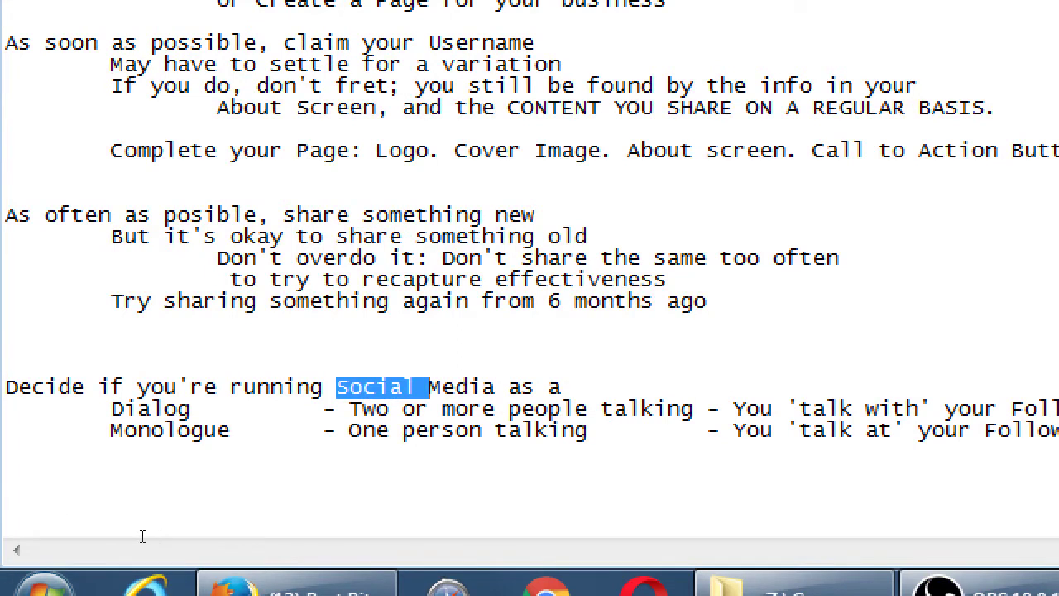
{"action": "key", "text": "ctrl+End"}
{"action": "key", "text": "Up"}
{"action": "key", "text": "Up"}
{"action": "key", "text": "Up"}
{"action": "key", "text": "Up"}
{"action": "key", "text": "Up"}
{"action": "key", "text": "Up"}
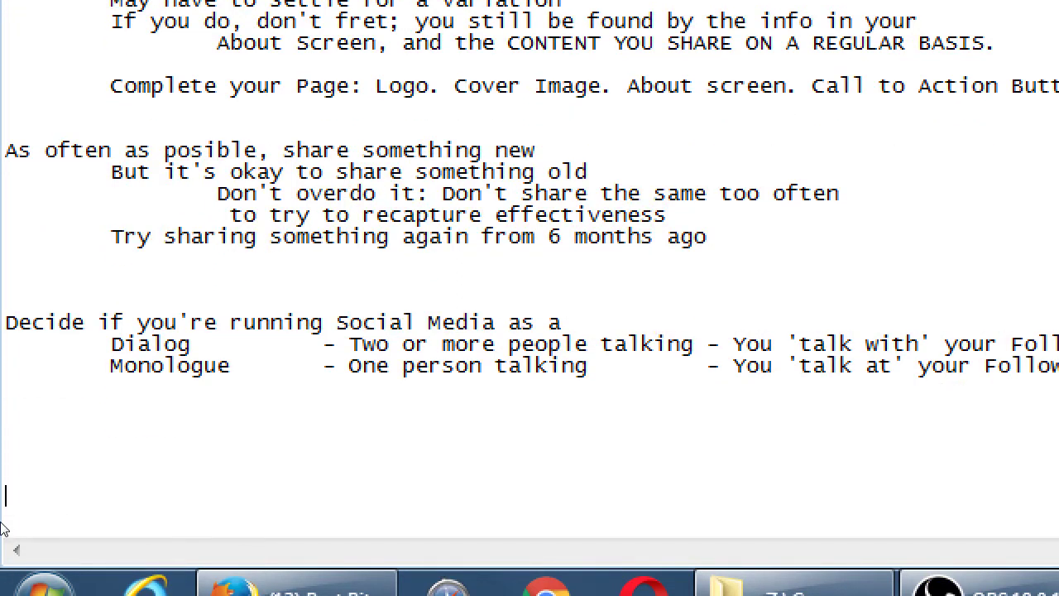
{"action": "key", "text": "Tab"}
{"action": "type", "text": "My reocmme"}
{"action": "key", "text": "ctrl+shift+Left"}
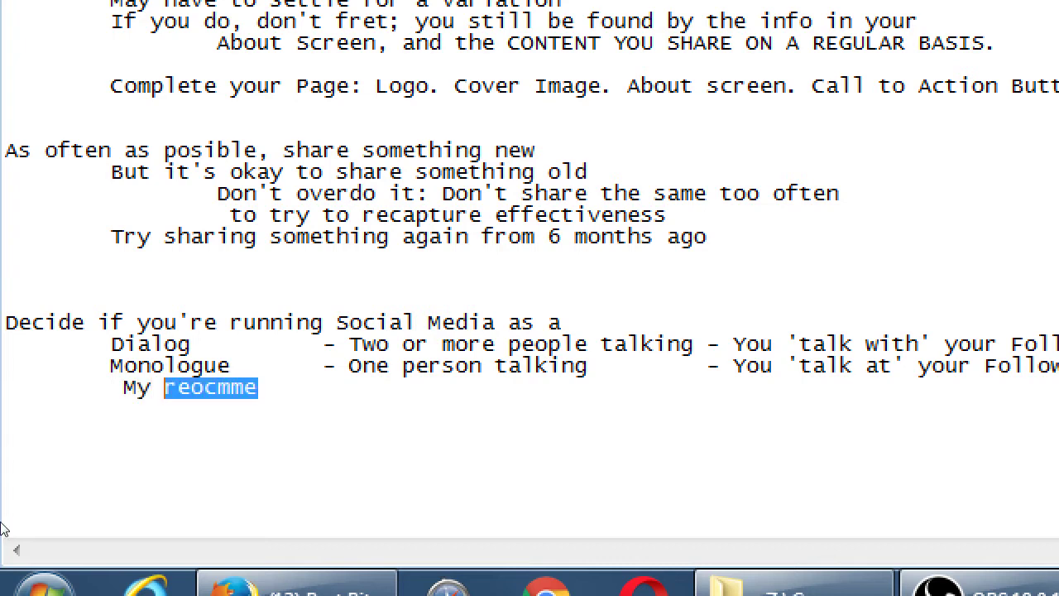
{"action": "type", "text": "recommendation: "}
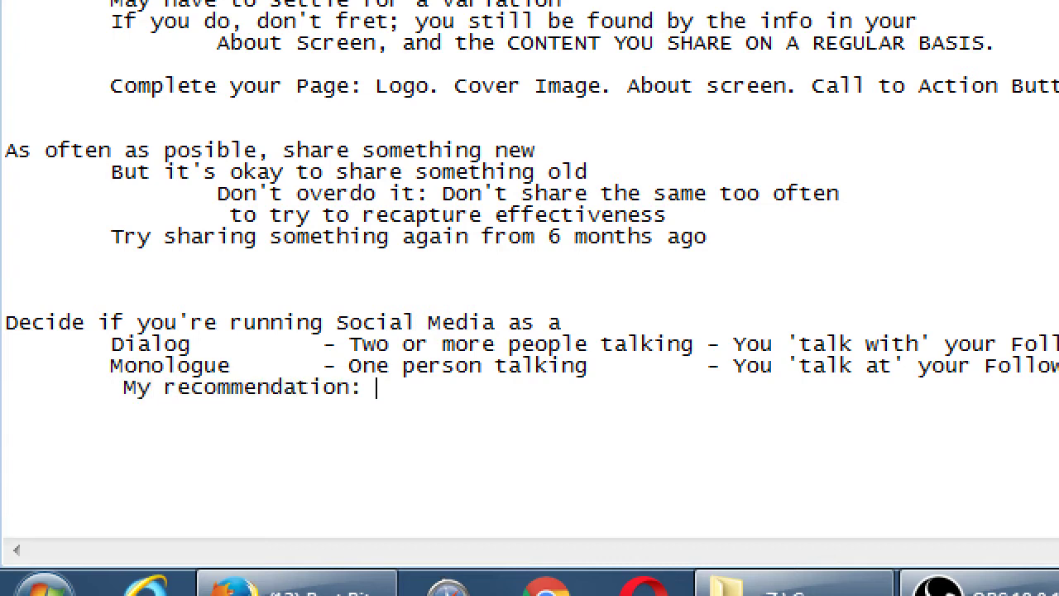
{"action": "type", "text": "Leave on \"Allow\""}
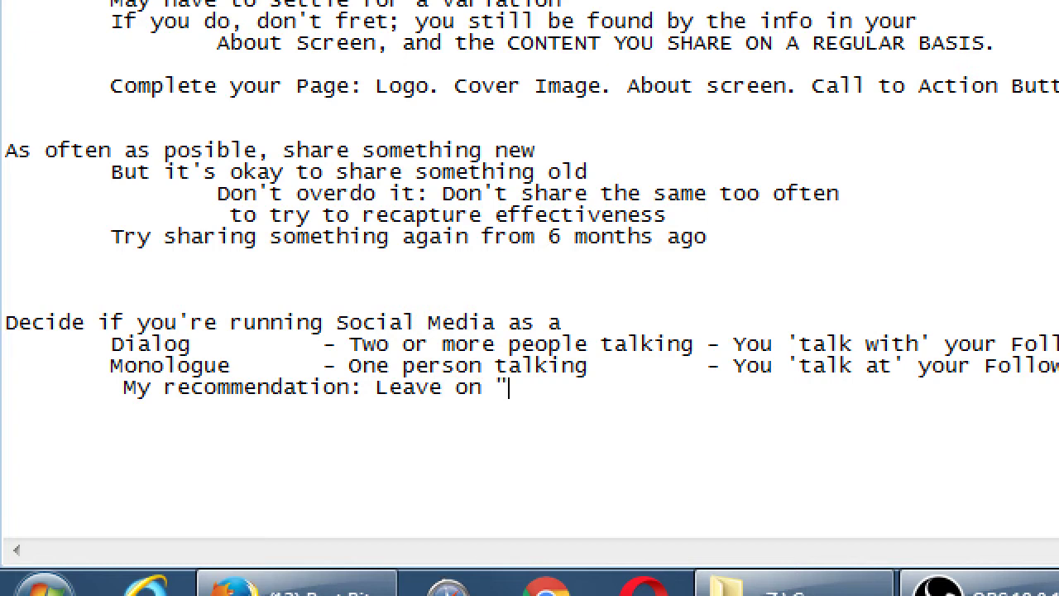
{"action": "type", "text": " but tur"}
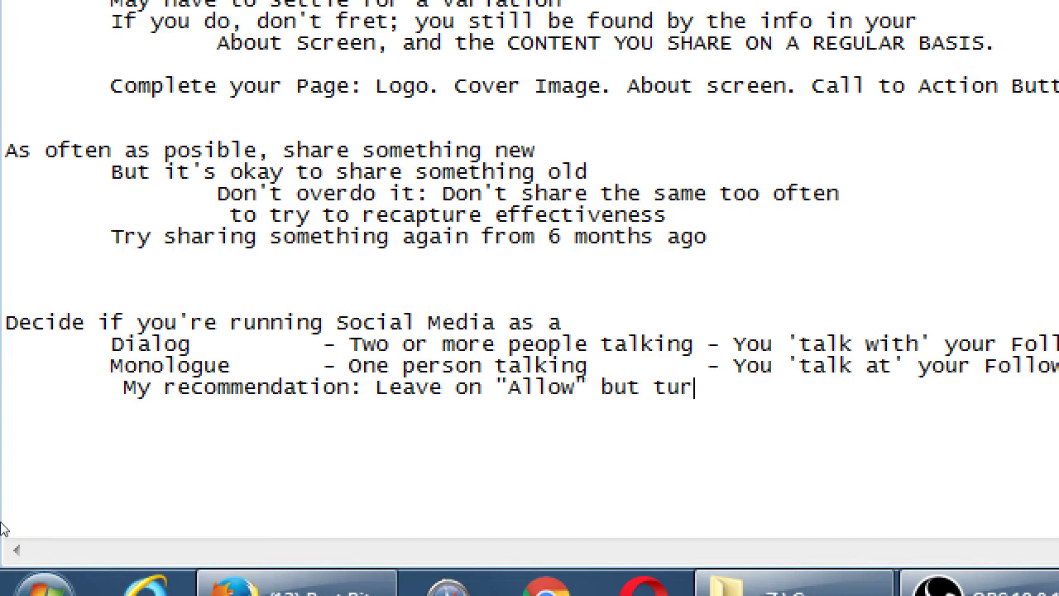
{"action": "type", "text": "n ON \"Review\""}
Add the further indented line "Check their comment first before allowing it to appear." under the recommendation in the notes.
{"action": "key", "text": "Return"}
{"action": "key", "text": "Tab"}
{"action": "key", "text": "Tab"}
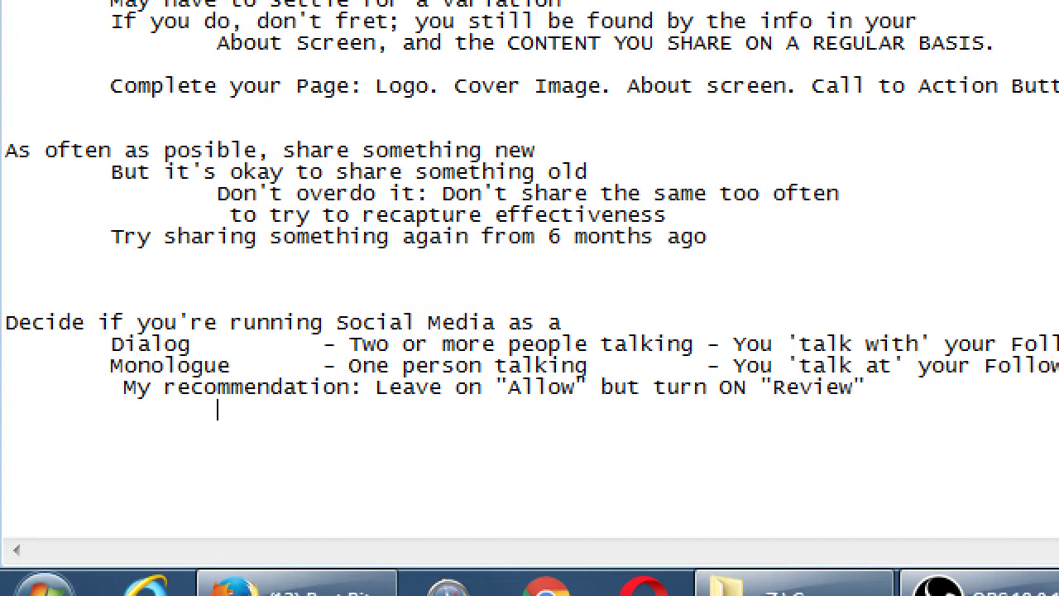
{"action": "type", "text": "Check th"}
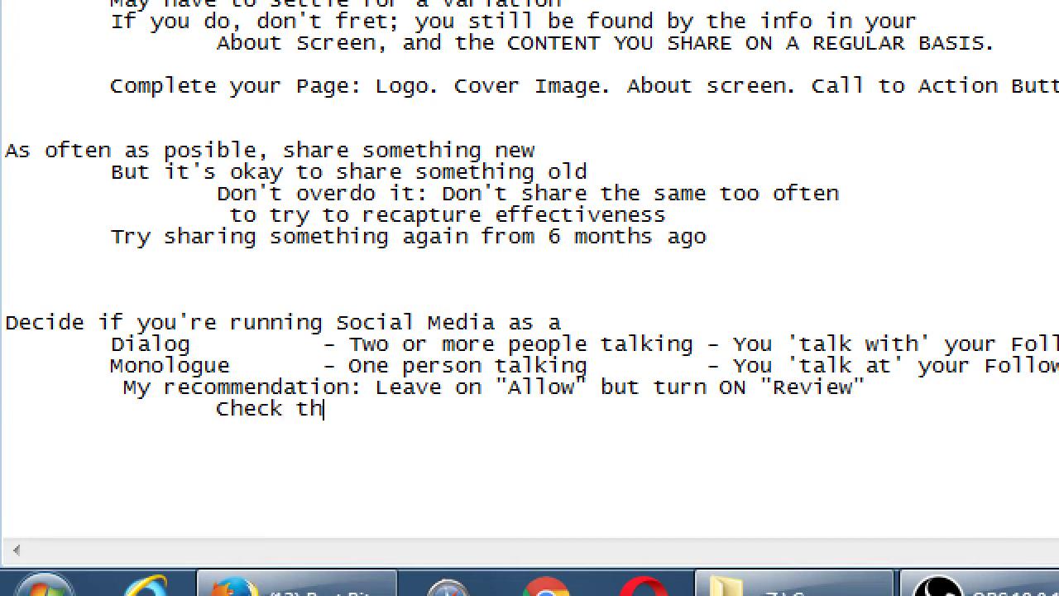
{"action": "type", "text": "eir comment first "}
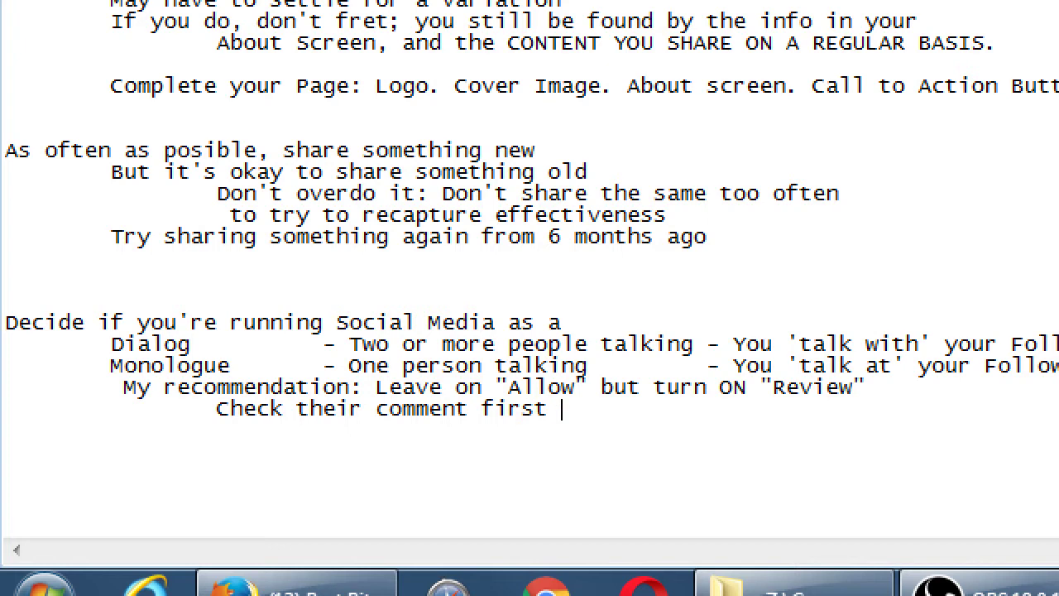
{"action": "type", "text": "before "}
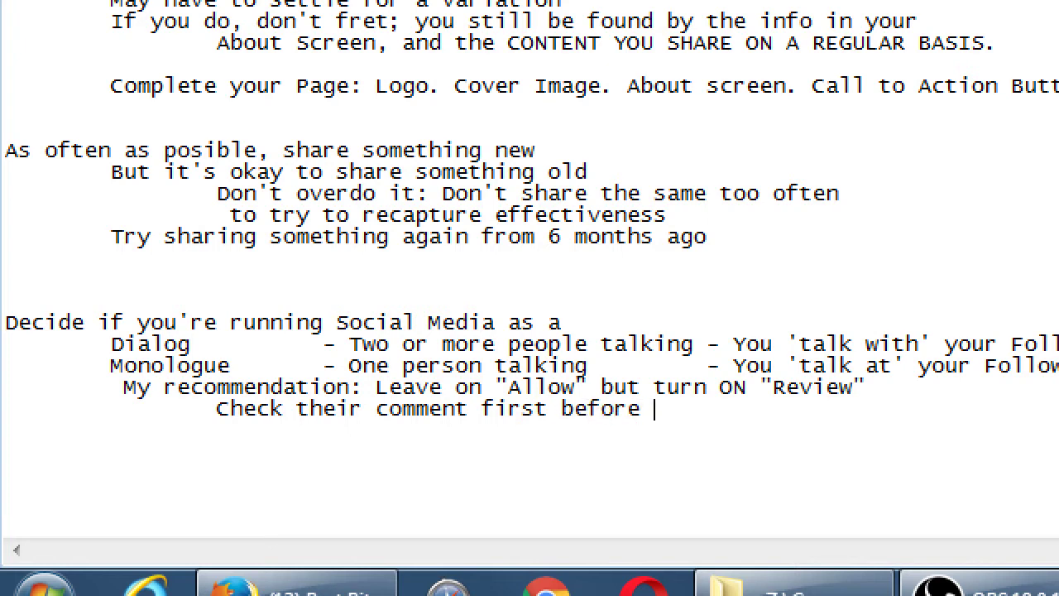
{"action": "type", "text": "allowing it"}
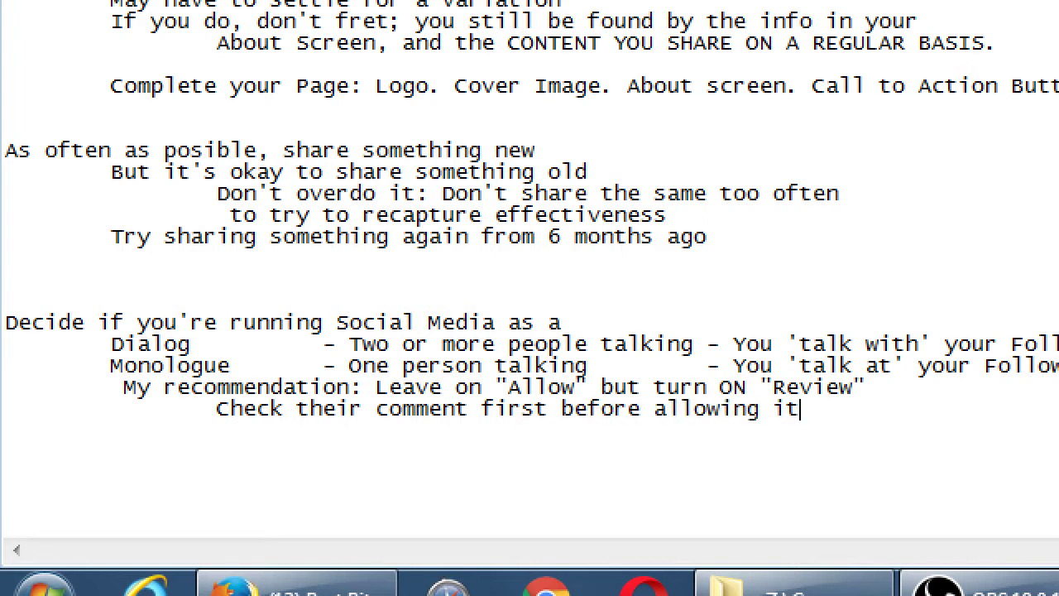
{"action": "type", "text": " to appear."}
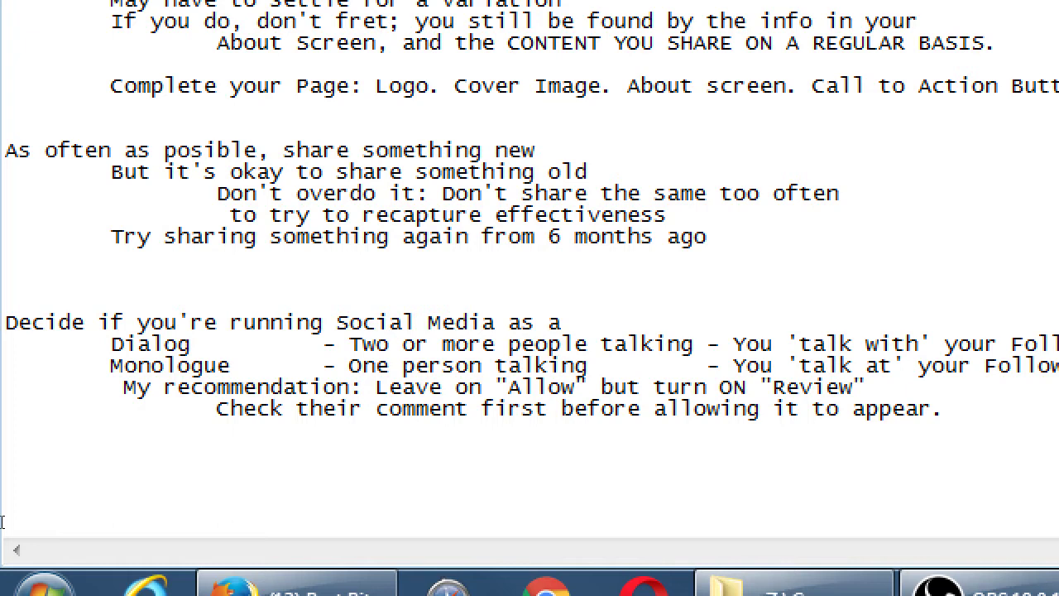
Note "akismet" below the recommendation, separated by several blank lines, and return to the end of the "Check their comment" line.
{"action": "type", "text": "akisme"}
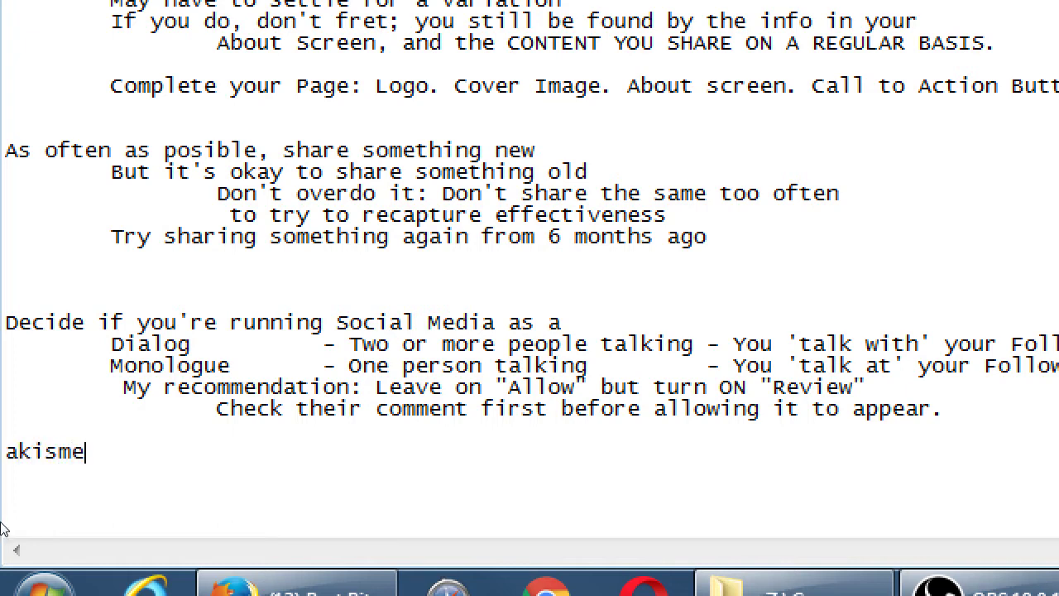
{"action": "type", "text": "t"}
{"action": "key", "text": "Return"}
{"action": "key", "text": "Return"}
{"action": "key", "text": "Return"}
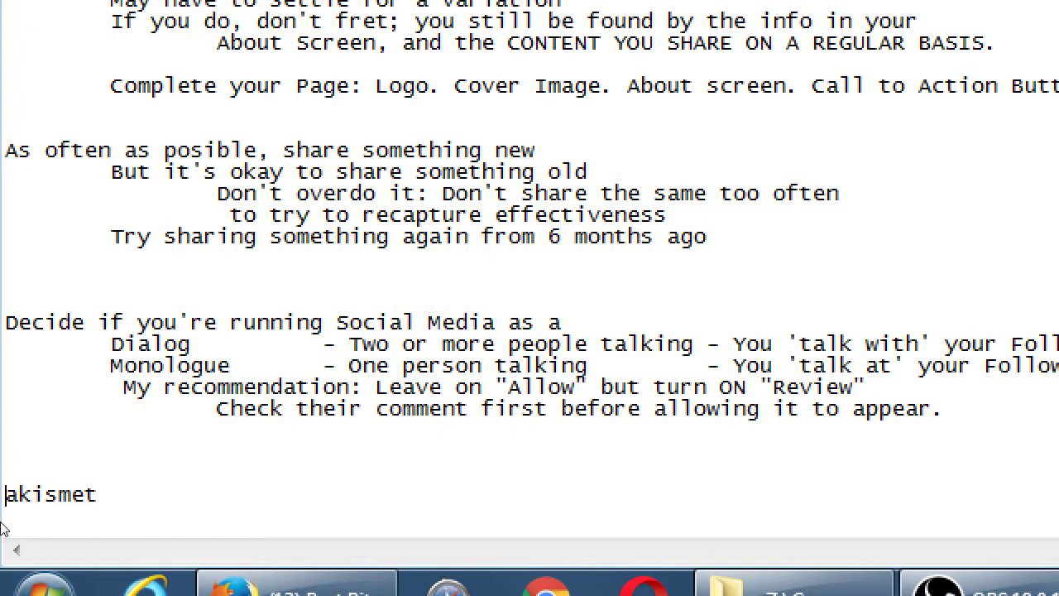
{"action": "key", "text": "Up"}
{"action": "key", "text": "Up"}
{"action": "key", "text": "Up"}
{"action": "key", "text": "Up"}
{"action": "key", "text": "Up"}
{"action": "key", "text": "End"}
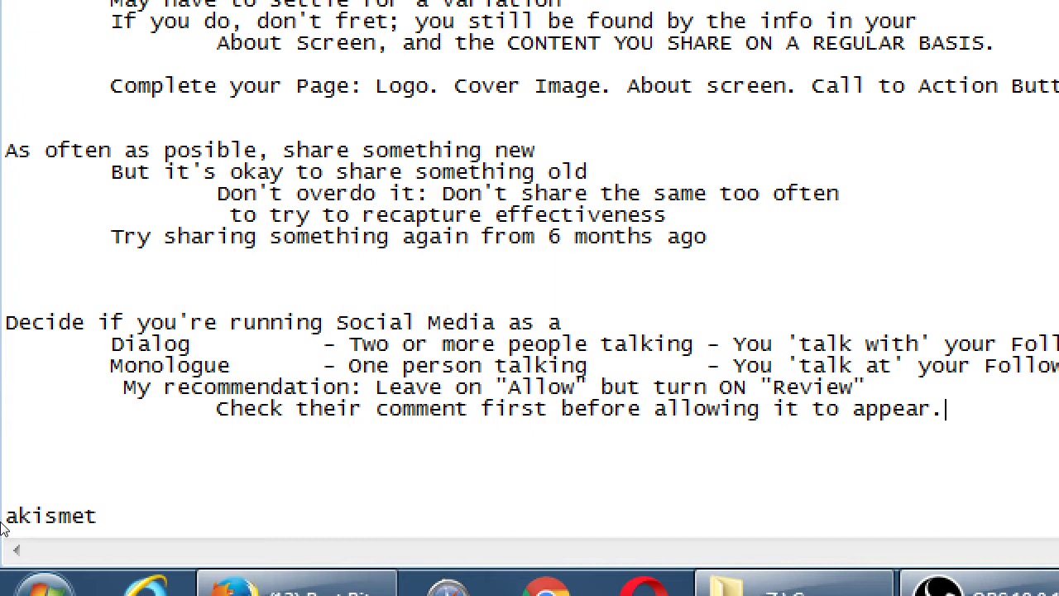
Switch to the Facebook page settings in Firefox and save Visitor Posts with posting, photos and videos, and post review enabled.
{"action": "key", "text": "super+minus"}
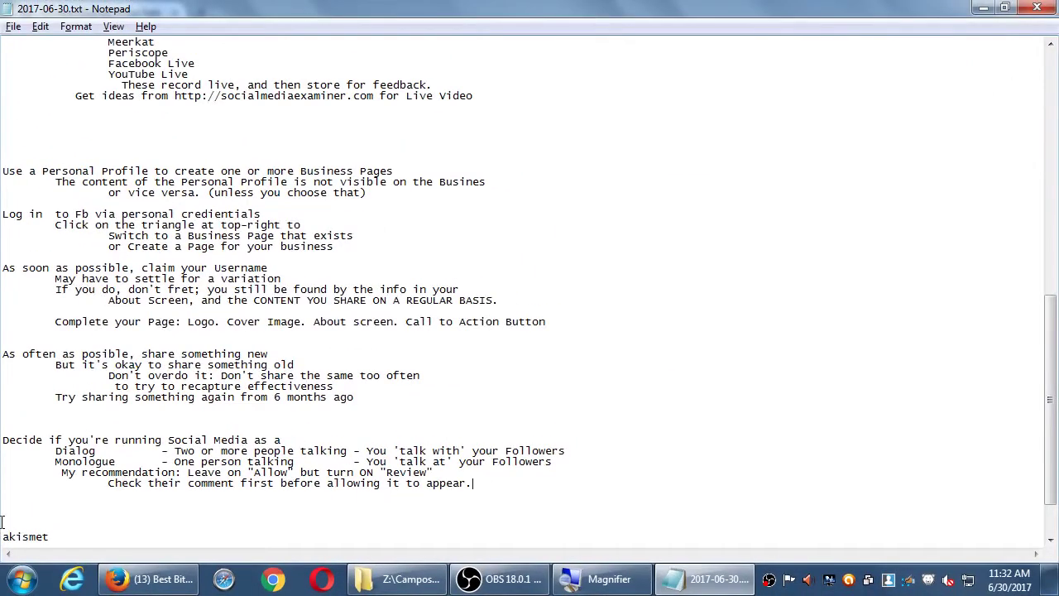
{"action": "left_click", "coordinate": [157, 580]}
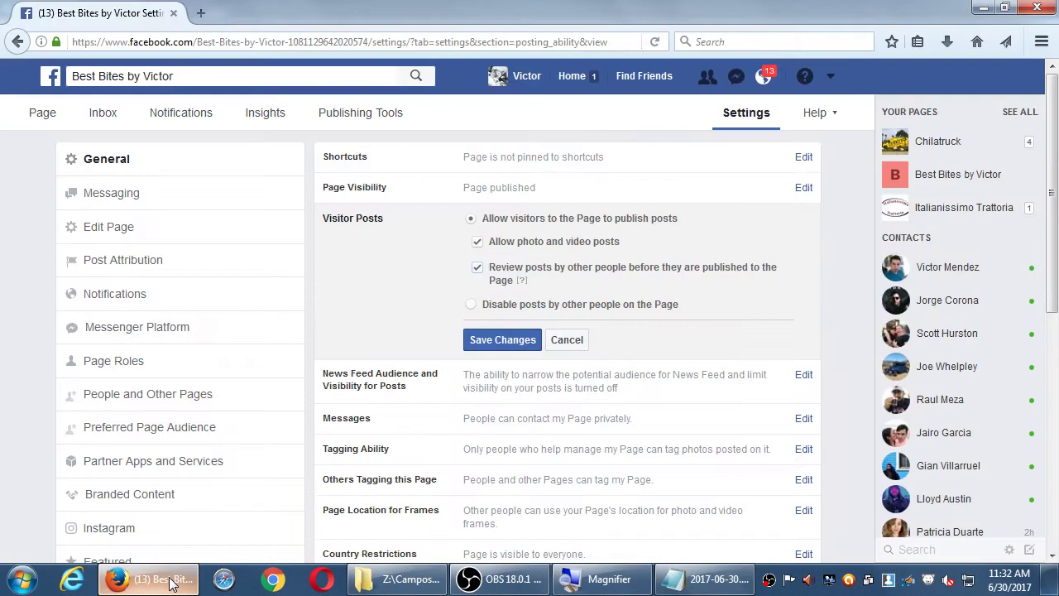
{"action": "key", "text": "super+plus"}
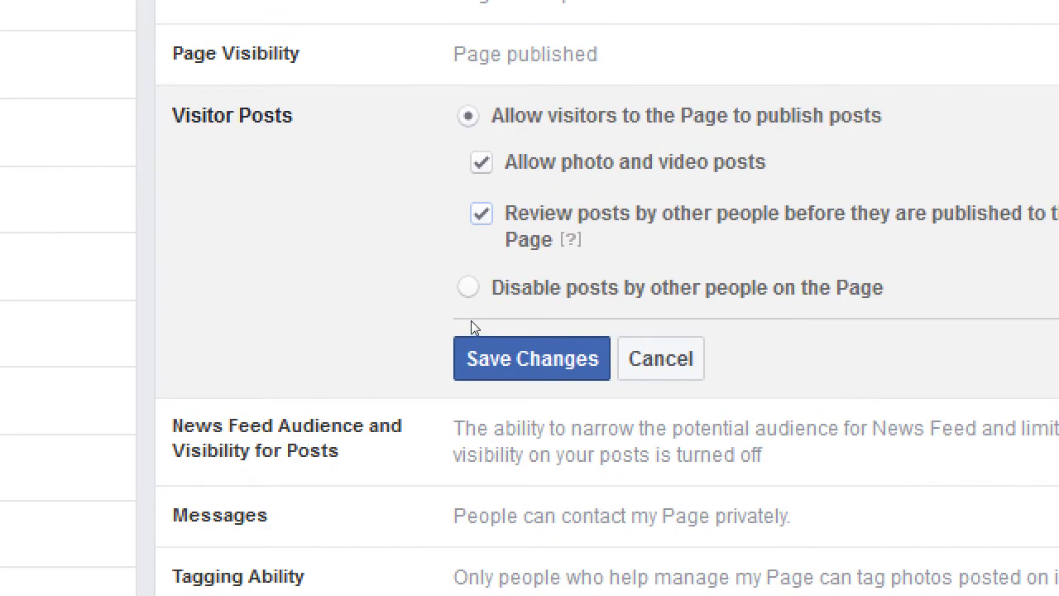
{"action": "left_click", "coordinate": [477, 348]}
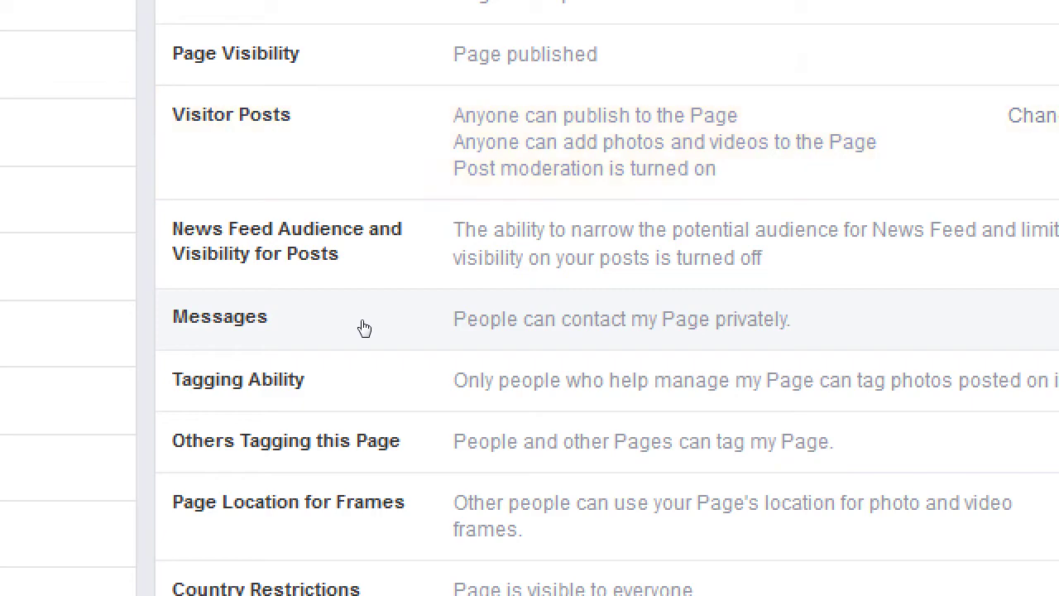
Open the Messages setting to view its private contact option and close it without changes.
{"action": "key", "text": "super+minus"}
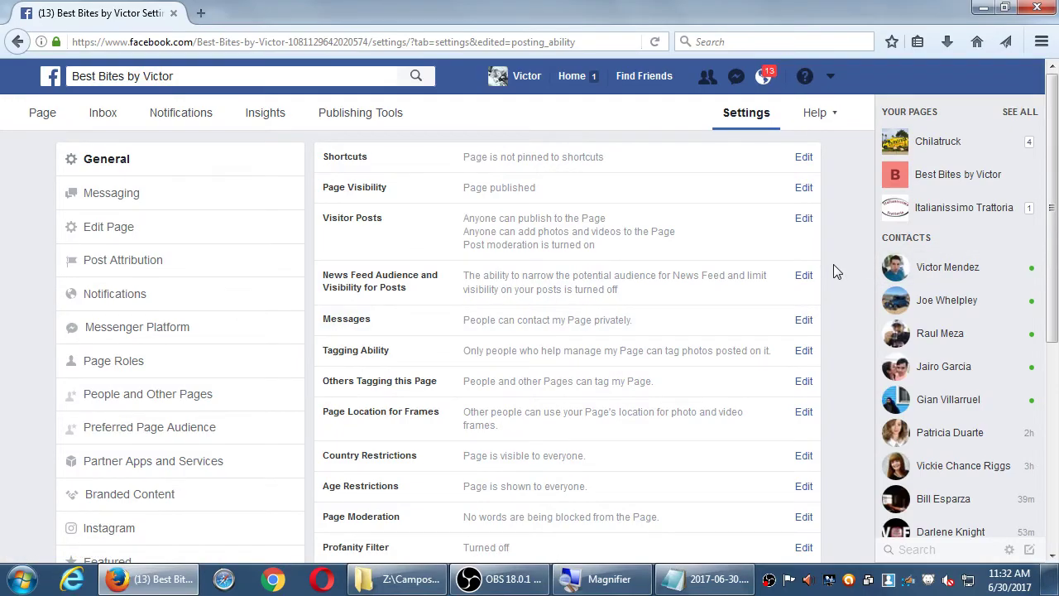
{"action": "left_click", "coordinate": [691, 330]}
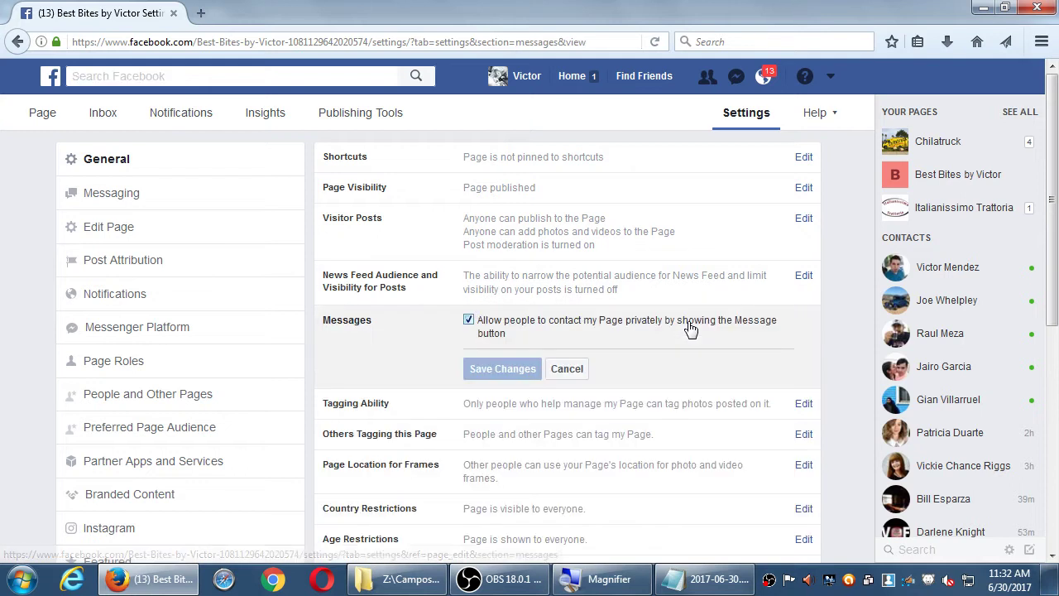
{"action": "left_click", "coordinate": [568, 370]}
Review the remaining General settings, from Tagging Ability through Remove Page and Recommended Actions.
{"action": "key", "text": "super+plus"}
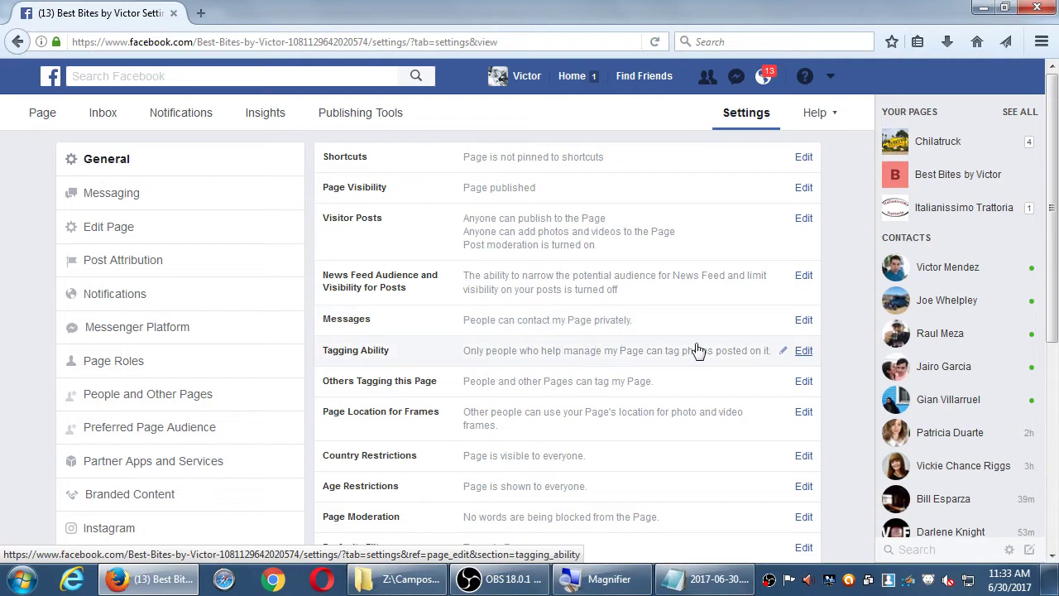
{"action": "scroll", "coordinate": [826, 393], "scroll_direction": "down", "scroll_amount": 2}
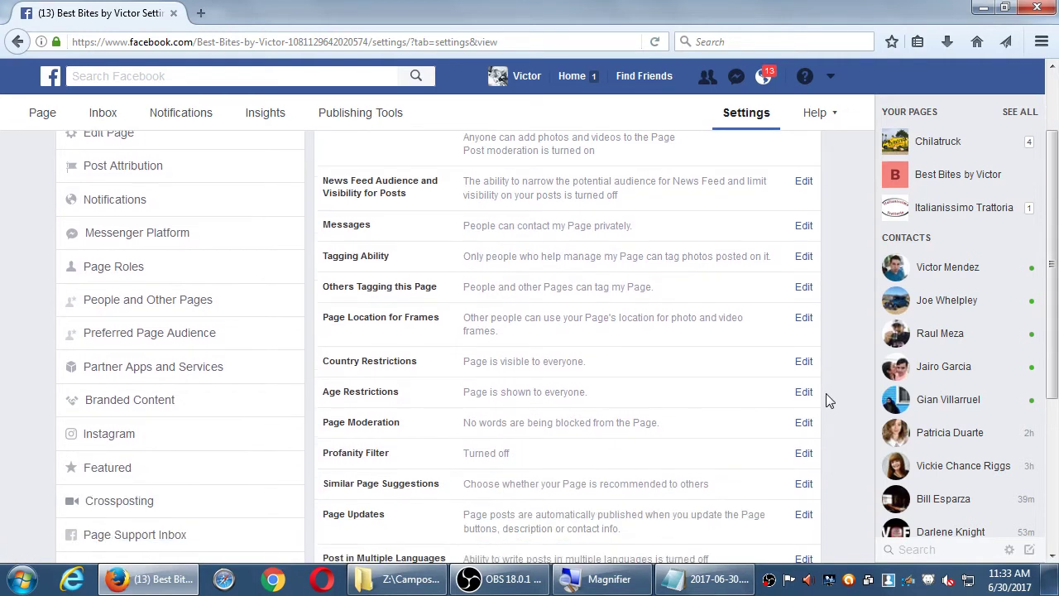
{"action": "scroll", "coordinate": [830, 400], "scroll_direction": "down", "scroll_amount": 1}
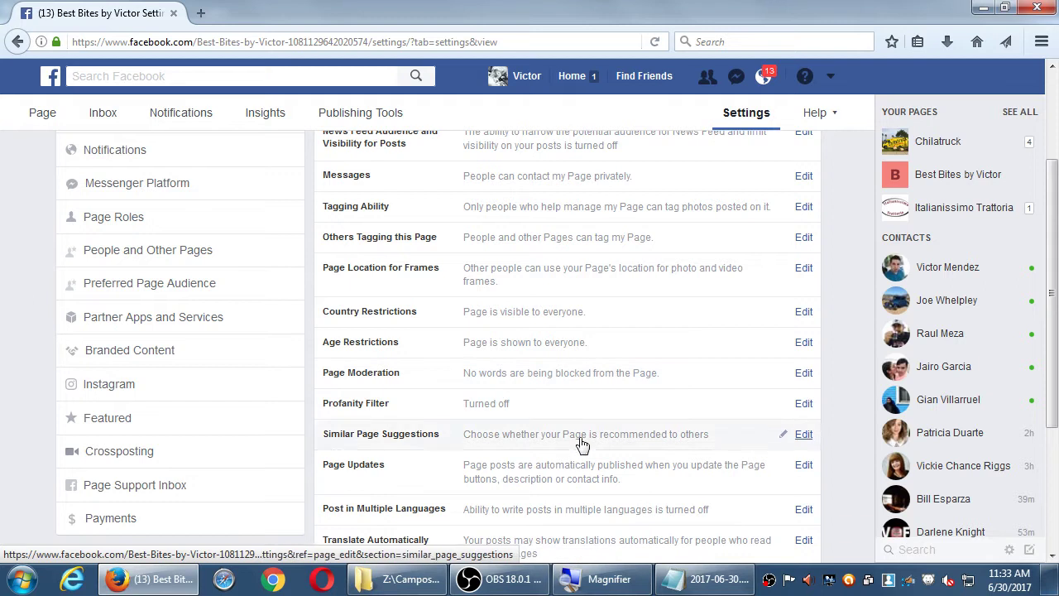
{"action": "scroll", "coordinate": [676, 304], "scroll_direction": "down", "scroll_amount": 4}
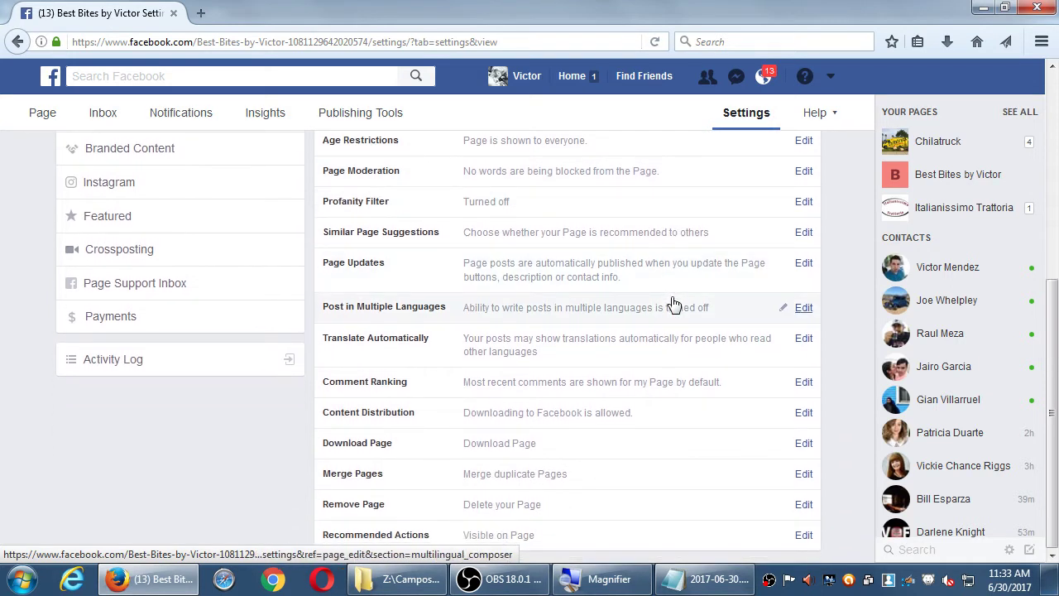
{"action": "scroll", "coordinate": [675, 303], "scroll_direction": "up", "scroll_amount": 7}
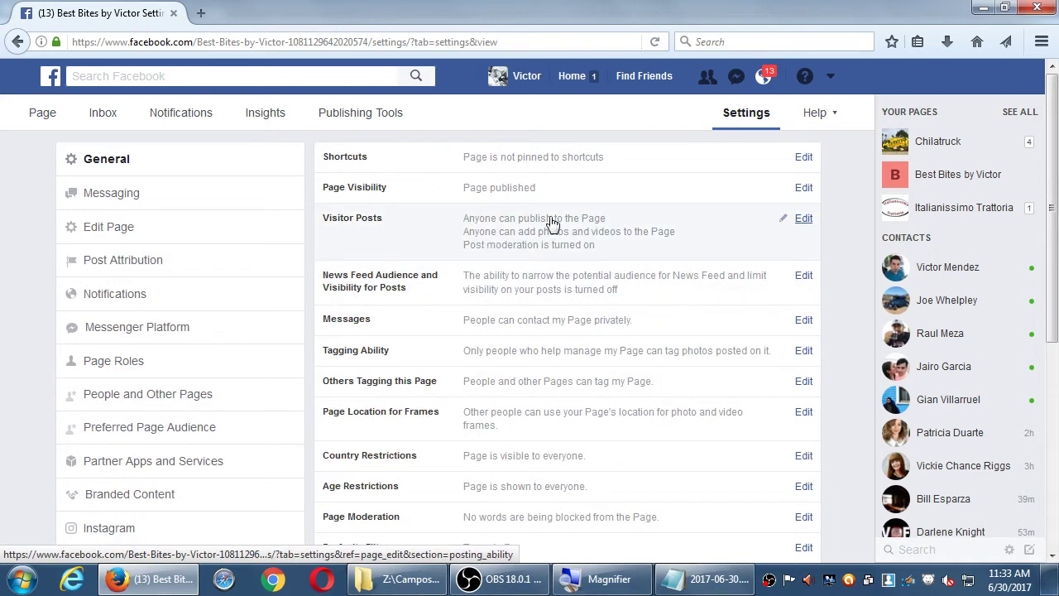
{"action": "scroll", "coordinate": [844, 296], "scroll_direction": "down", "scroll_amount": 7}
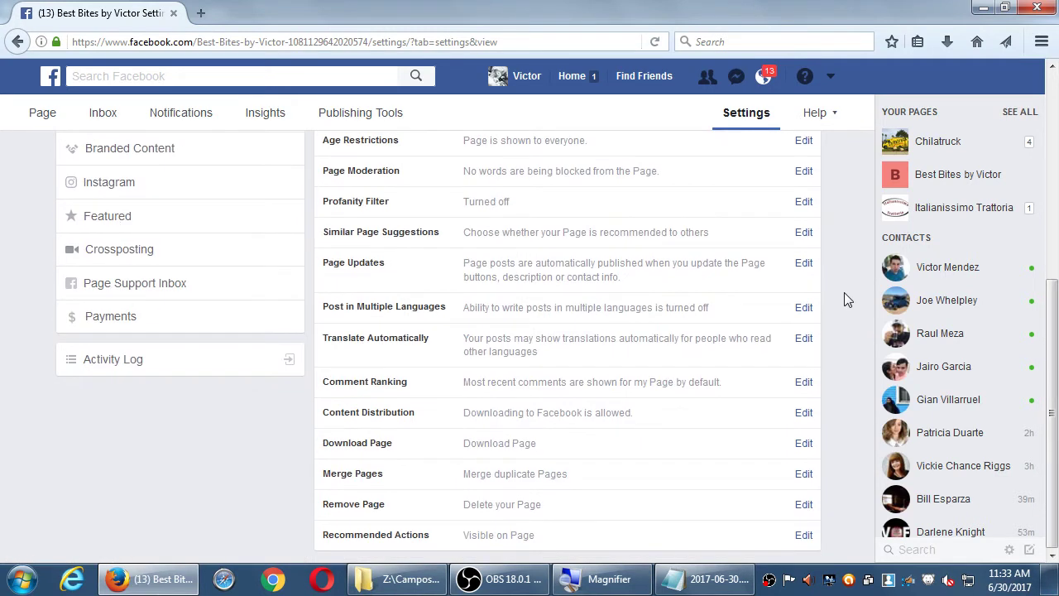
{"action": "key", "text": "super+plus"}
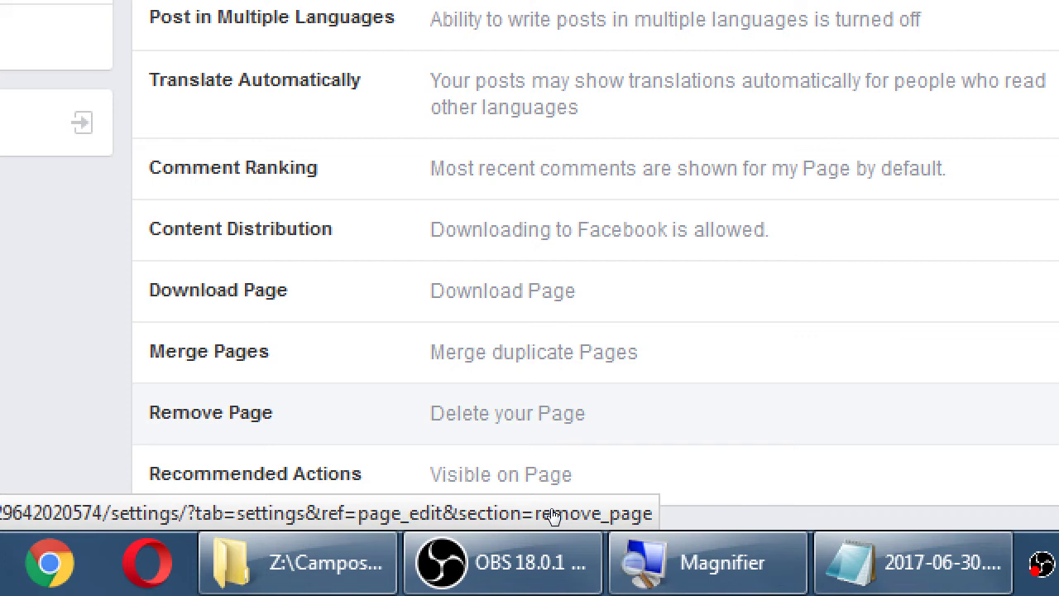
{"action": "scroll", "coordinate": [273, 414], "scroll_direction": "up", "scroll_amount": 4}
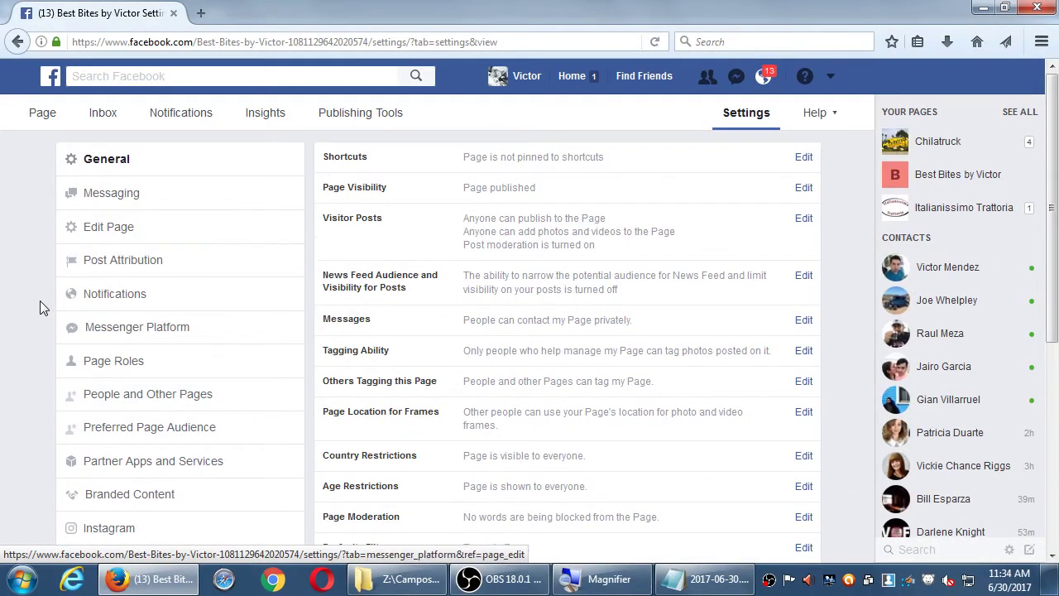
Open Page Roles and examine the new role assignment form and the existing page roles.
{"action": "left_click", "coordinate": [150, 368]}
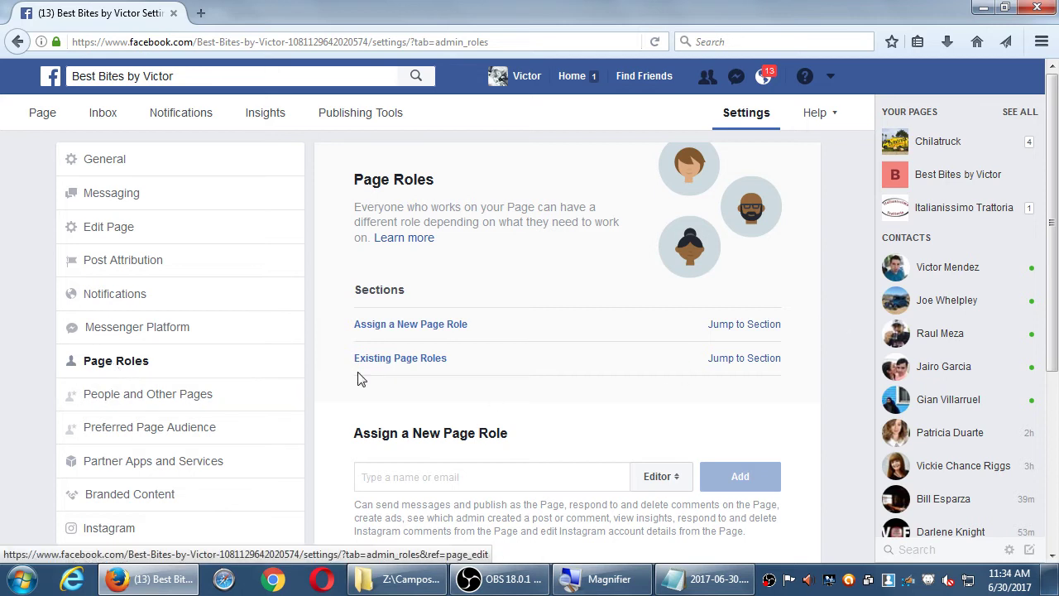
{"action": "scroll", "coordinate": [599, 348], "scroll_direction": "down", "scroll_amount": 3}
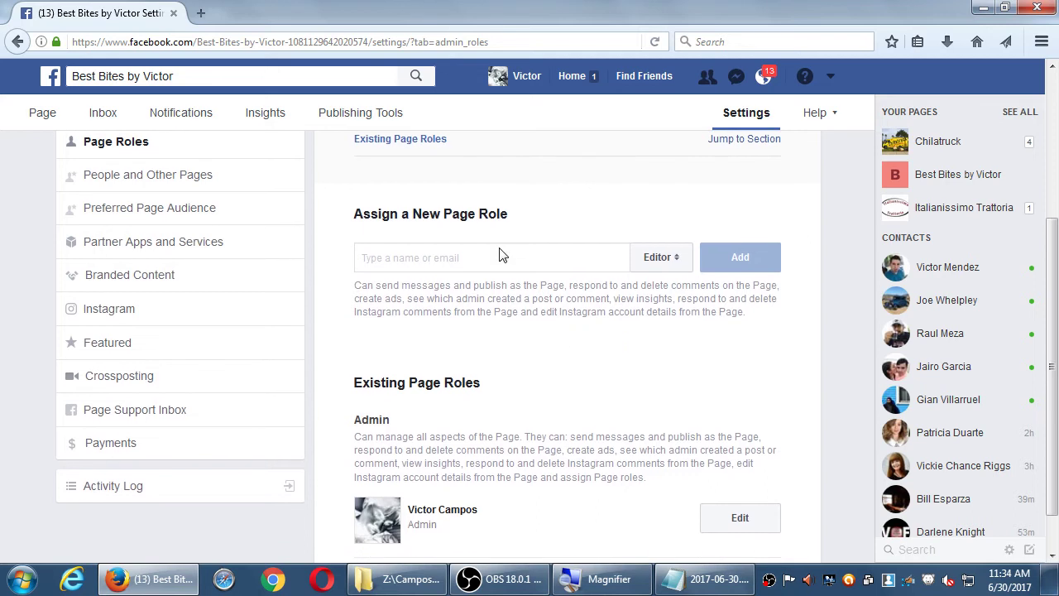
{"action": "scroll", "coordinate": [502, 249], "scroll_direction": "down", "scroll_amount": 1}
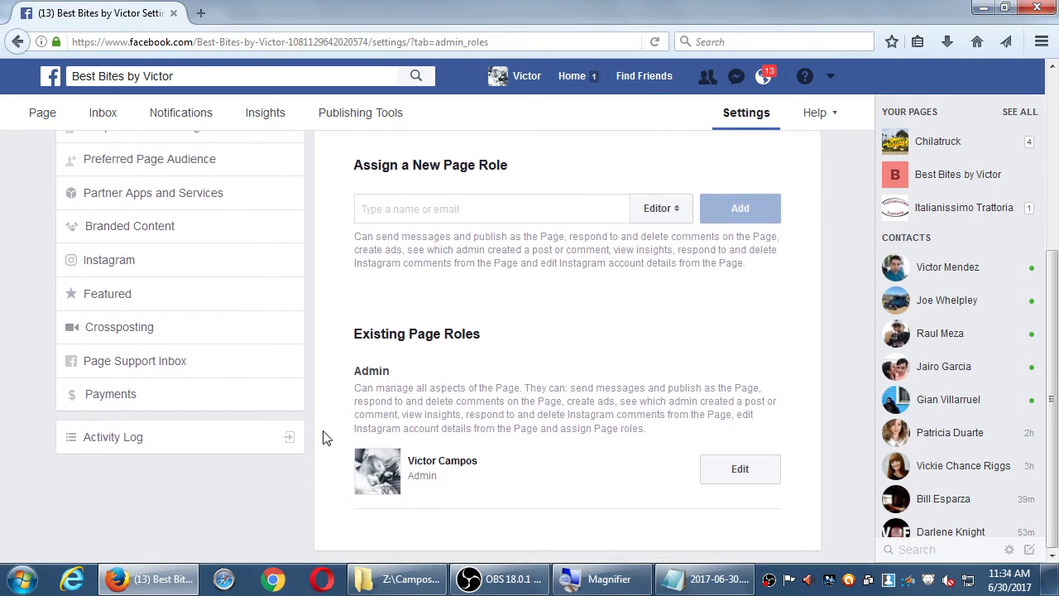
{"action": "scroll", "coordinate": [439, 397], "scroll_direction": "up", "scroll_amount": 1}
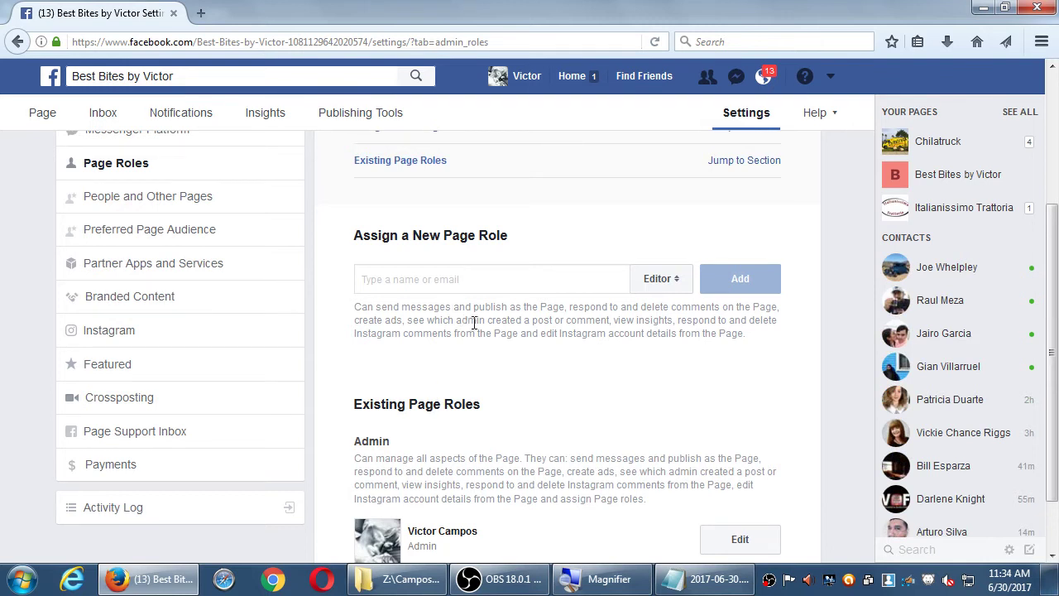
Search for a person by first name under Assign a New Page Role, browse the suggestions, and dismiss them without choosing anyone.
{"action": "left_click", "coordinate": [445, 277]}
{"action": "type", "text": "patri"}
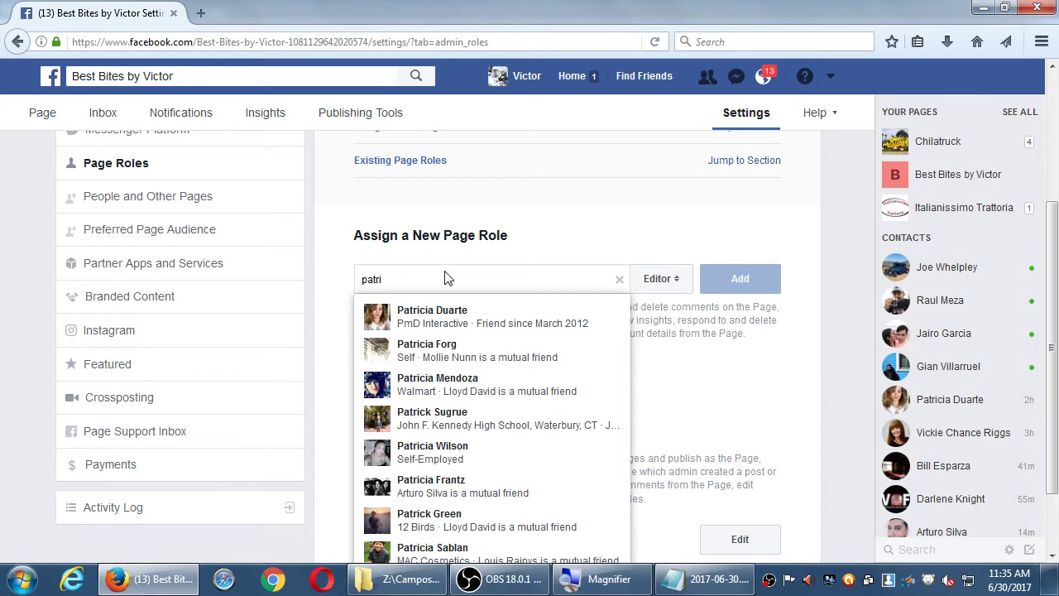
{"action": "type", "text": "c"}
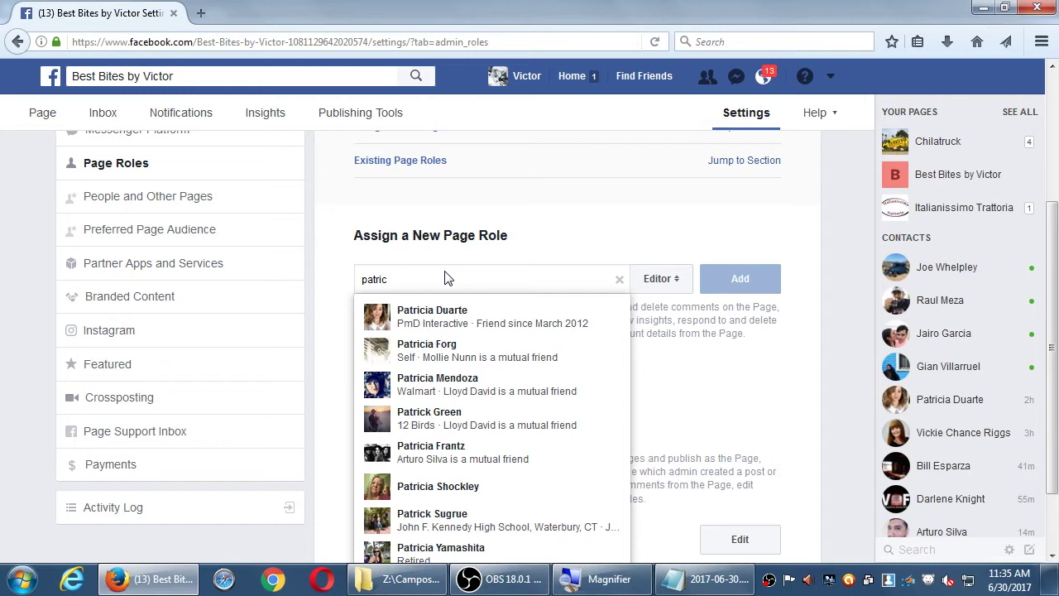
{"action": "type", "text": "ia"}
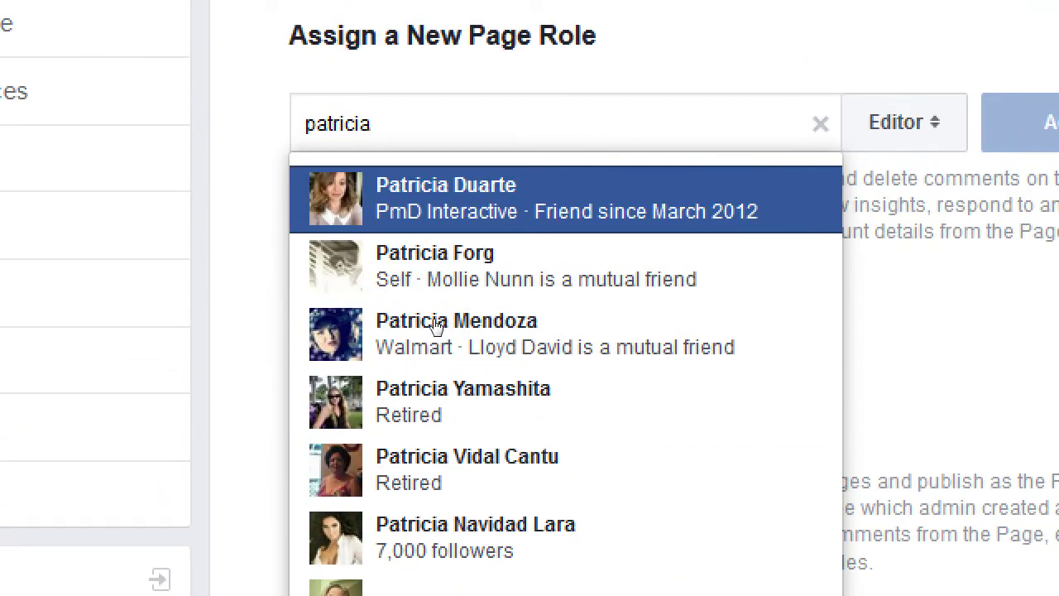
{"action": "key", "text": "Down"}
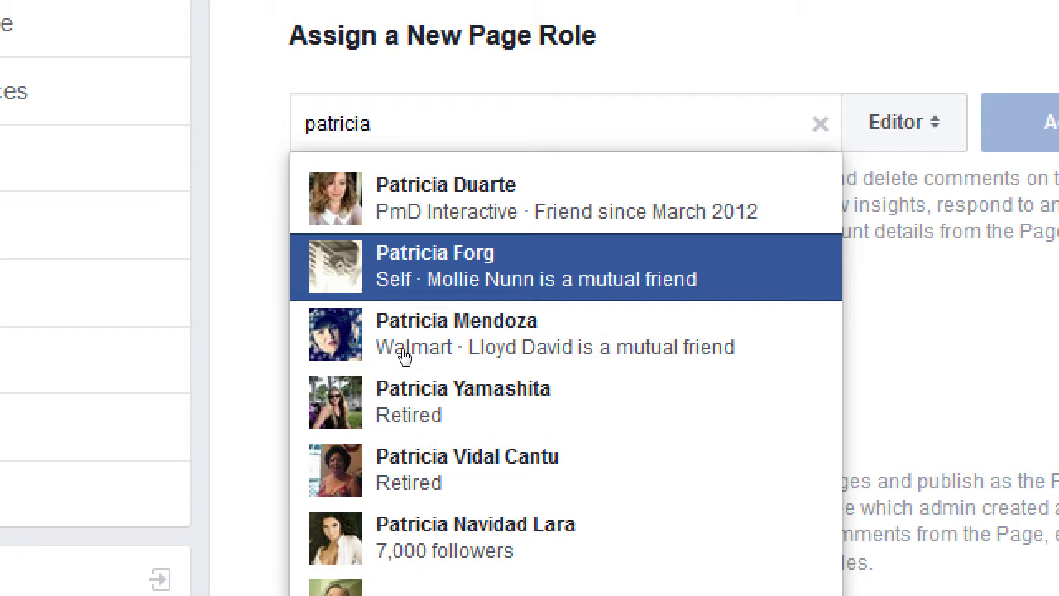
{"action": "key", "text": "Down"}
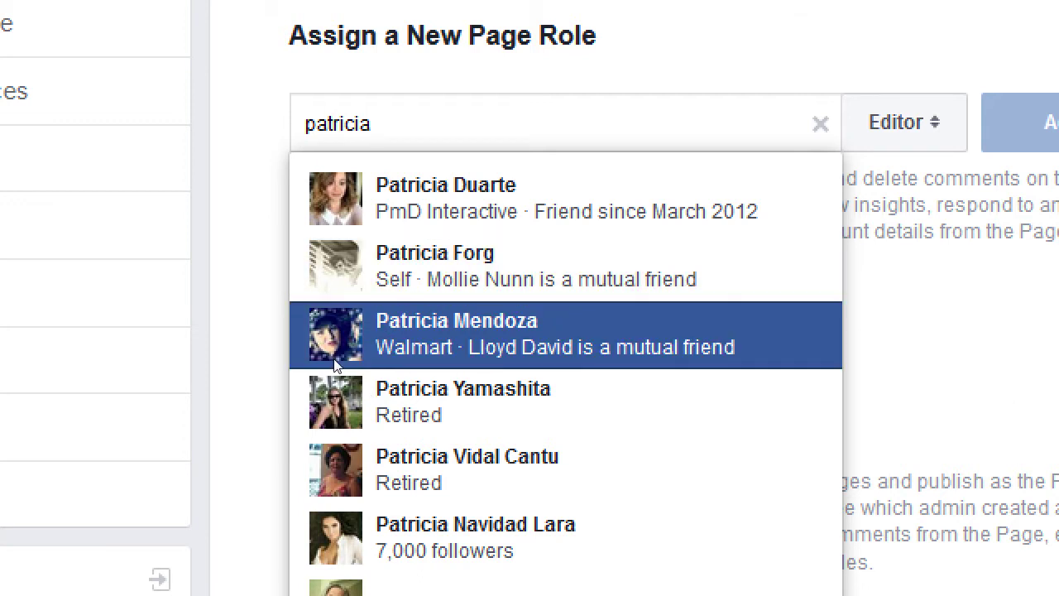
{"action": "key", "text": "Escape"}
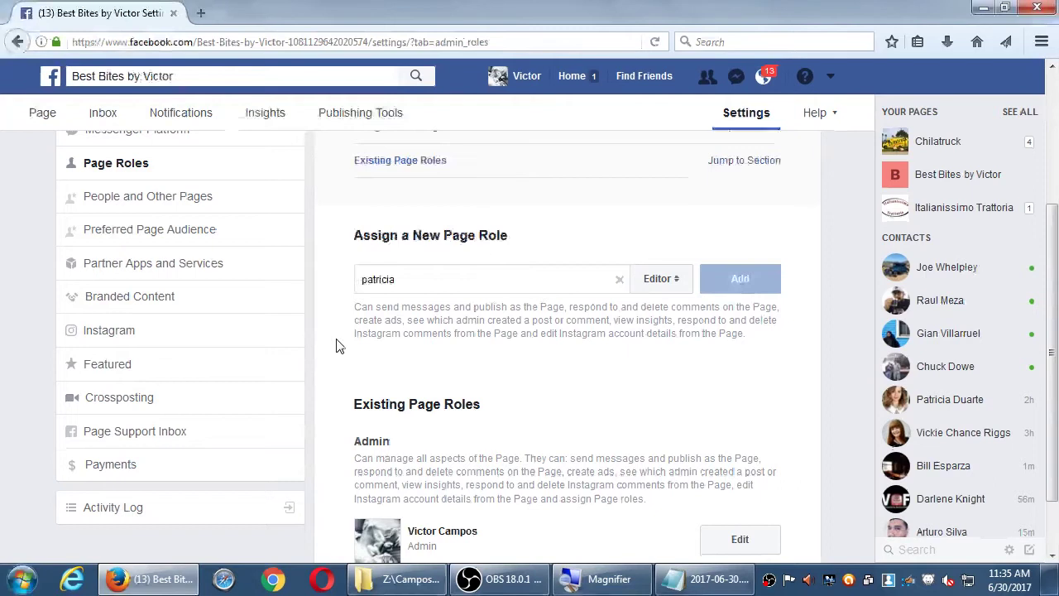
Set the role for the new page role assignment to Admin.
{"action": "left_click", "coordinate": [674, 281]}
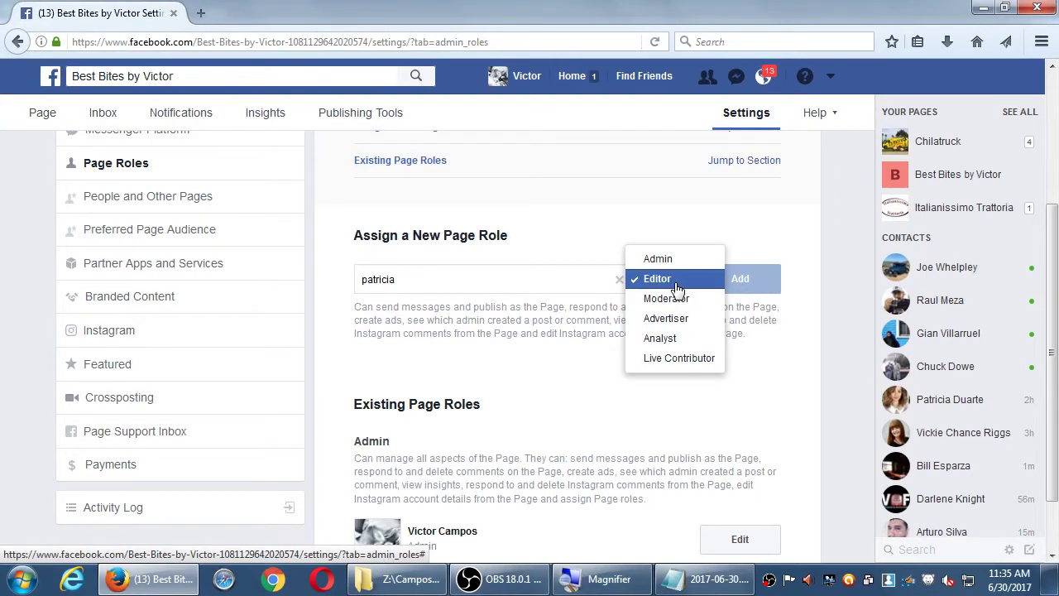
{"action": "left_click", "coordinate": [675, 260]}
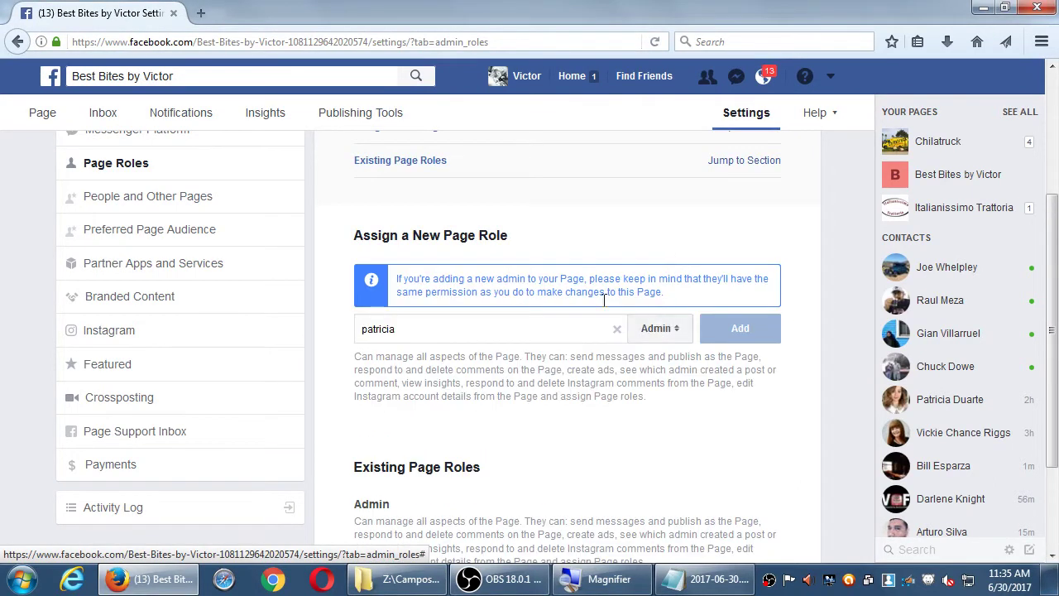
Compare the permission descriptions of the Moderator, Advertiser and Editor roles in the new page role assignment.
{"action": "left_click", "coordinate": [654, 328]}
{"action": "left_click", "coordinate": [654, 368]}
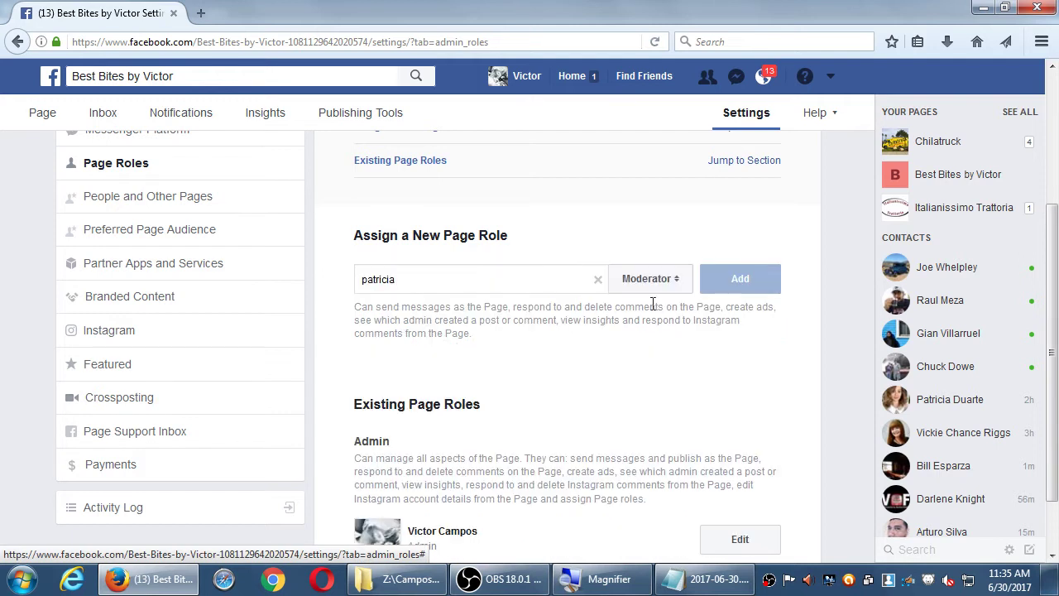
{"action": "left_click", "coordinate": [651, 286]}
{"action": "left_click", "coordinate": [659, 303]}
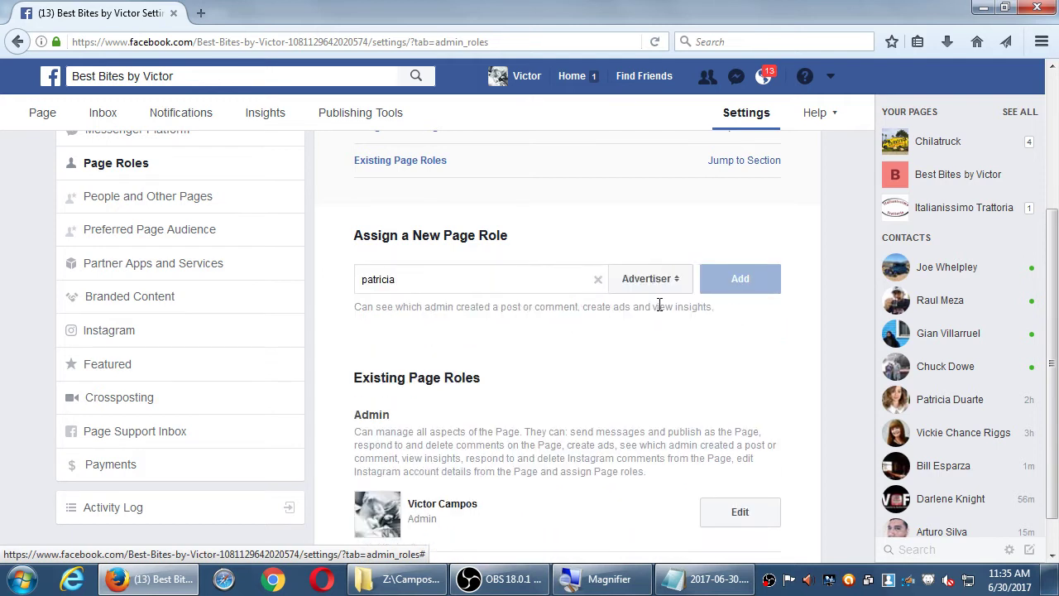
{"action": "left_click", "coordinate": [653, 285]}
{"action": "left_click", "coordinate": [642, 239]}
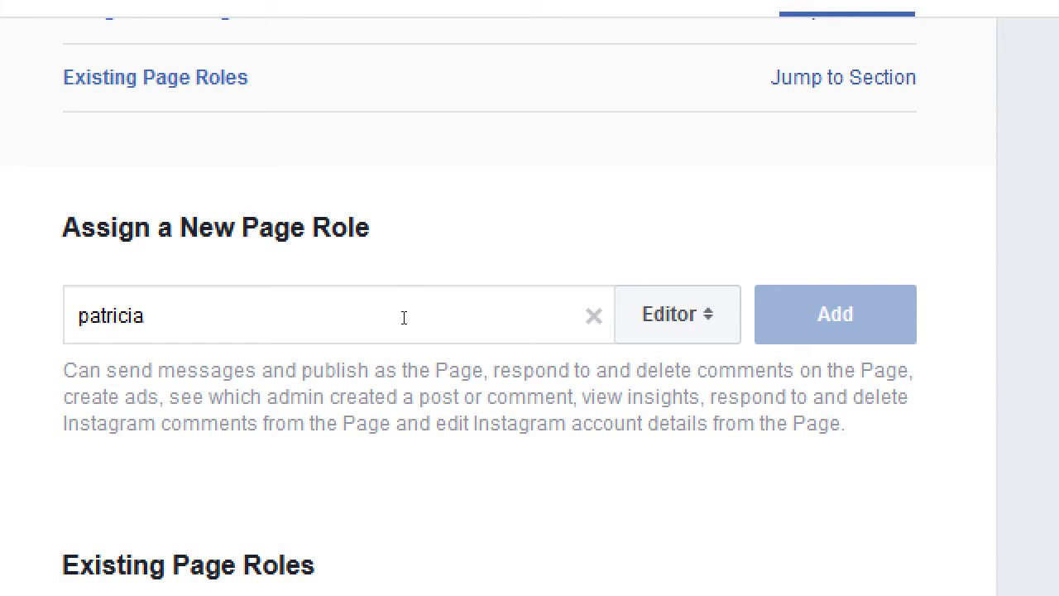
Switch the new page role to Admin to read its permissions, and return it to Editor.
{"action": "left_click", "coordinate": [677, 289]}
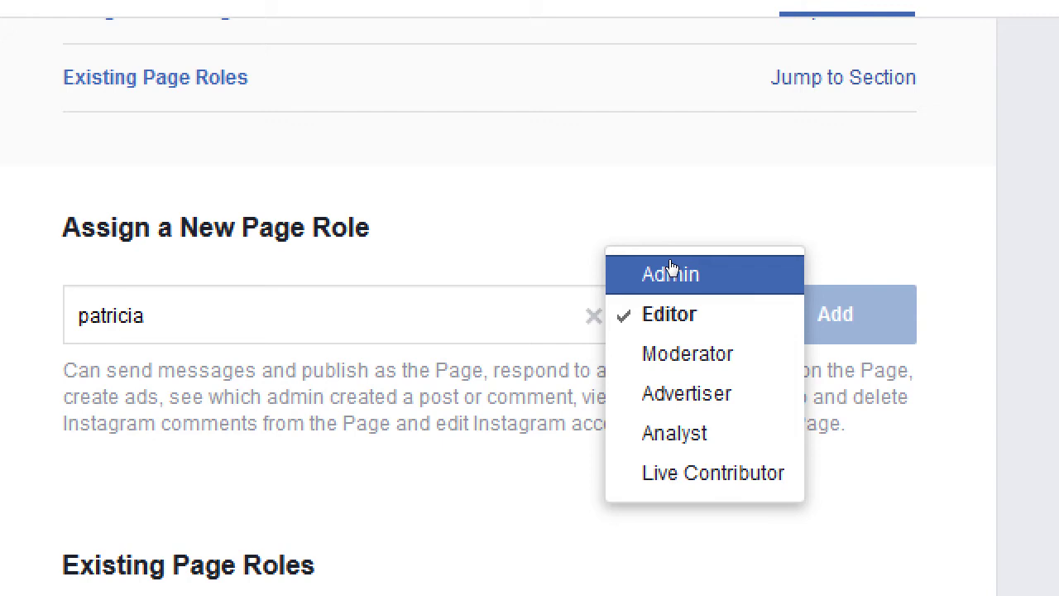
{"action": "left_click", "coordinate": [672, 273]}
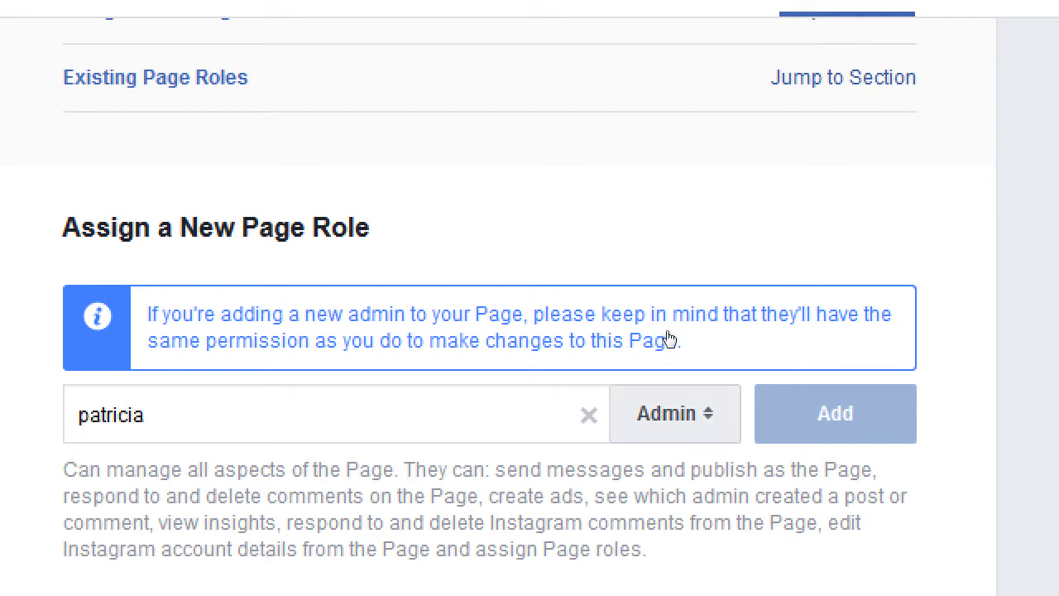
{"action": "left_click", "coordinate": [670, 413]}
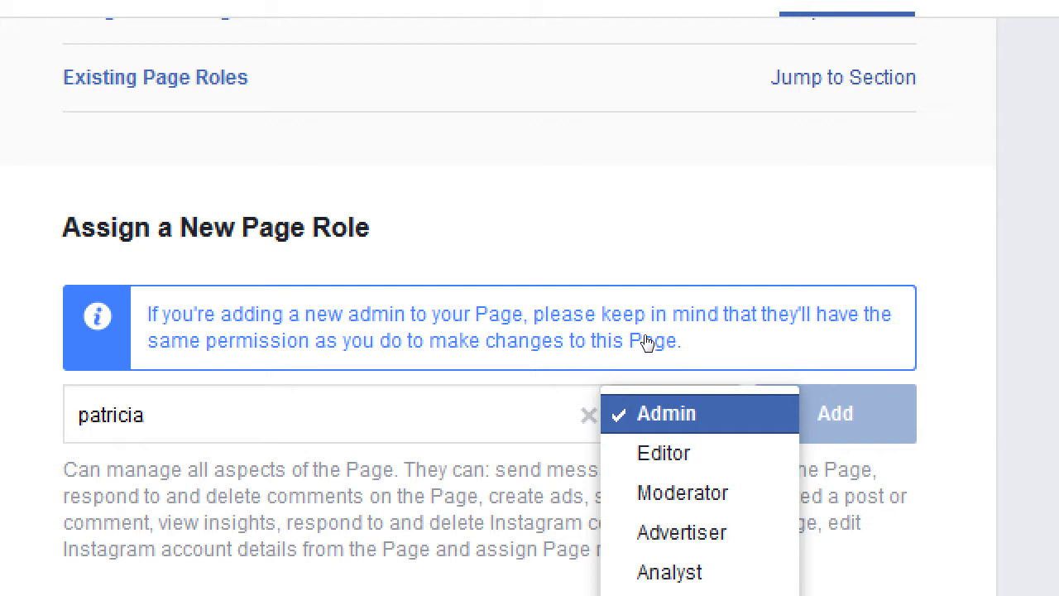
{"action": "left_click", "coordinate": [664, 353]}
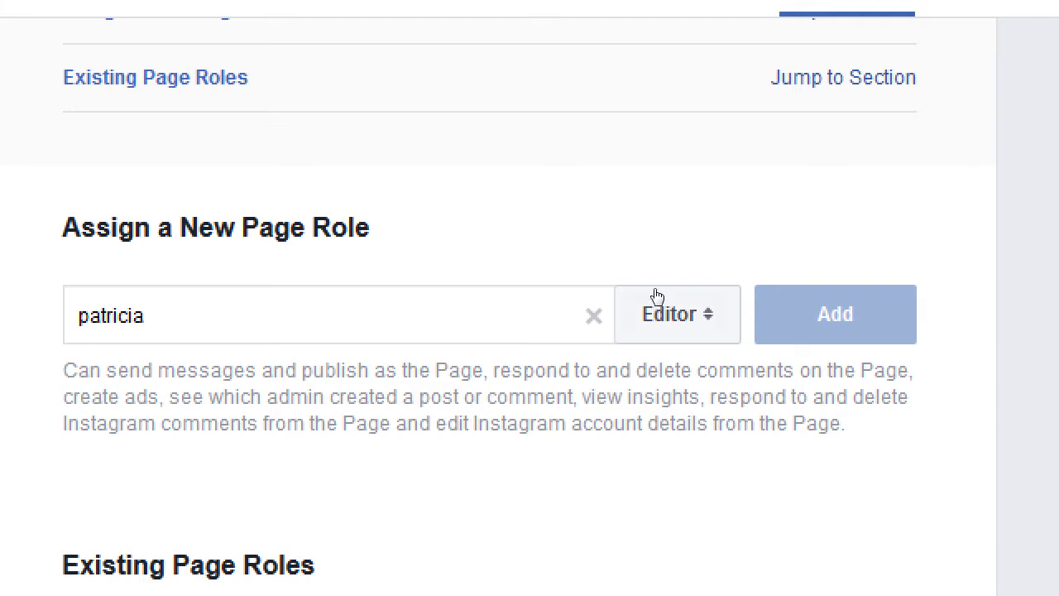
Select the Live Contributor and Analyst roles in turn to compare what each one is allowed to do.
{"action": "left_click", "coordinate": [652, 300]}
{"action": "key", "text": "Up"}
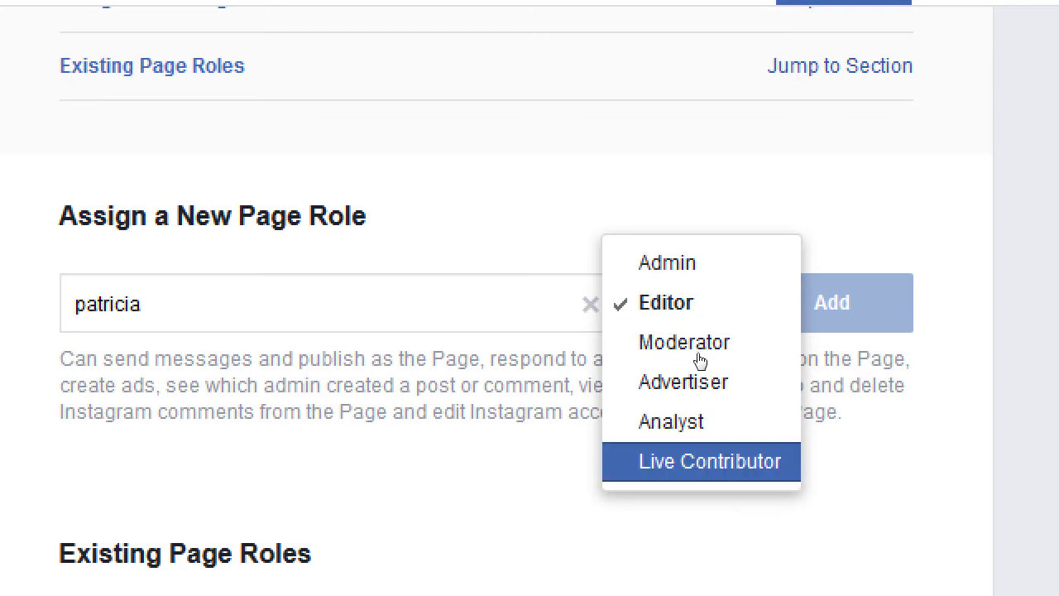
{"action": "key", "text": "Up"}
{"action": "key", "text": "Down"}
{"action": "key", "text": "Return"}
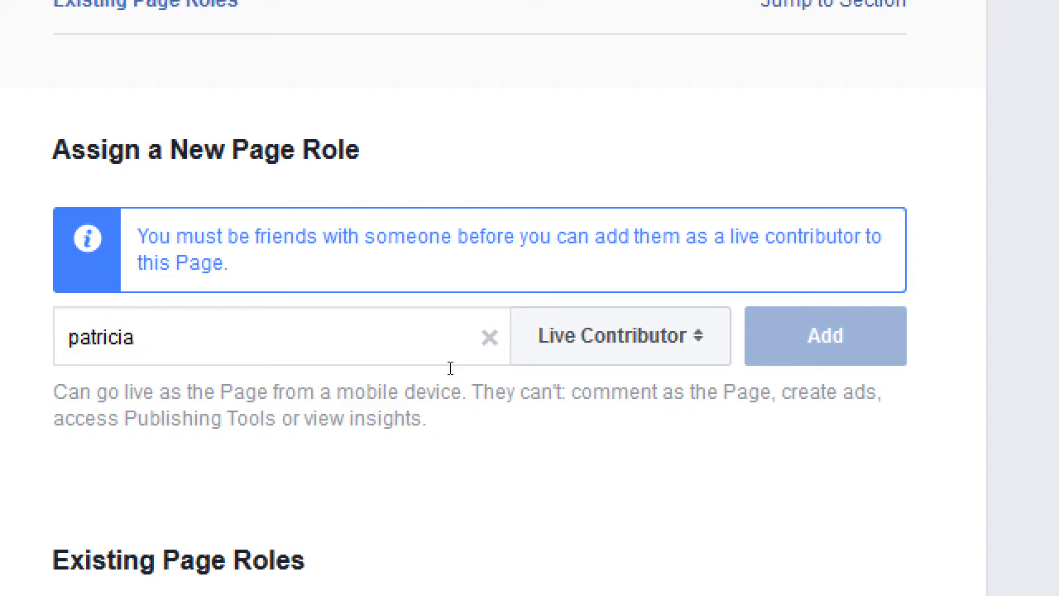
{"action": "left_click", "coordinate": [653, 338]}
{"action": "left_click", "coordinate": [639, 303]}
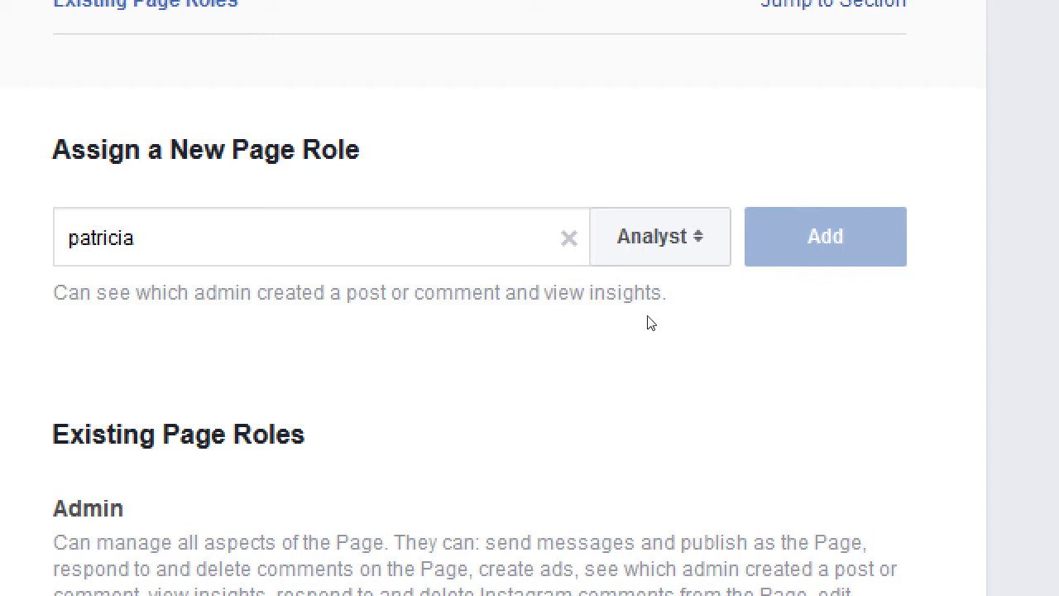
Set the role for the new page role assignment back to Editor.
{"action": "left_click", "coordinate": [661, 252]}
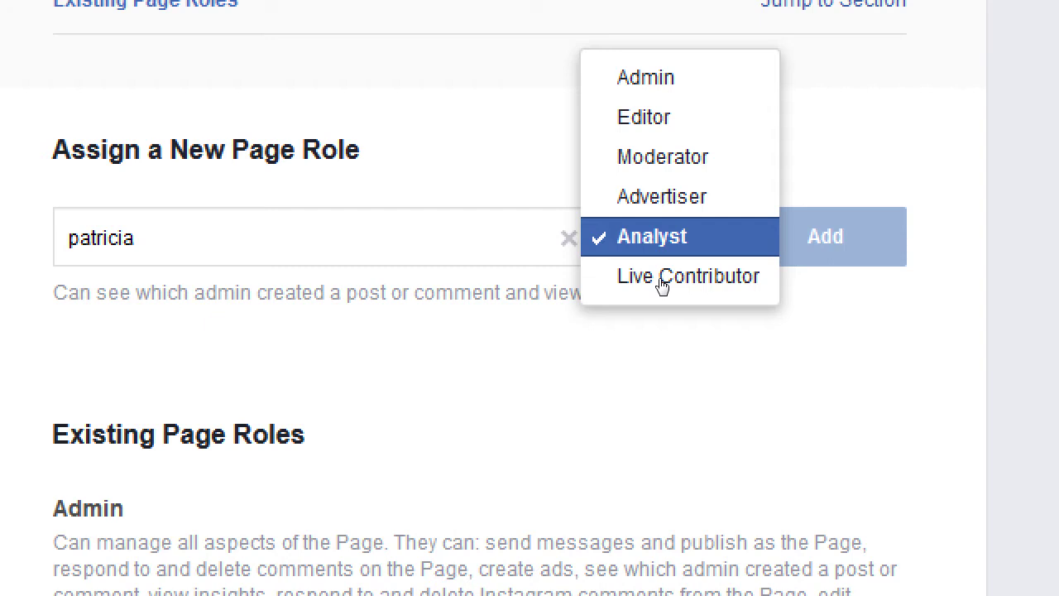
{"action": "key", "text": "Up"}
{"action": "key", "text": "Up"}
{"action": "key", "text": "Up"}
{"action": "key", "text": "Return"}
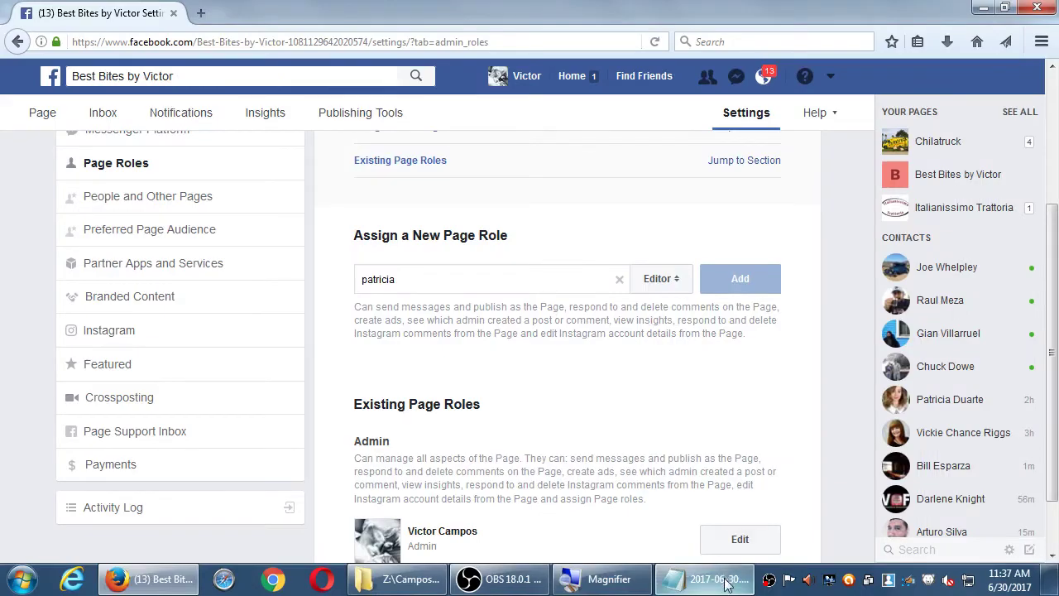
Switch to the Notepad notes and add the heading "Notes on Adding Roles" below the comment review recommendation.
{"action": "left_click", "coordinate": [727, 579]}
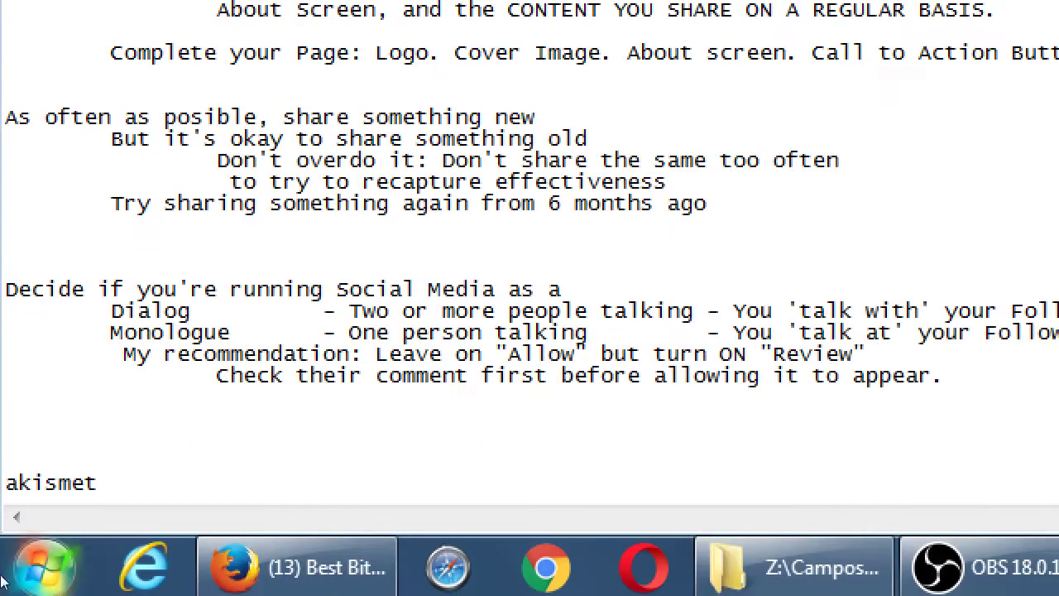
{"action": "key", "text": "Down"}
{"action": "key", "text": "Down"}
{"action": "type", "text": "No"}
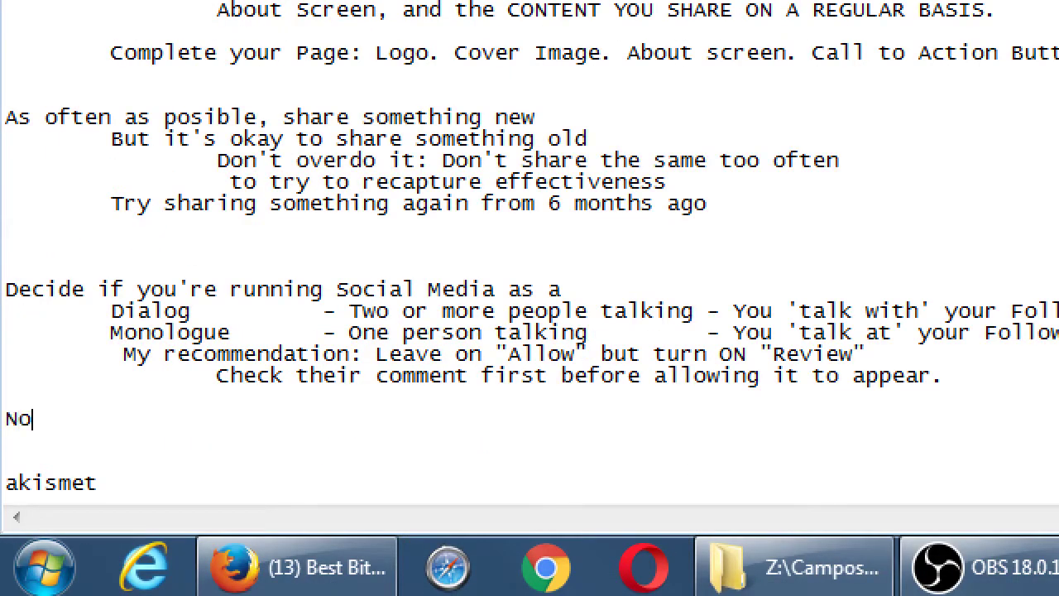
{"action": "type", "text": "tes on Adding Roles"}
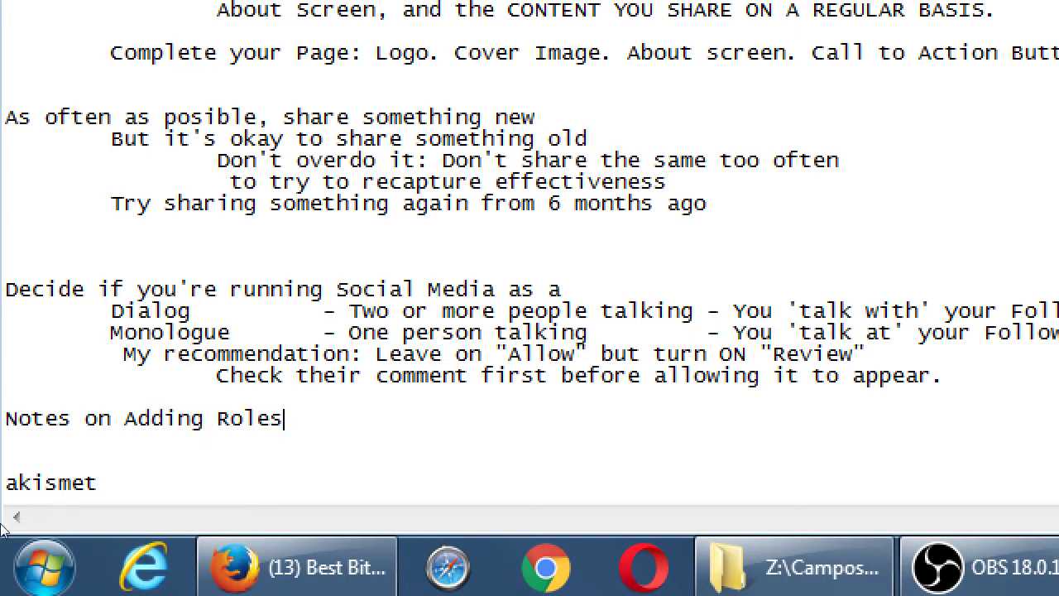
Add an indented note under the roles heading reading "Avoid giving other people Admin access UNLESS YOU TRUST THEM".
{"action": "key", "text": "Return"}
{"action": "key", "text": "Tab"}
{"action": "type", "text": "Avoid"}
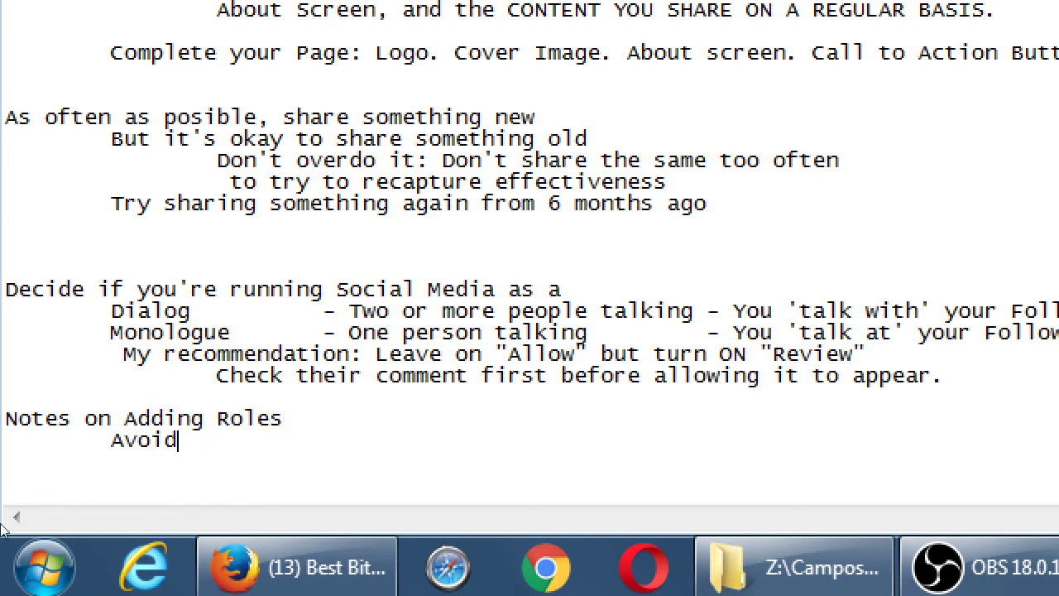
{"action": "type", "text": " giving other p"}
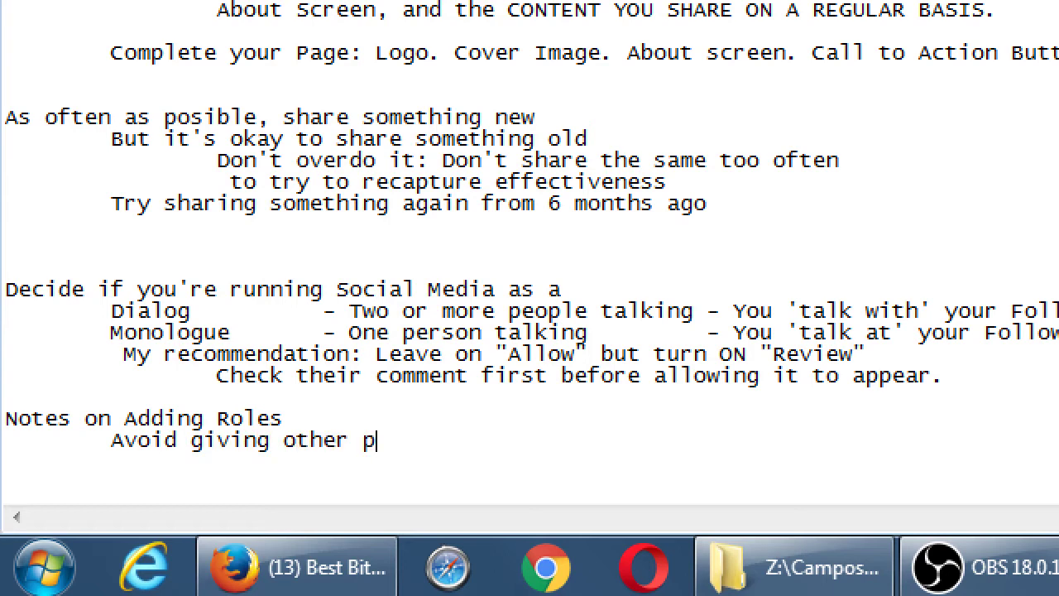
{"action": "type", "text": "eople Admin r"}
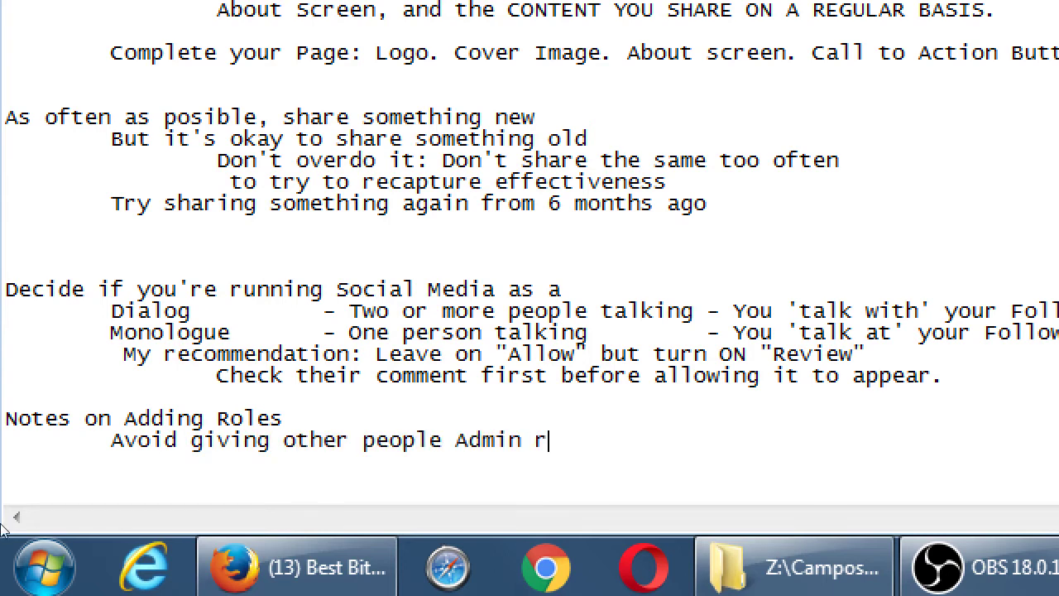
{"action": "key", "text": "shift+Home"}
{"action": "key", "text": "BackSpace"}
{"action": "key", "text": "ctrl+z"}
{"action": "type", "text": "access UNLESS YOU TRUT THE"}
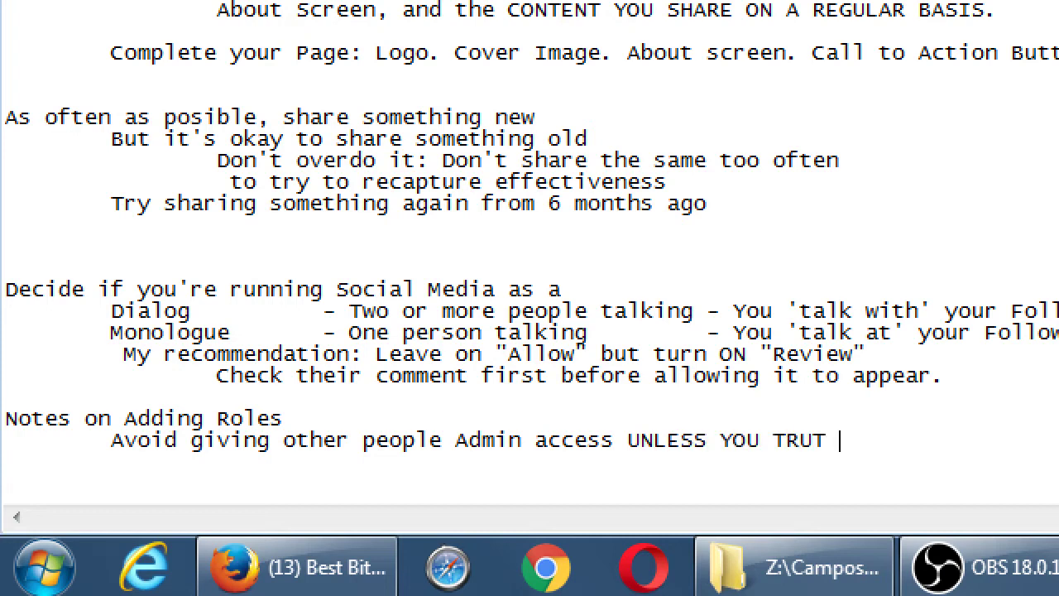
{"action": "key", "text": "BackSpace"}
{"action": "key", "text": "BackSpace"}
{"action": "key", "text": "BackSpace"}
{"action": "key", "text": "BackSpace"}
{"action": "key", "text": "BackSpace"}
{"action": "type", "text": "ST THEM"}
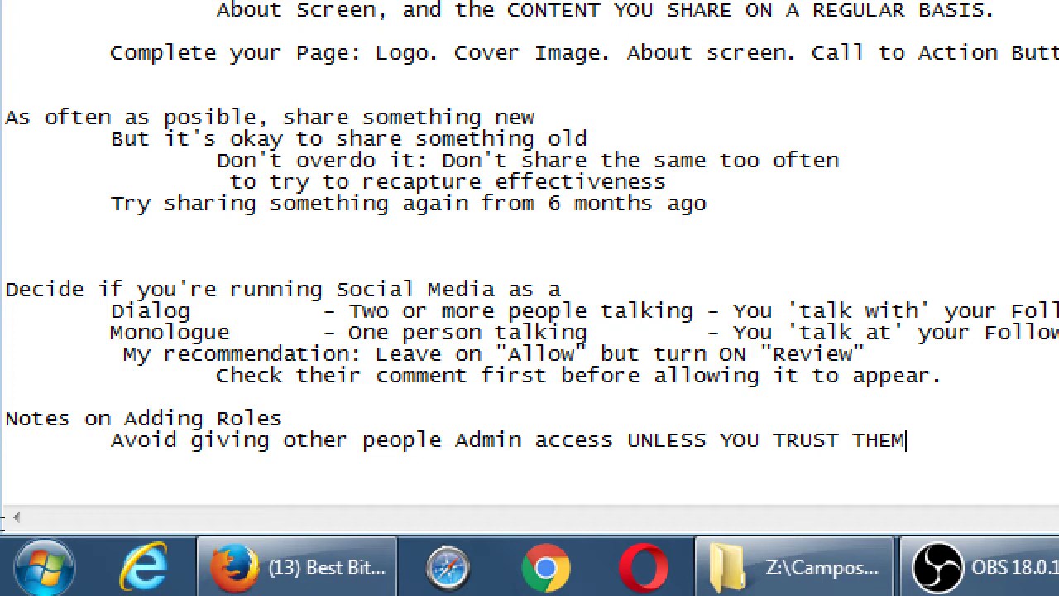
{"action": "key", "text": "Return"}
Switch back to Facebook and review the list of available page roles without changing the selection.
{"action": "key", "text": "alt+Tab"}
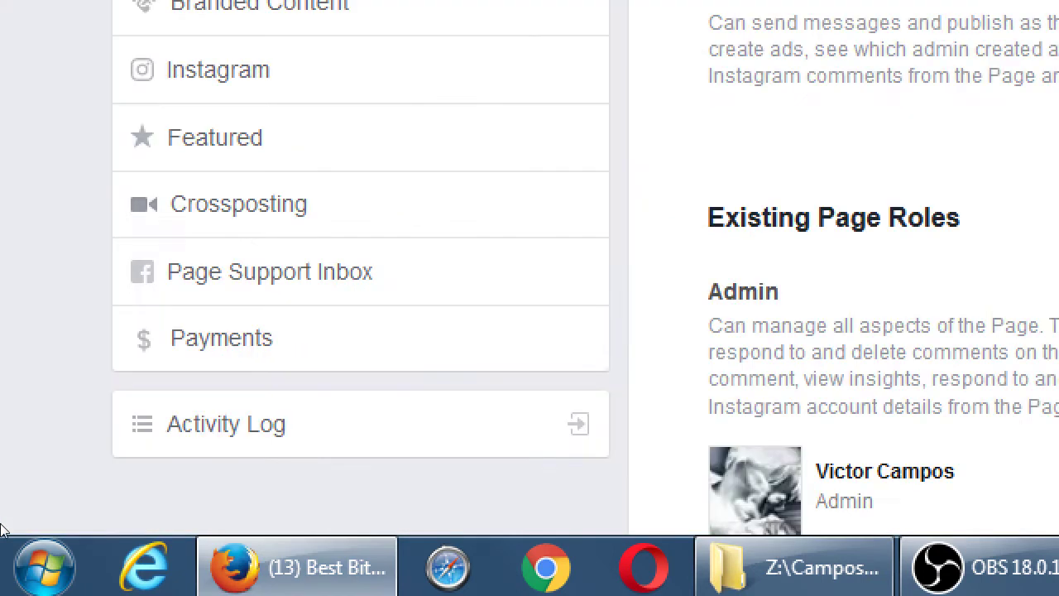
{"action": "key", "text": "alt+Down"}
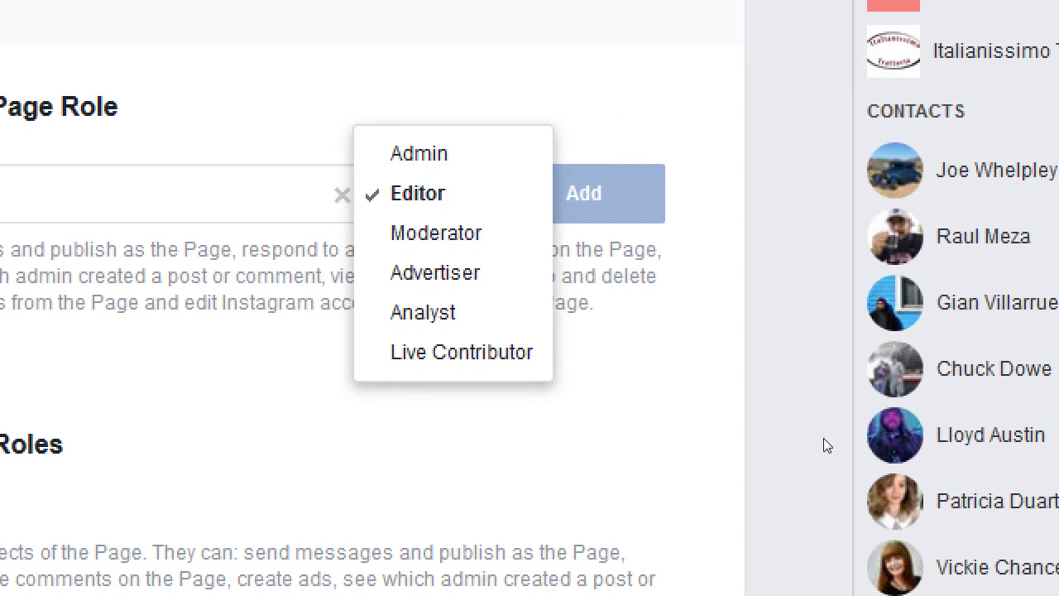
{"action": "left_click", "coordinate": [783, 395]}
In the Notepad notes, add an indented line below the Admin advice reading "Editor access should work for most people".
{"action": "key", "text": "alt+Tab"}
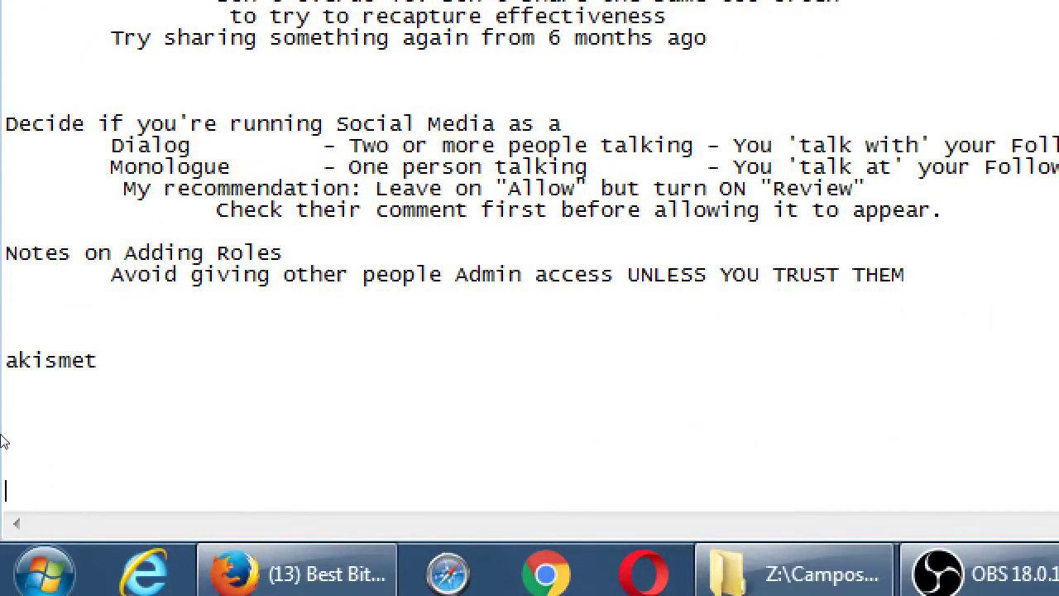
{"action": "key", "text": "Up"}
{"action": "key", "text": "Up"}
{"action": "key", "text": "Up"}
{"action": "key", "text": "Up"}
{"action": "key", "text": "Up"}
{"action": "key", "text": "Up"}
{"action": "key", "text": "Up"}
{"action": "key", "text": "Up"}
{"action": "key", "text": "Up"}
{"action": "key", "text": "Tab"}
{"action": "type", "text": "Editor role"}
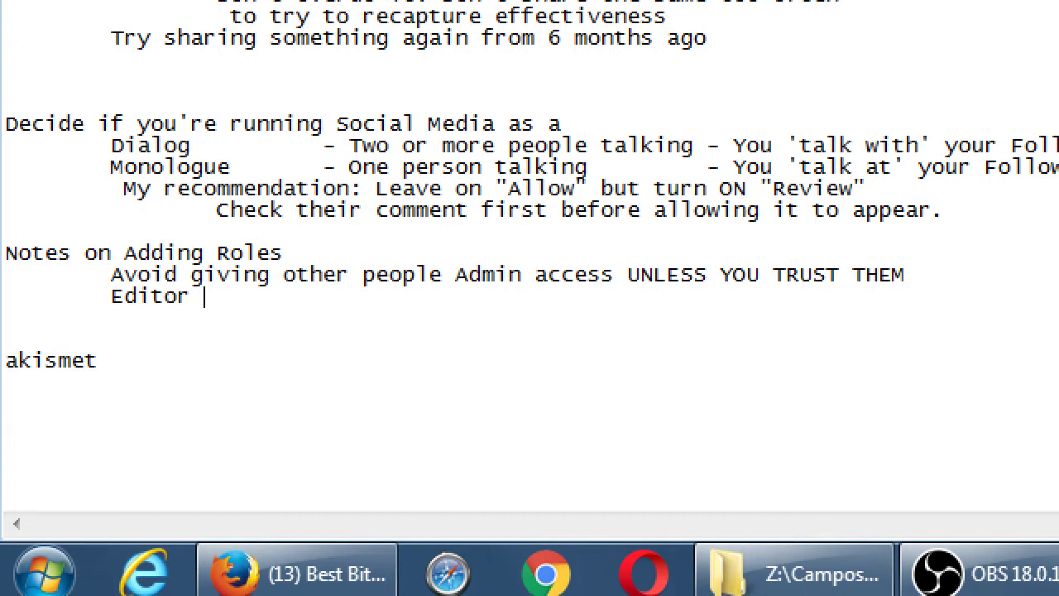
{"action": "key", "text": "BackSpace"}
{"action": "key", "text": "BackSpace"}
{"action": "key", "text": "BackSpace"}
{"action": "key", "text": "BackSpace"}
{"action": "type", "text": "access shoul w"}
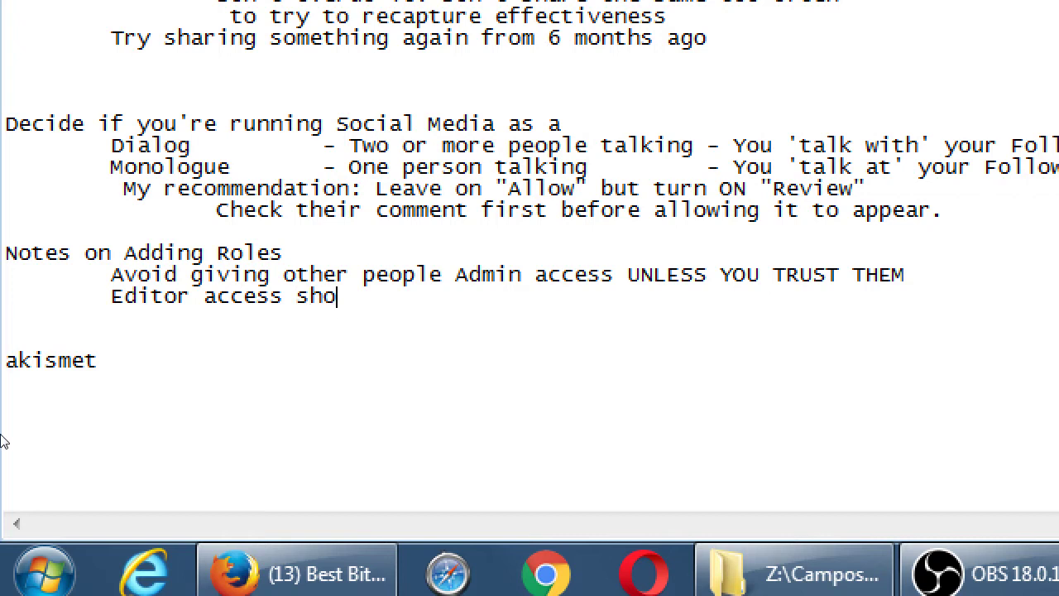
{"action": "key", "text": "BackSpace"}
{"action": "key", "text": "BackSpace"}
{"action": "type", "text": "d world"}
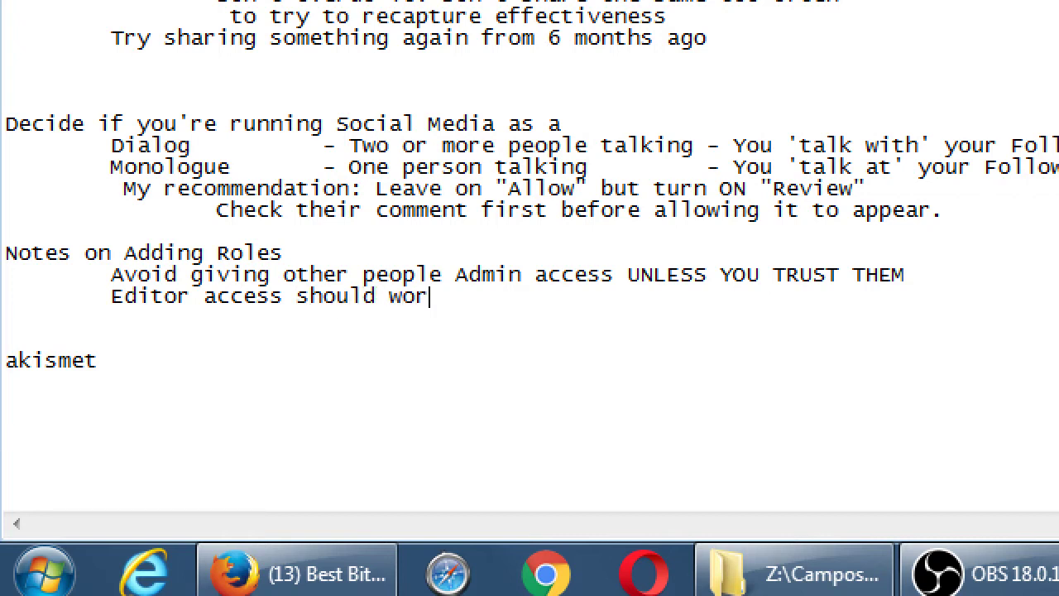
{"action": "key", "text": "BackSpace"}
{"action": "key", "text": "BackSpace"}
{"action": "key", "text": "BackSpace"}
{"action": "type", "text": "k for most people"}
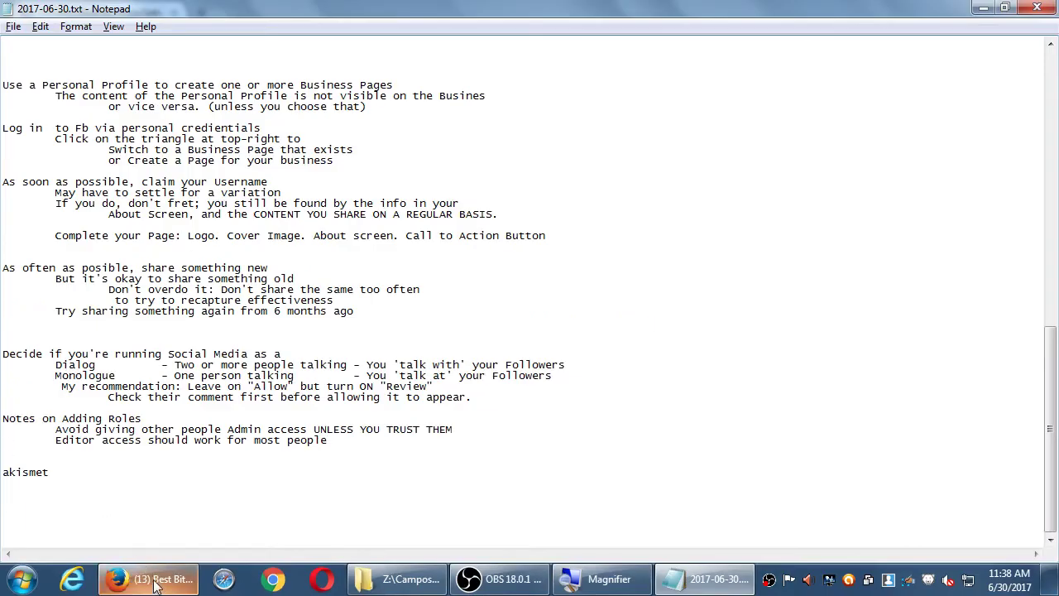
Switch back to Facebook, set the new page role to Admin, and clear the searched name from the assignment form.
{"action": "left_click", "coordinate": [283, 574]}
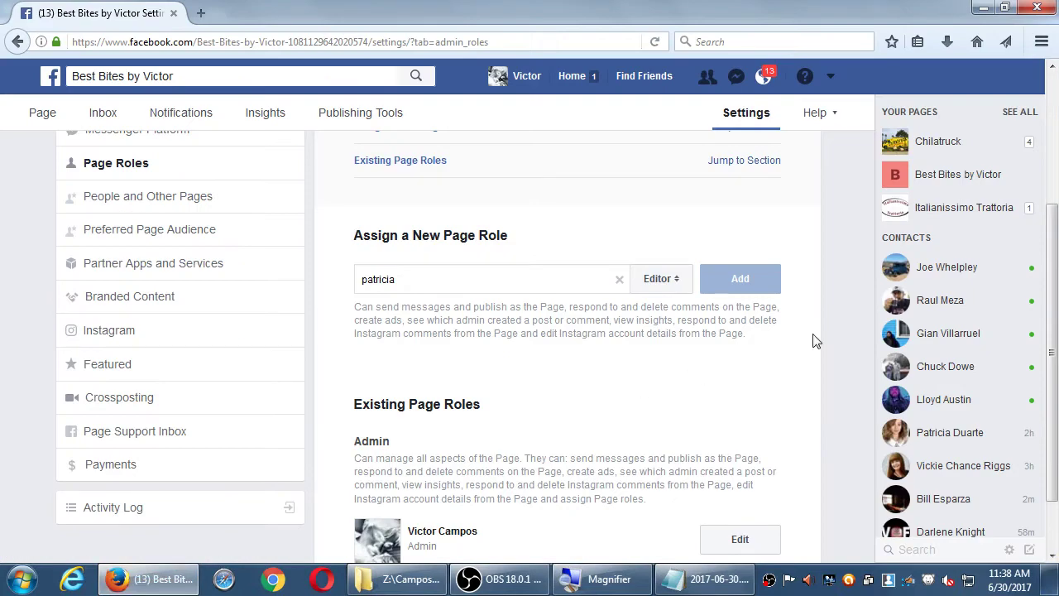
{"action": "left_click", "coordinate": [687, 285]}
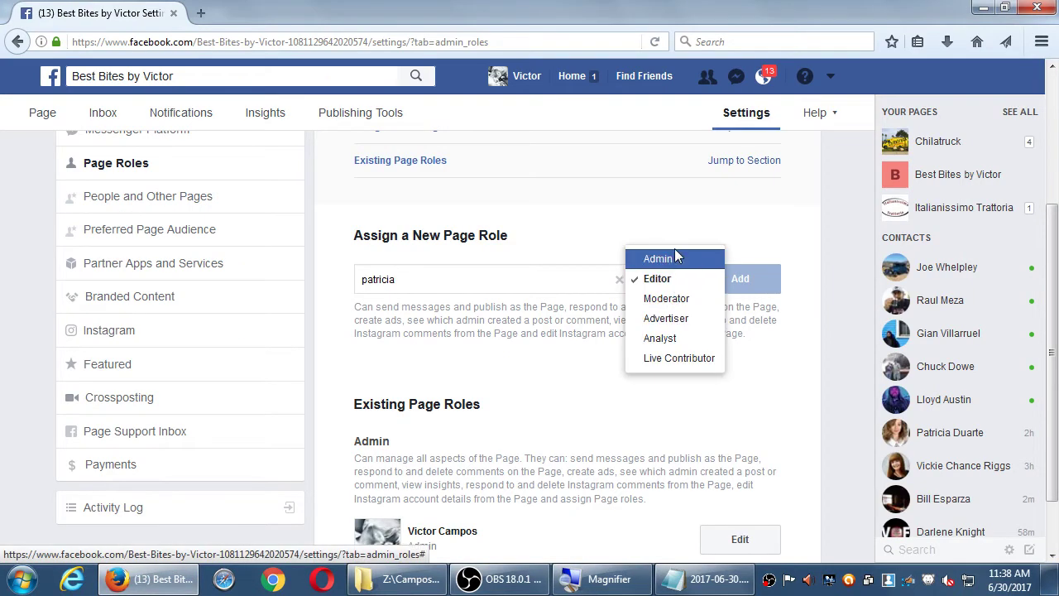
{"action": "left_click", "coordinate": [679, 262]}
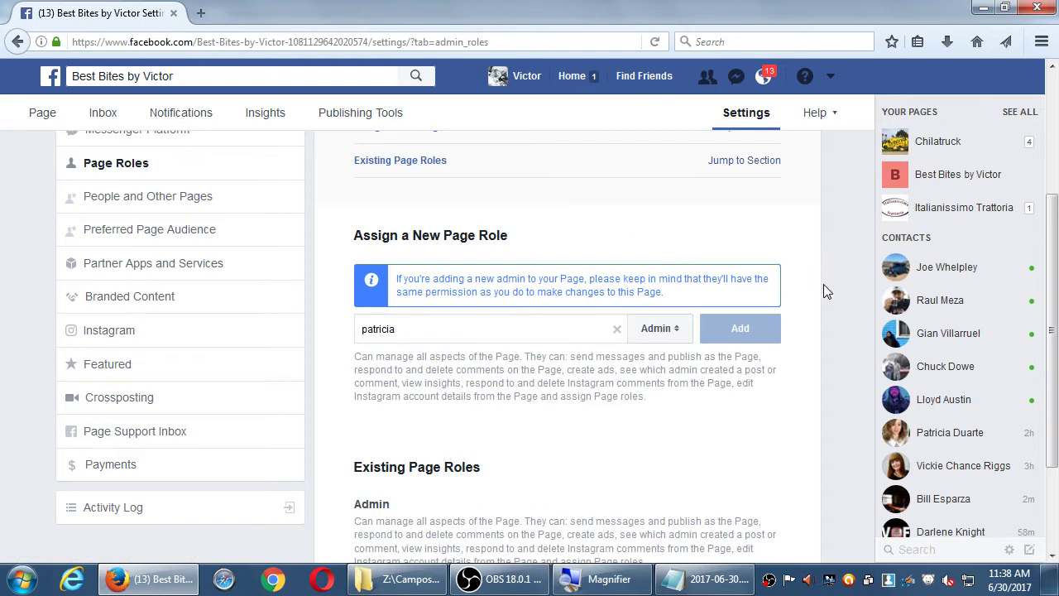
{"action": "scroll", "coordinate": [832, 284], "scroll_direction": "down", "scroll_amount": 2}
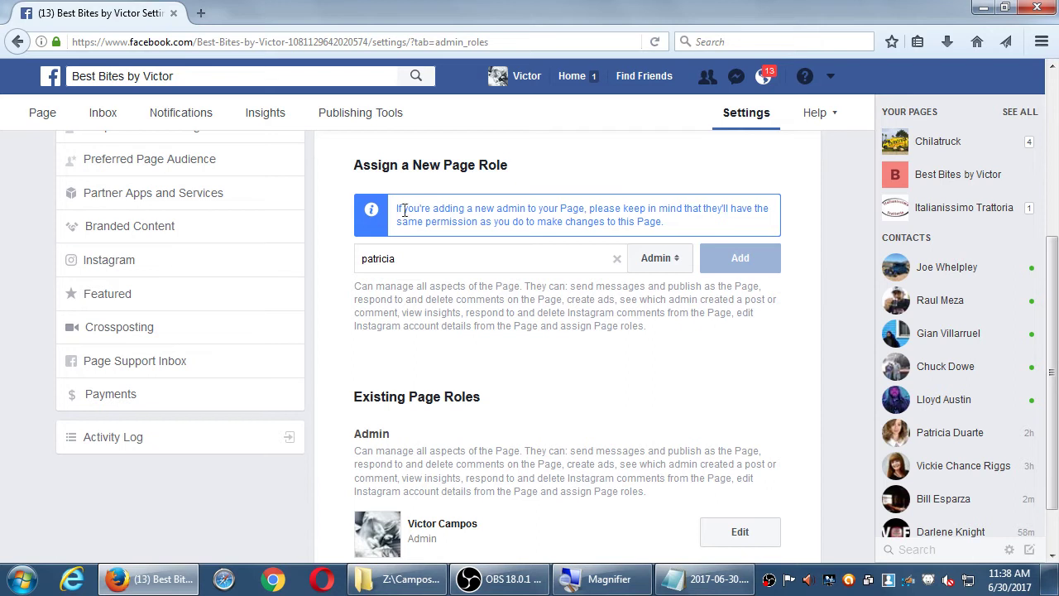
{"action": "left_click", "coordinate": [616, 259]}
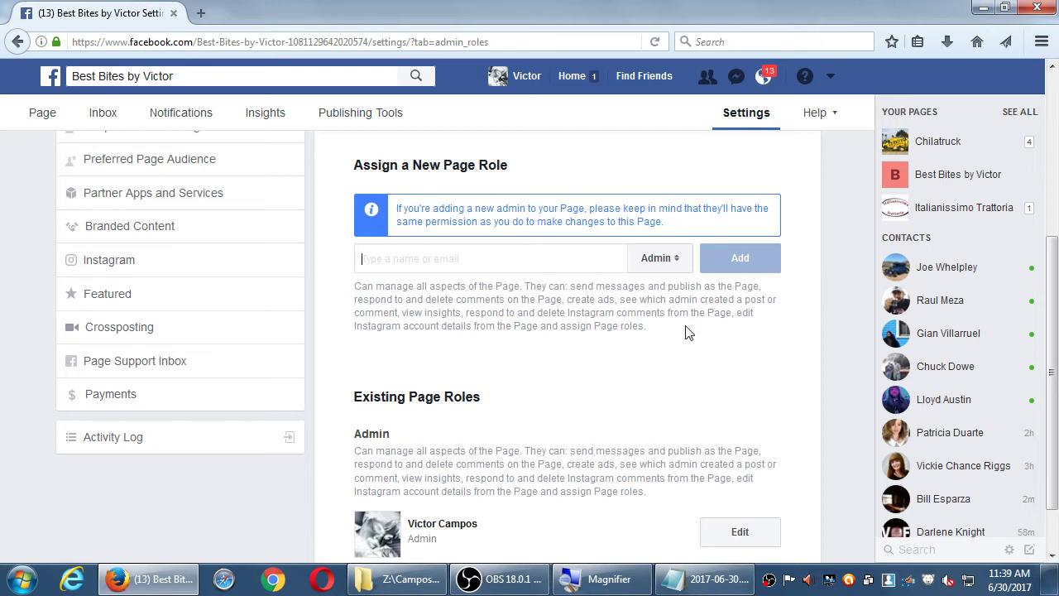
Examine the Existing Page Roles section and the Page Roles overview alongside the list of settings categories.
{"action": "scroll", "coordinate": [687, 332], "scroll_direction": "down", "scroll_amount": 1}
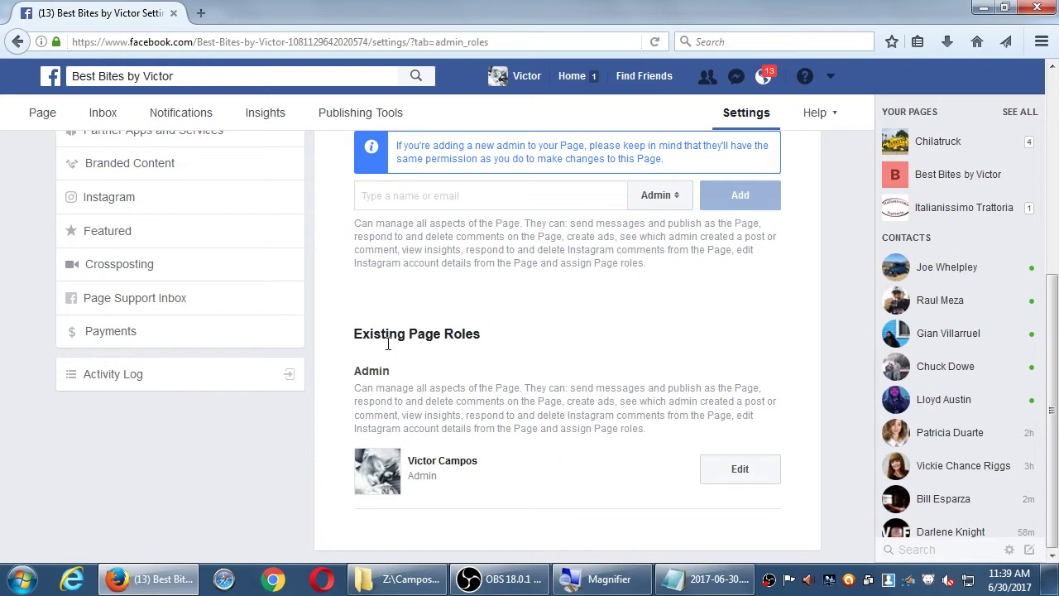
{"action": "left_click_drag", "start_coordinate": [381, 334], "coordinate": [508, 370]}
{"action": "left_click", "coordinate": [512, 378]}
{"action": "scroll", "coordinate": [640, 370], "scroll_direction": "up", "scroll_amount": 4}
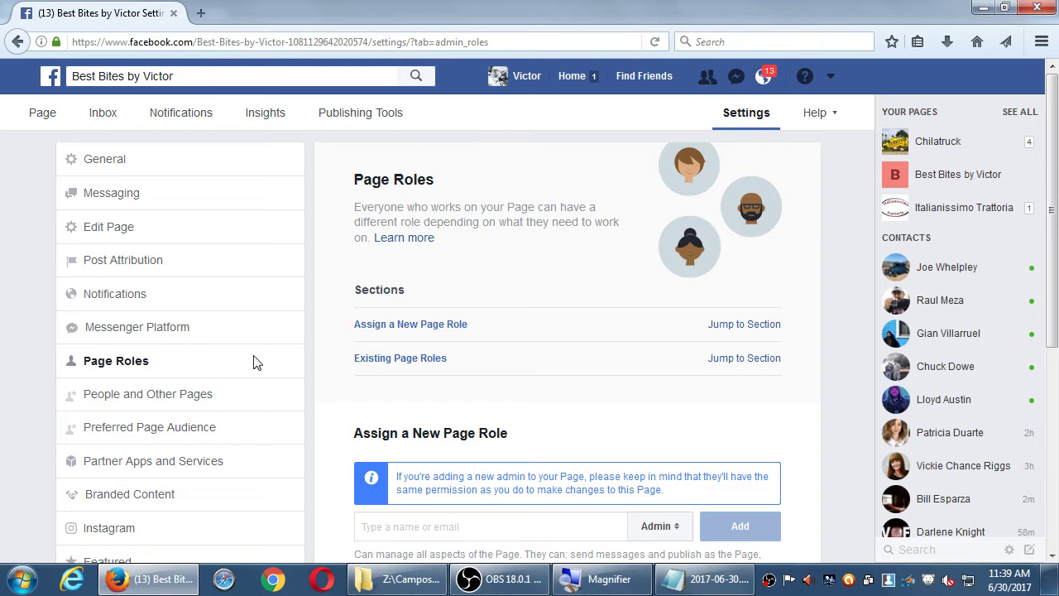
{"action": "scroll", "coordinate": [311, 260], "scroll_direction": "down", "scroll_amount": 3}
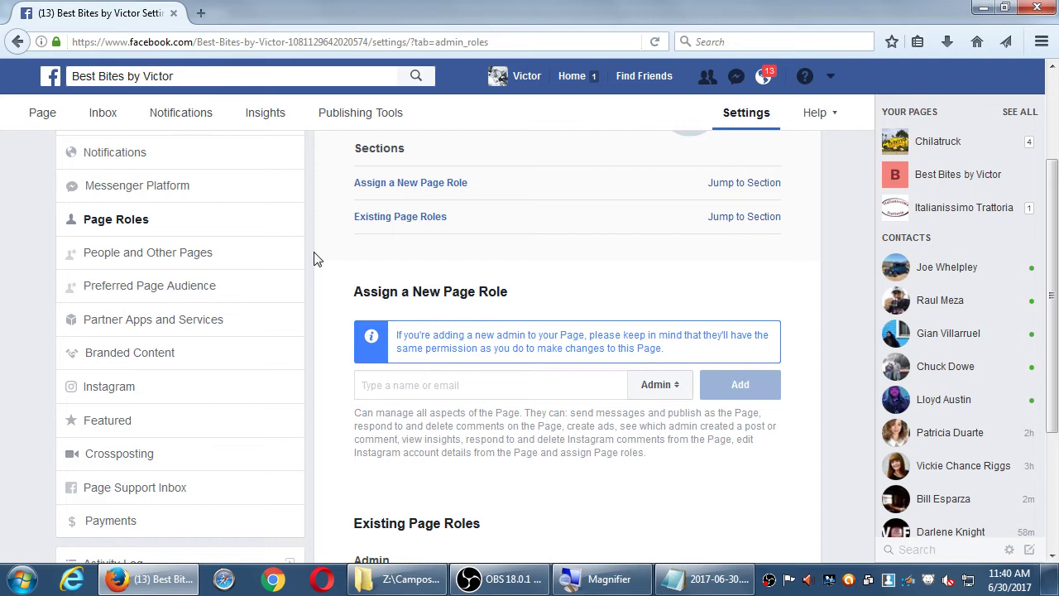
{"action": "scroll", "coordinate": [315, 259], "scroll_direction": "down", "scroll_amount": 3}
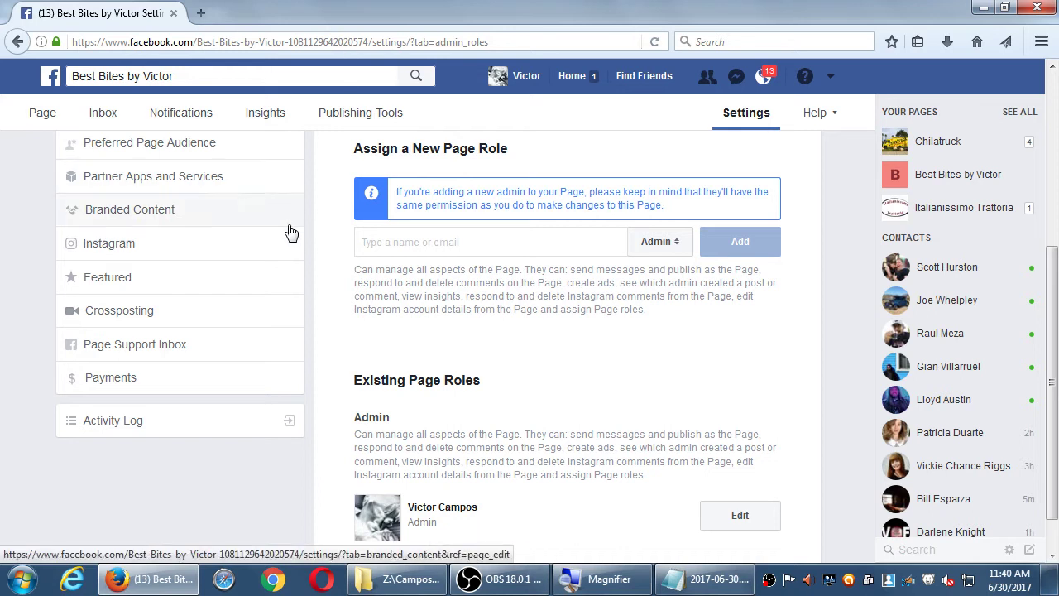
{"action": "scroll", "coordinate": [323, 261], "scroll_direction": "up", "scroll_amount": 3}
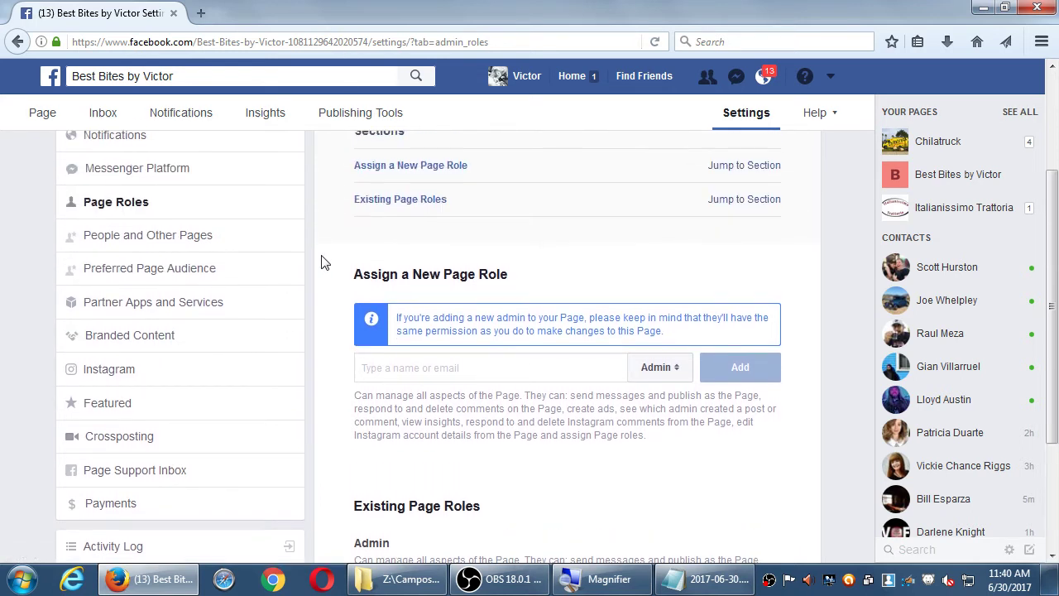
{"action": "scroll", "coordinate": [323, 260], "scroll_direction": "up", "scroll_amount": 1}
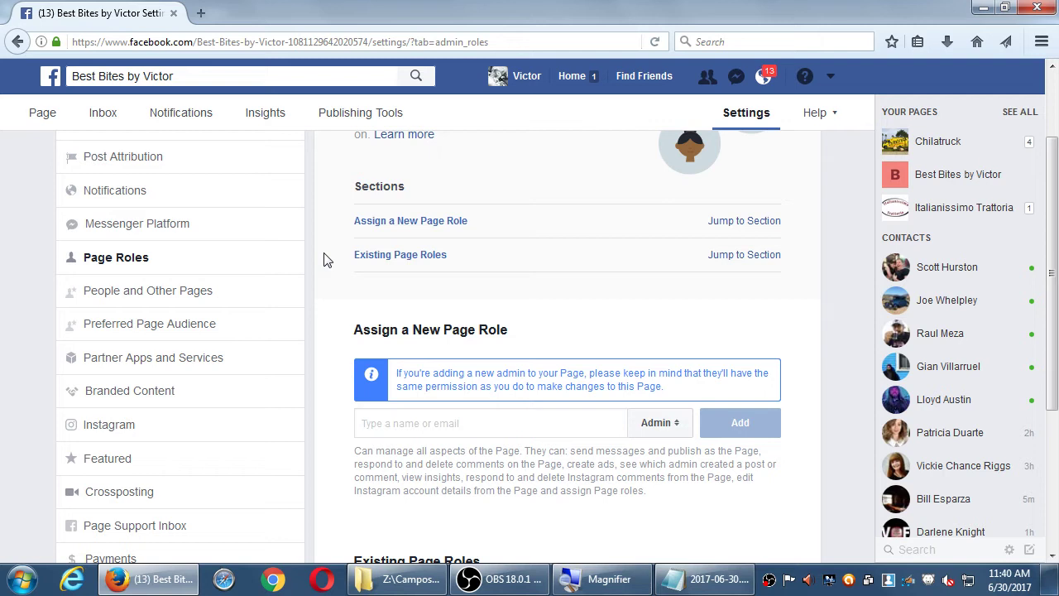
In the Notepad notes, add an indented line below the Editor advice reading "Give access to employees that WANT to do this an CAN do this".
{"action": "left_click", "coordinate": [662, 571]}
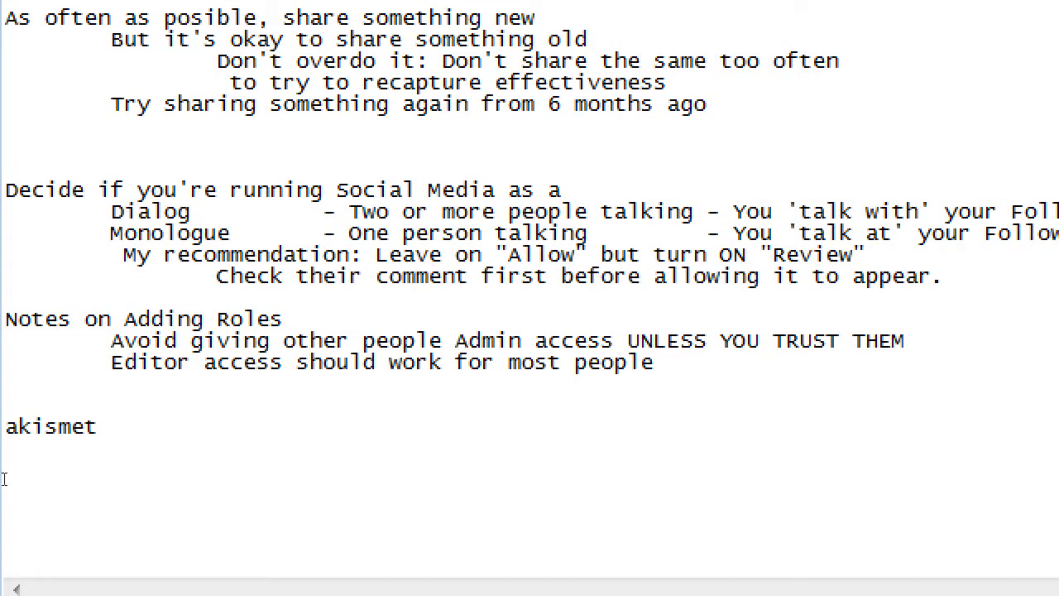
{"action": "key", "text": "Return"}
{"action": "key", "text": "Tab"}
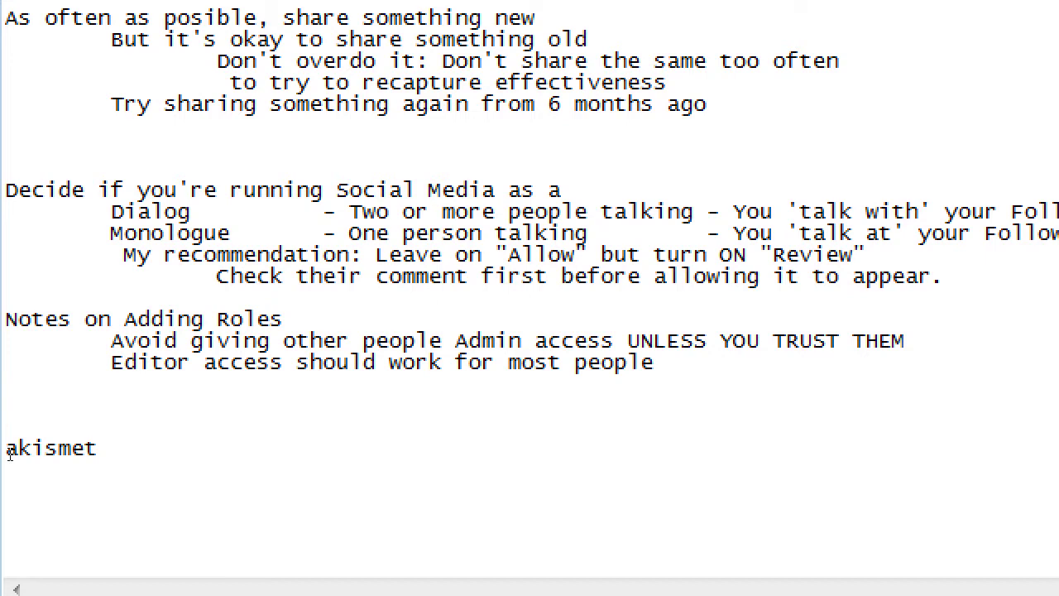
{"action": "type", "text": "Give access to"}
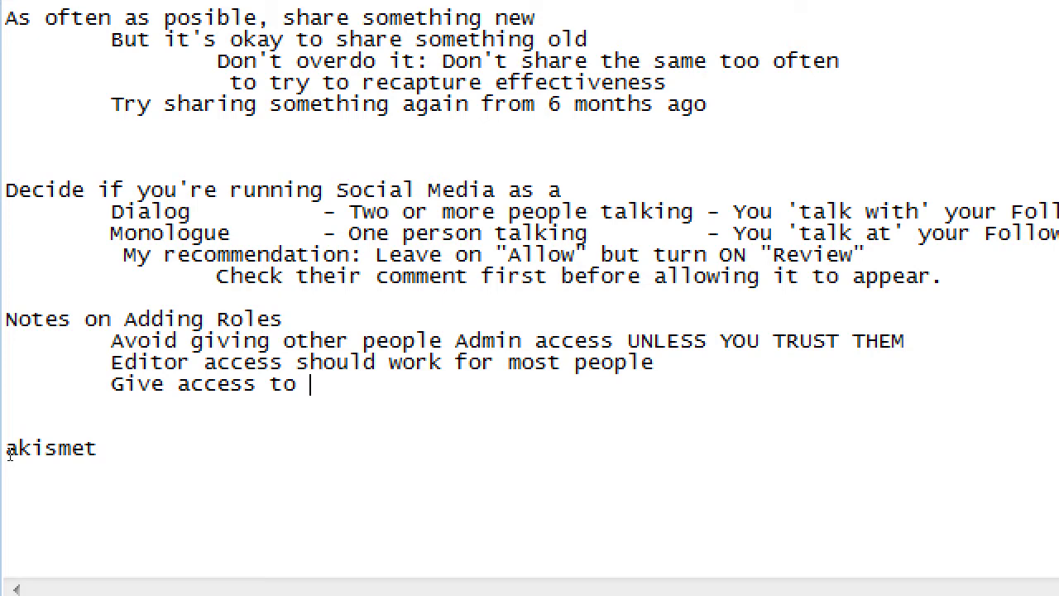
{"action": "type", "text": "employe"}
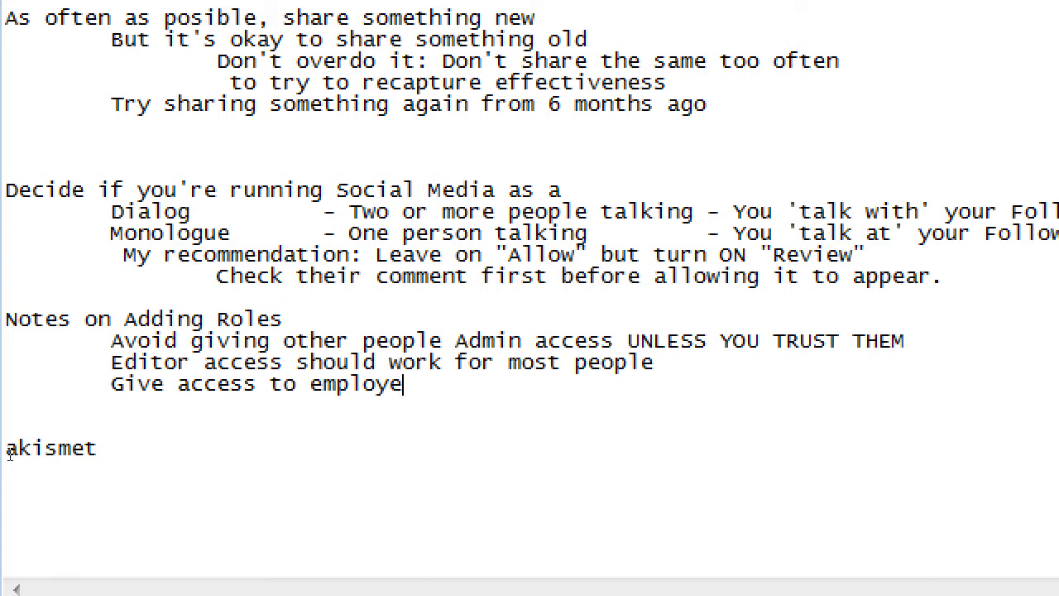
{"action": "type", "text": "es that"}
{"action": "key", "text": "Tab"}
{"action": "type", "text": "WA"}
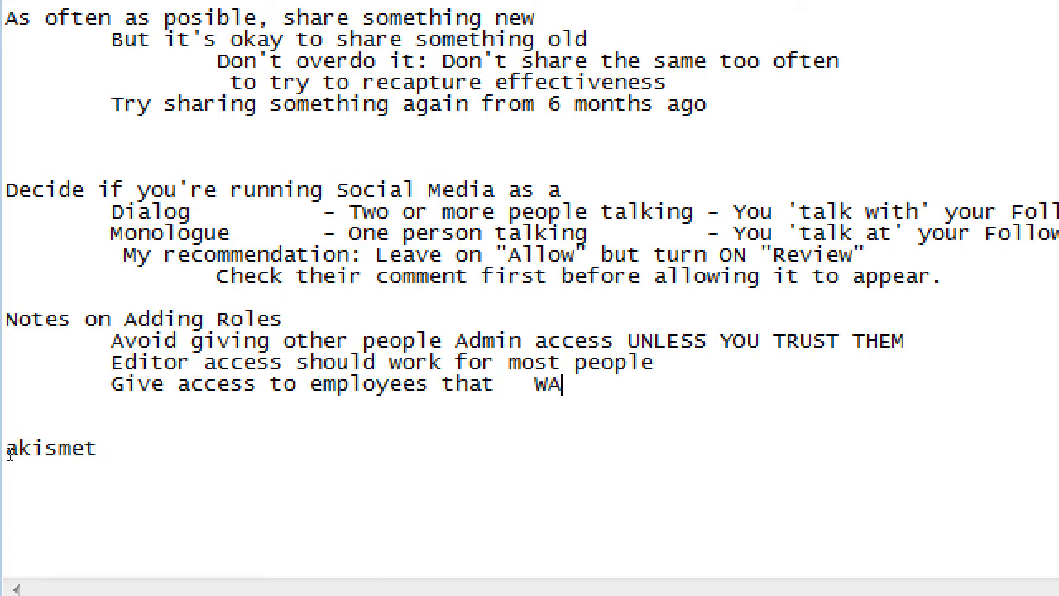
{"action": "key", "text": "BackSpace"}
{"action": "key", "text": "BackSpace"}
{"action": "key", "text": "BackSpace"}
{"action": "key", "text": "BackSpace"}
{"action": "type", "text": "WANT to do t"}
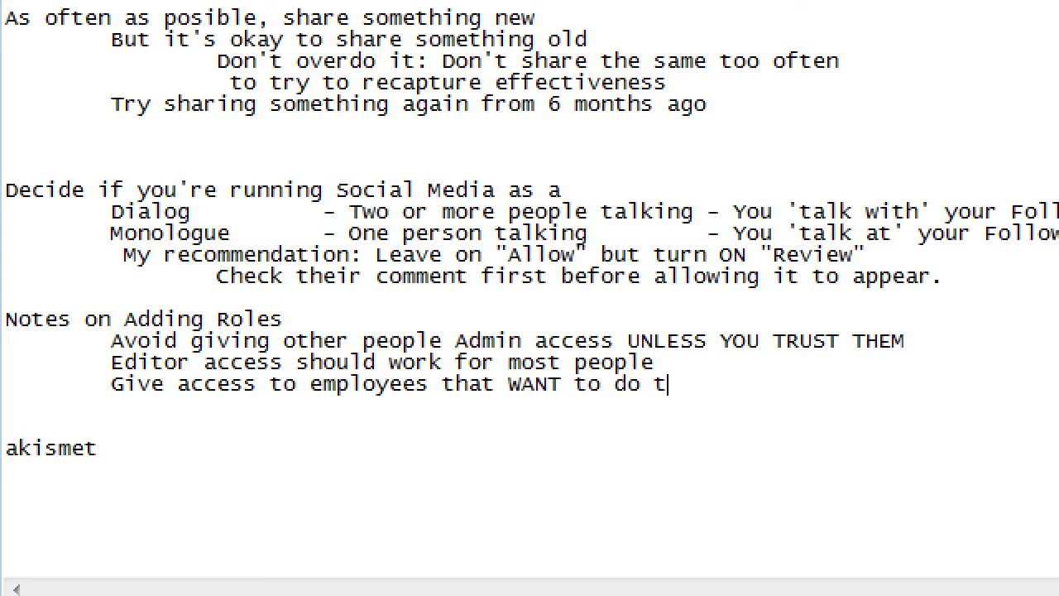
{"action": "type", "text": "his an CAN "}
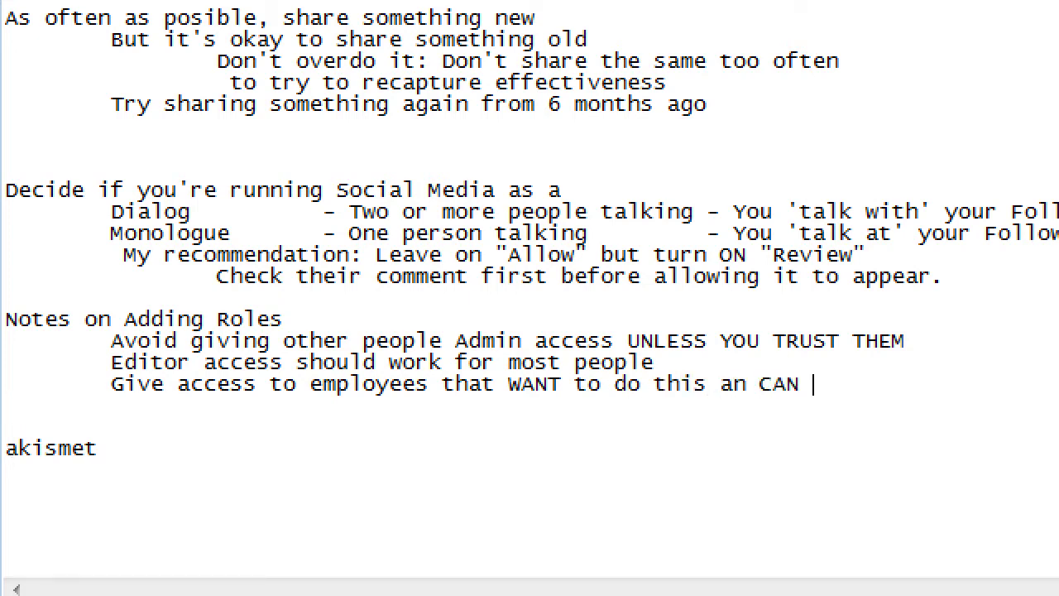
{"action": "type", "text": "do this"}
Add a further-indented sub-line reading "Employees that don't know how to use Fb should not be".
{"action": "key", "text": "Return"}
{"action": "key", "text": "Tab"}
{"action": "key", "text": "Tab"}
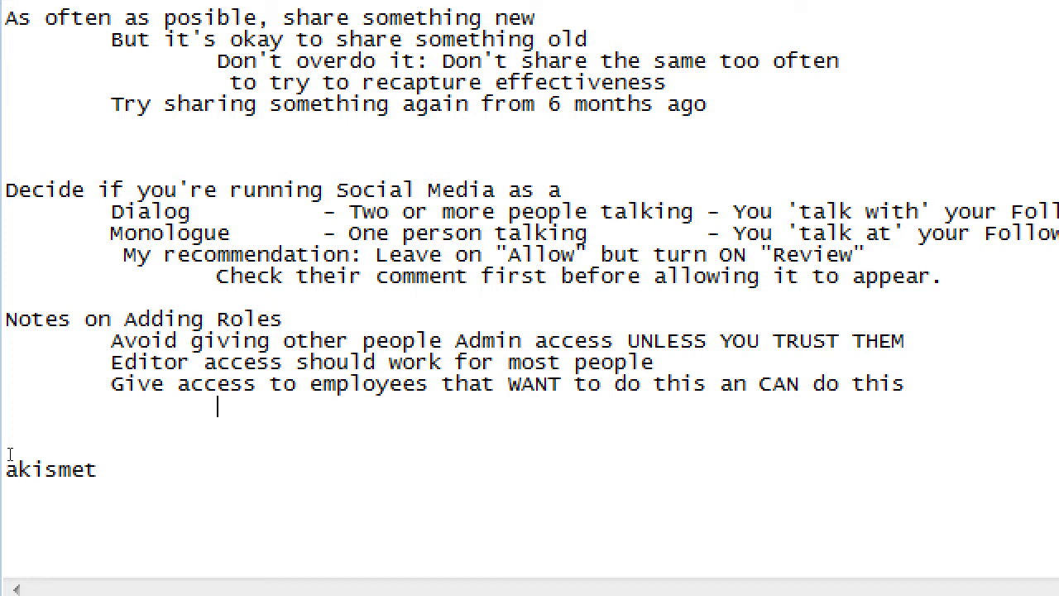
{"action": "type", "text": "Emploo"}
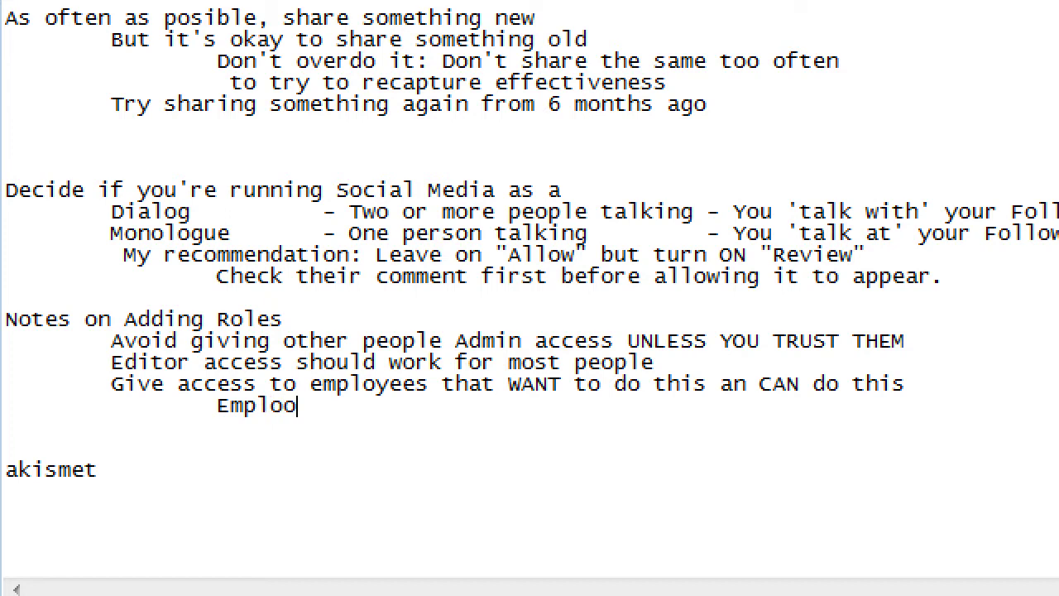
{"action": "type", "text": "yes t"}
{"action": "key", "text": "BackSpace"}
{"action": "key", "text": "BackSpace"}
{"action": "key", "text": "BackSpace"}
{"action": "key", "text": "BackSpace"}
{"action": "key", "text": "BackSpace"}
{"action": "key", "text": "BackSpace"}
{"action": "type", "text": "yees tht d"}
{"action": "key", "text": "BackSpace"}
{"action": "key", "text": "BackSpace"}
{"action": "key", "text": "BackSpace"}
{"action": "type", "text": "a"}
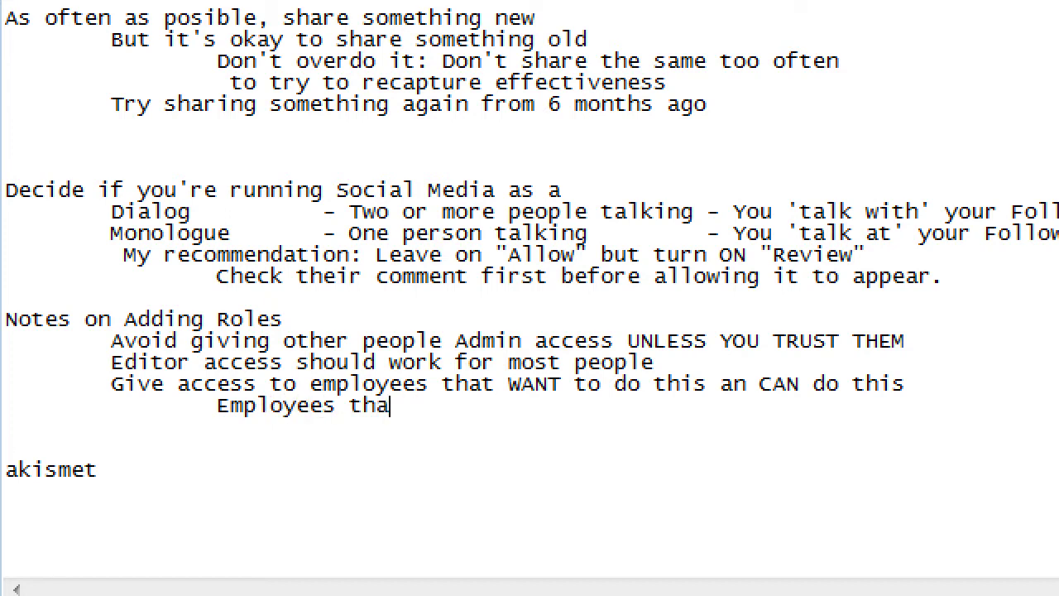
{"action": "type", "text": "t don't know how to use "}
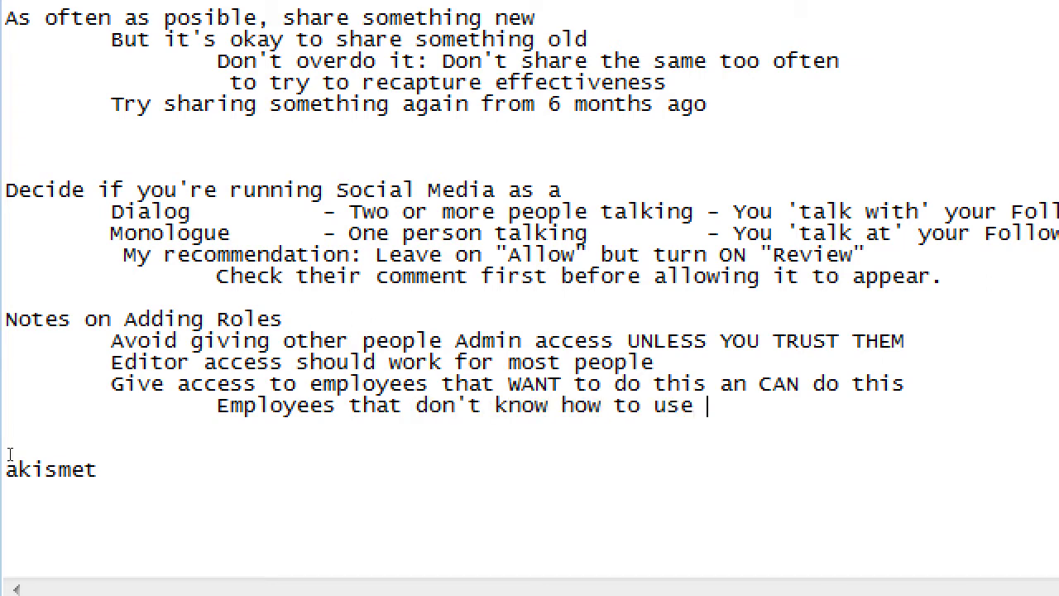
{"action": "type", "text": "Fb should not be"}
Continue the sentence on a new indented line with "given access the company Fb.".
{"action": "key", "text": "Return"}
{"action": "key", "text": "Tab"}
{"action": "key", "text": "Tab"}
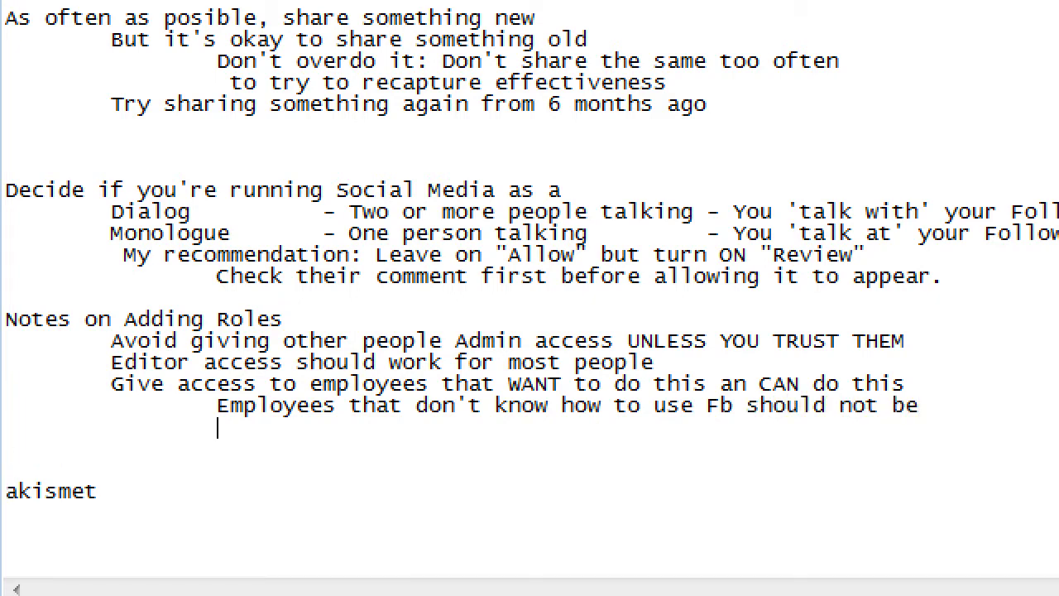
{"action": "type", "text": "given ace"}
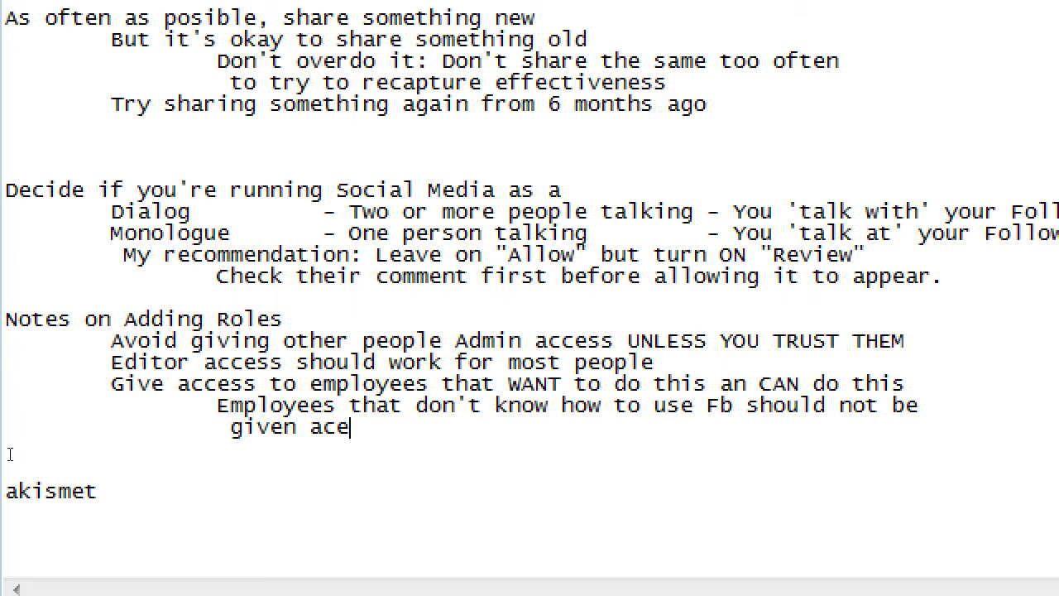
{"action": "key", "text": "BackSpace"}
{"action": "type", "text": "cess the company f"}
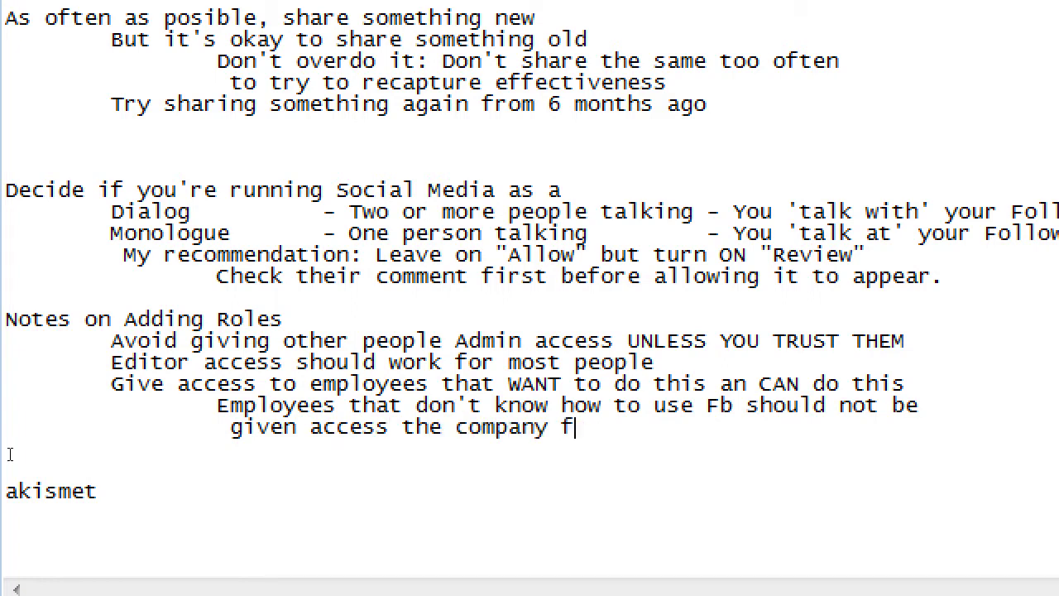
{"action": "key", "text": "BackSpace"}
{"action": "type", "text": "Fb."}
Add another sub-line under the employee access advice reading "Don't burden employees with another task.".
{"action": "key", "text": "Return"}
{"action": "key", "text": "Tab"}
{"action": "key", "text": "Tab"}
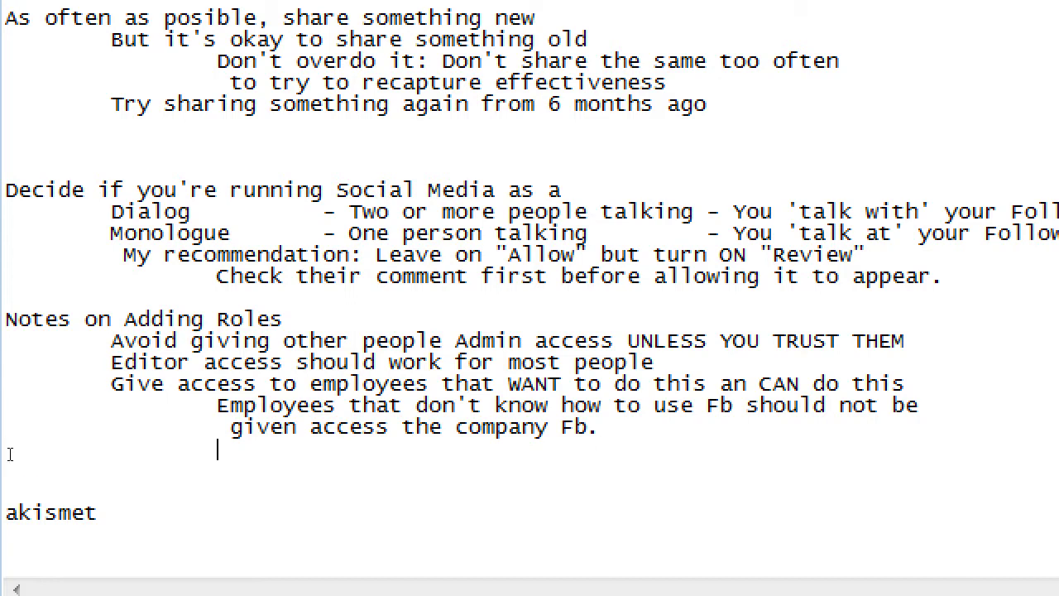
{"action": "type", "text": "Don't burden"}
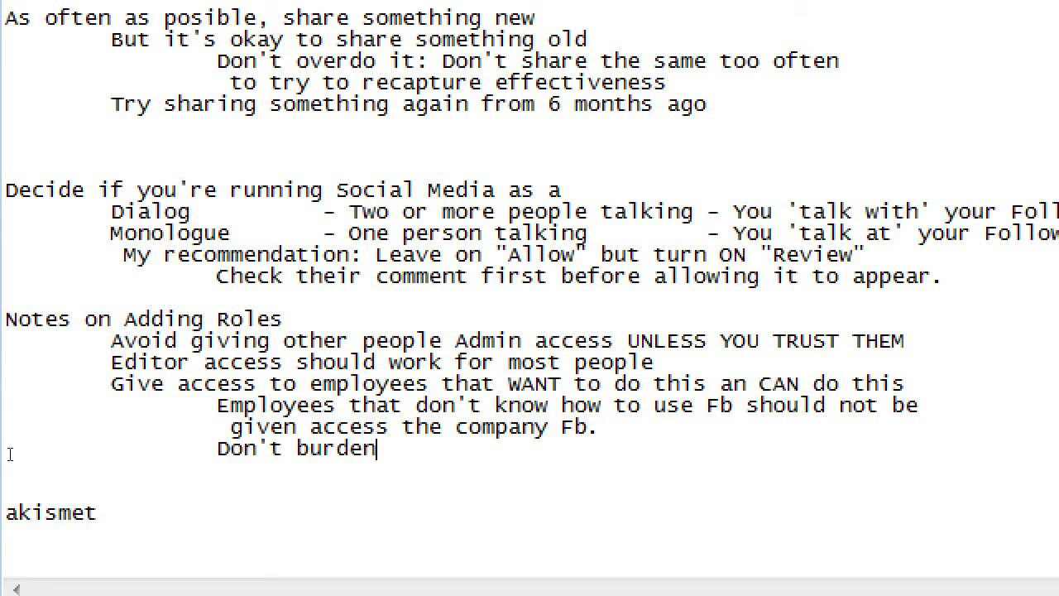
{"action": "type", "text": " employees"}
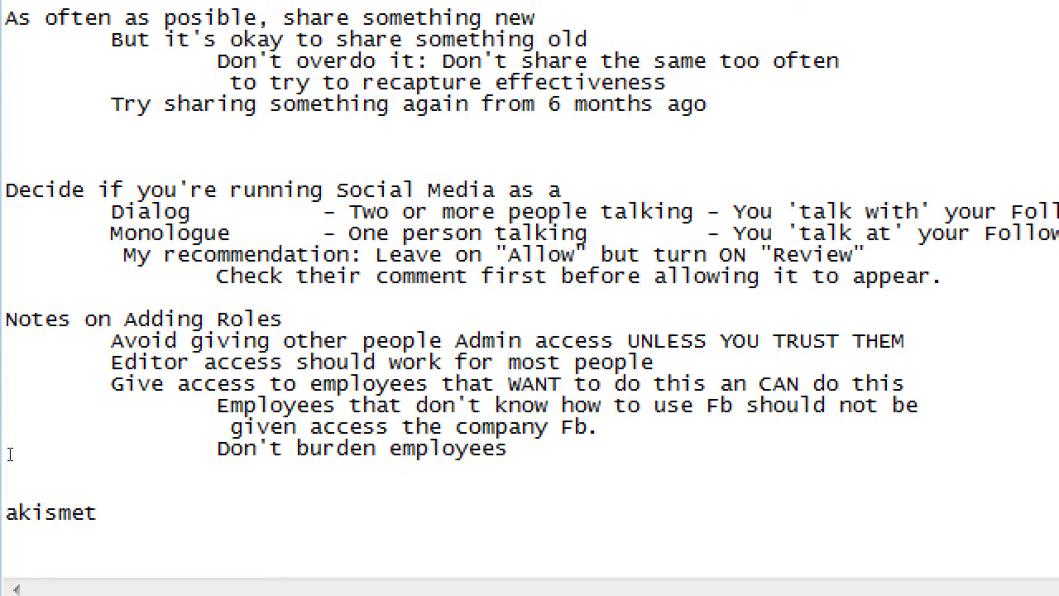
{"action": "type", "text": " with another task. s"}
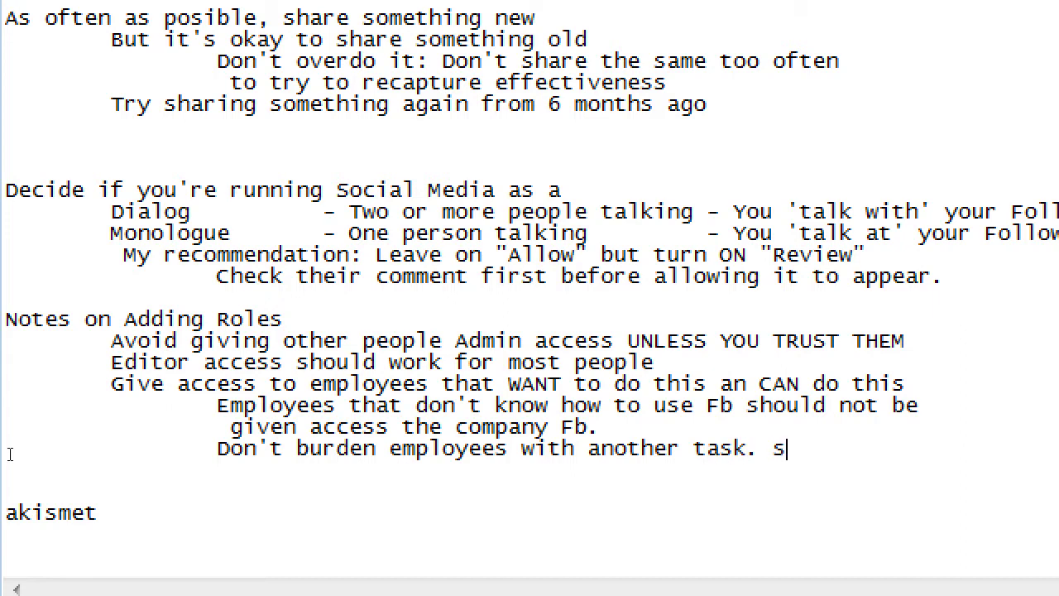
{"action": "key", "text": "BackSpace"}
Minimize the notes to return to Facebook, and open the Preferred Page Audience form, reloading the page once and reopening the form.
{"action": "key", "text": "super+minus"}
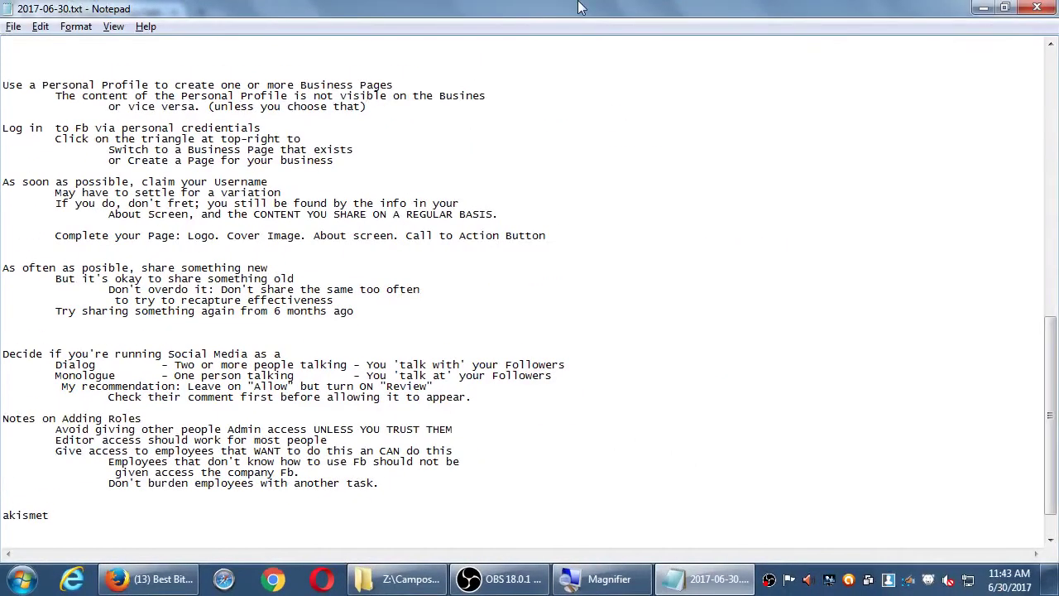
{"action": "left_click", "coordinate": [984, 7]}
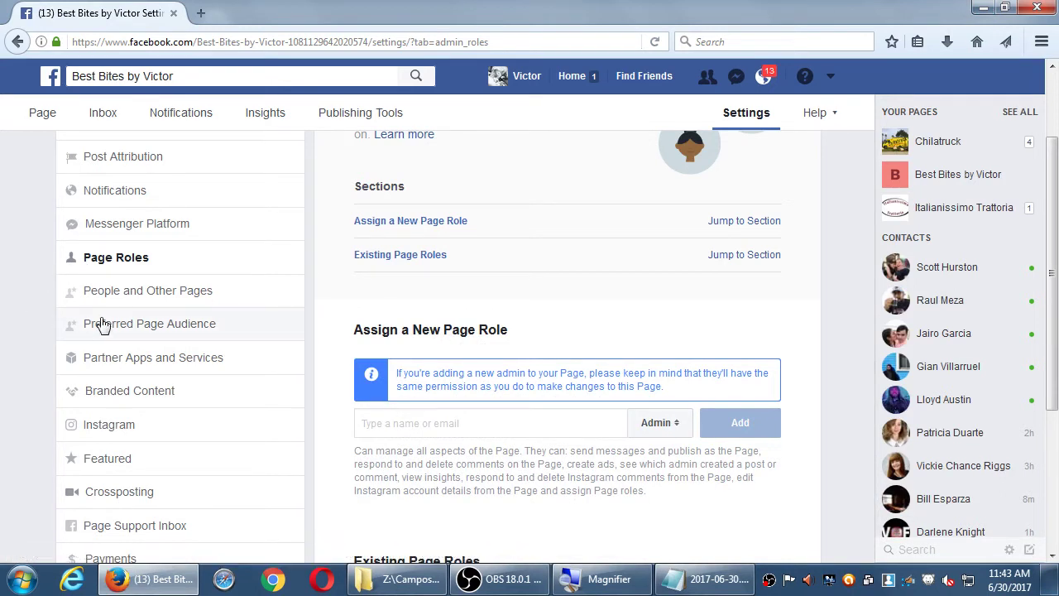
{"action": "left_click", "coordinate": [161, 330]}
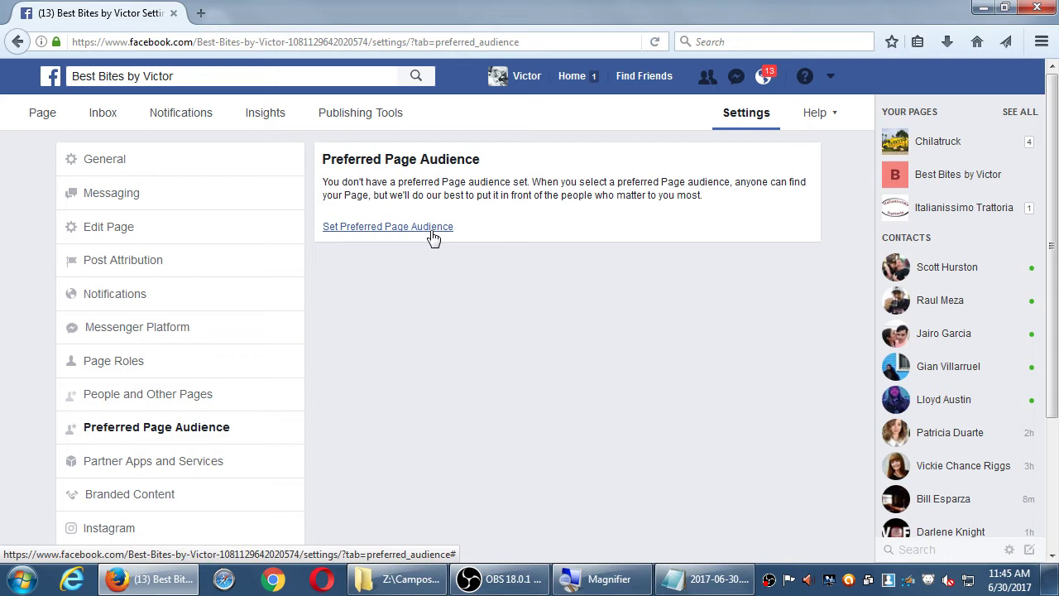
{"action": "left_click", "coordinate": [378, 226]}
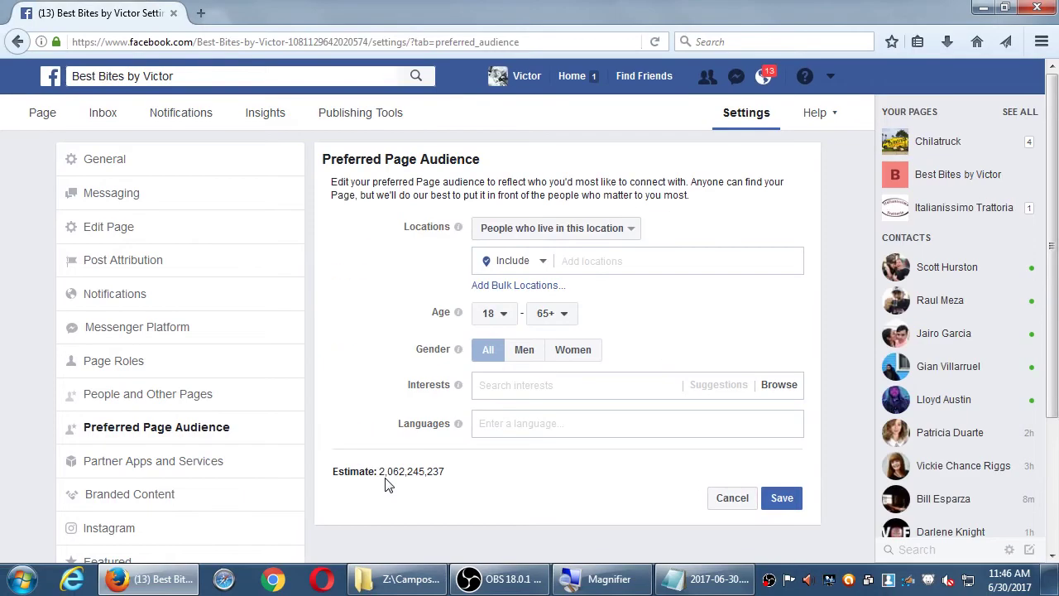
{"action": "key", "text": "F5"}
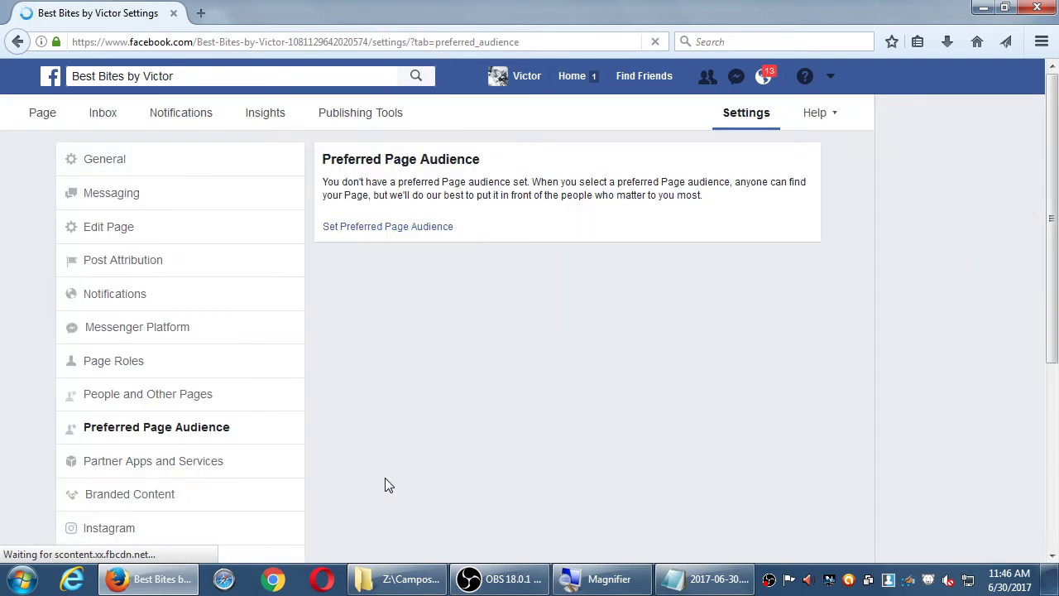
{"action": "left_click", "coordinate": [415, 229]}
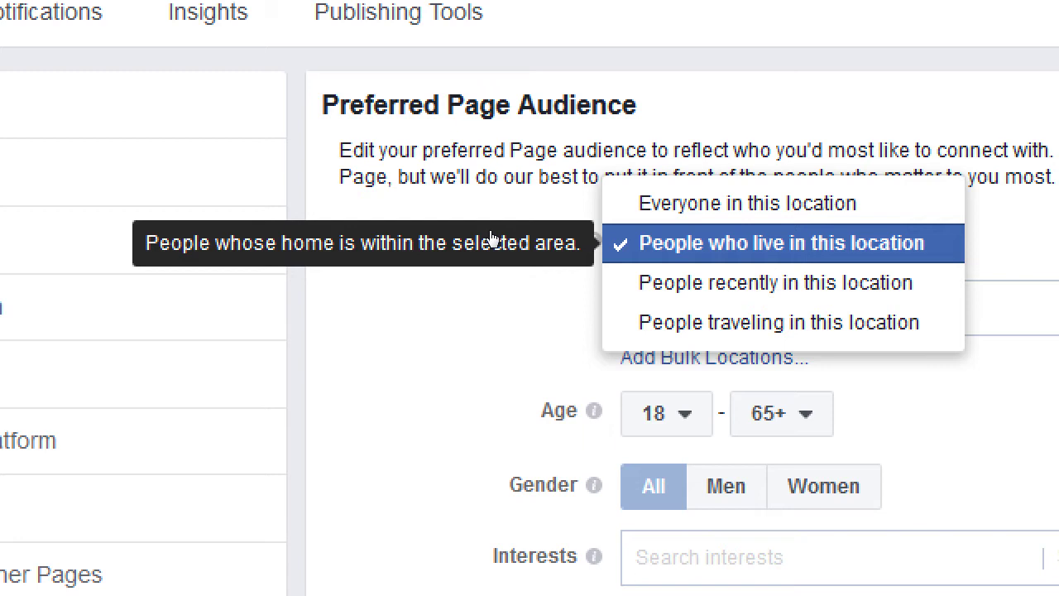
Compare the descriptions of the audience location types and set Locations to "Everyone in this location".
{"action": "key", "text": "Up"}
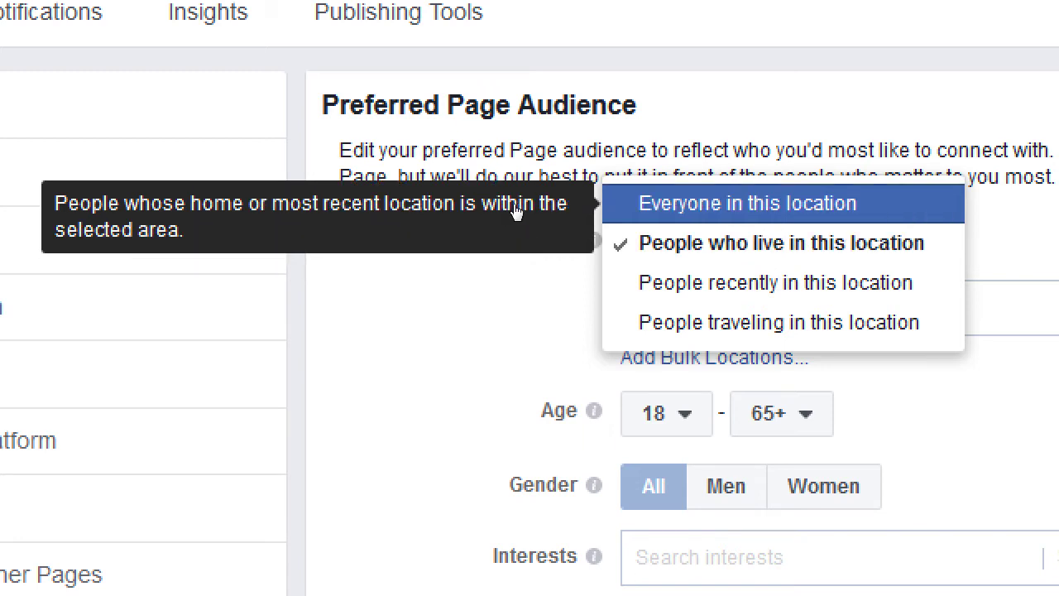
{"action": "key", "text": "Down"}
{"action": "key", "text": "Down"}
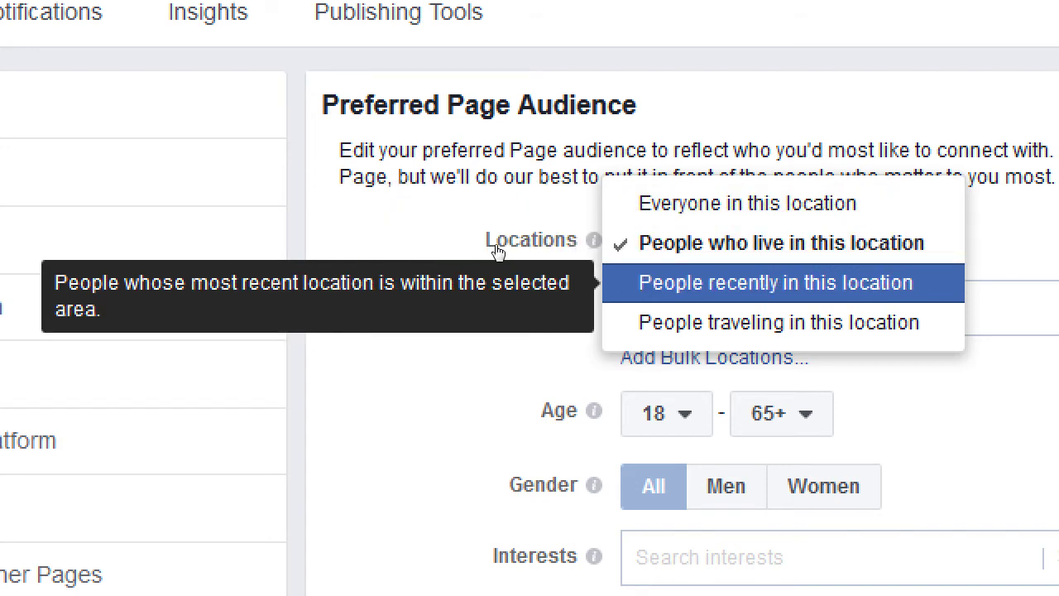
{"action": "key", "text": "Down"}
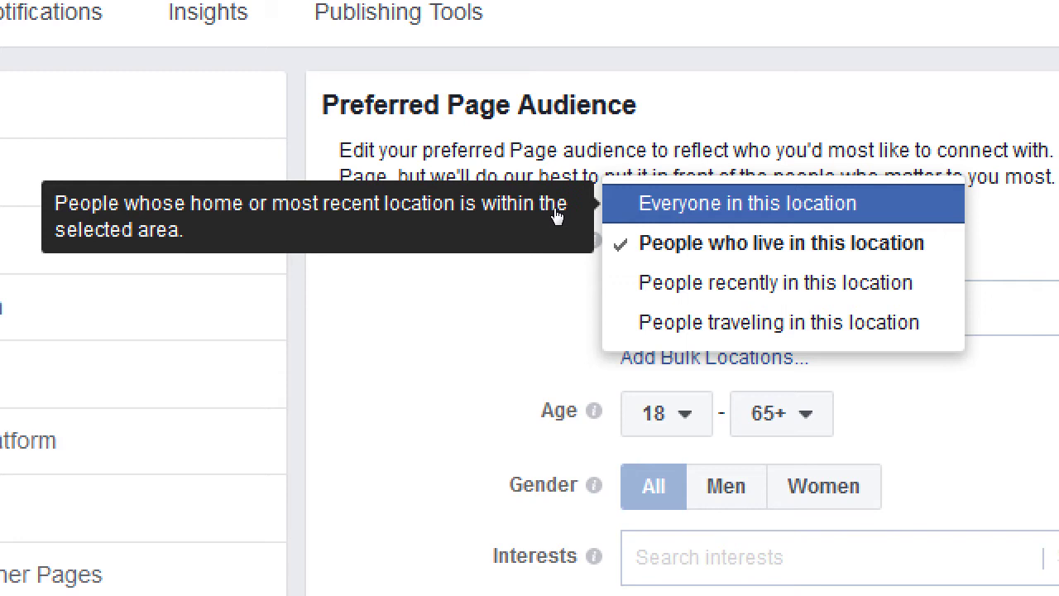
{"action": "left_click", "coordinate": [556, 213]}
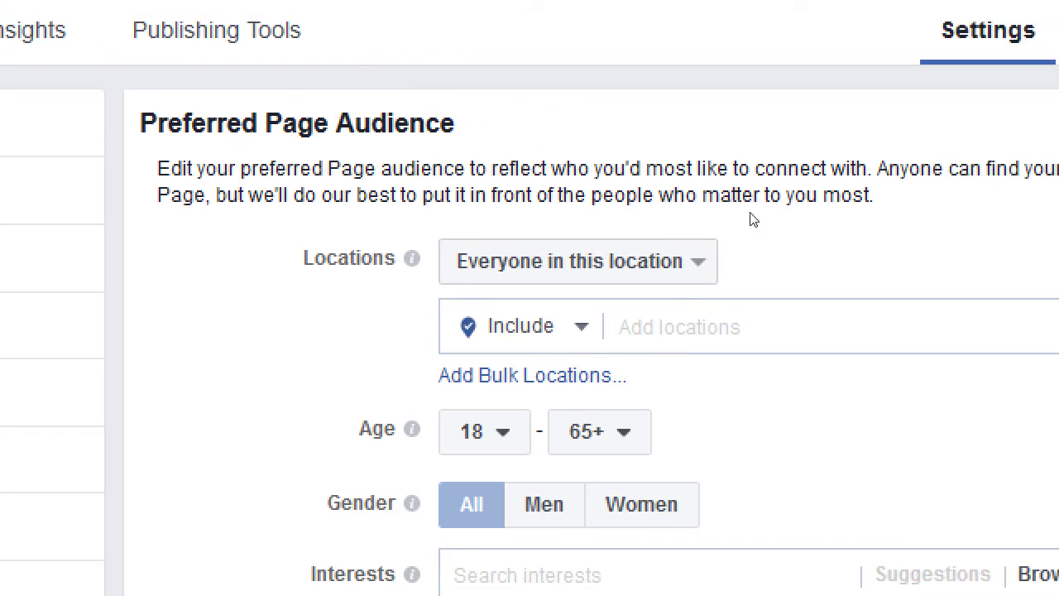
Reopen the Locations choices and review how everyone, residents, recent visitors and travelers are each defined.
{"action": "key", "text": "Return"}
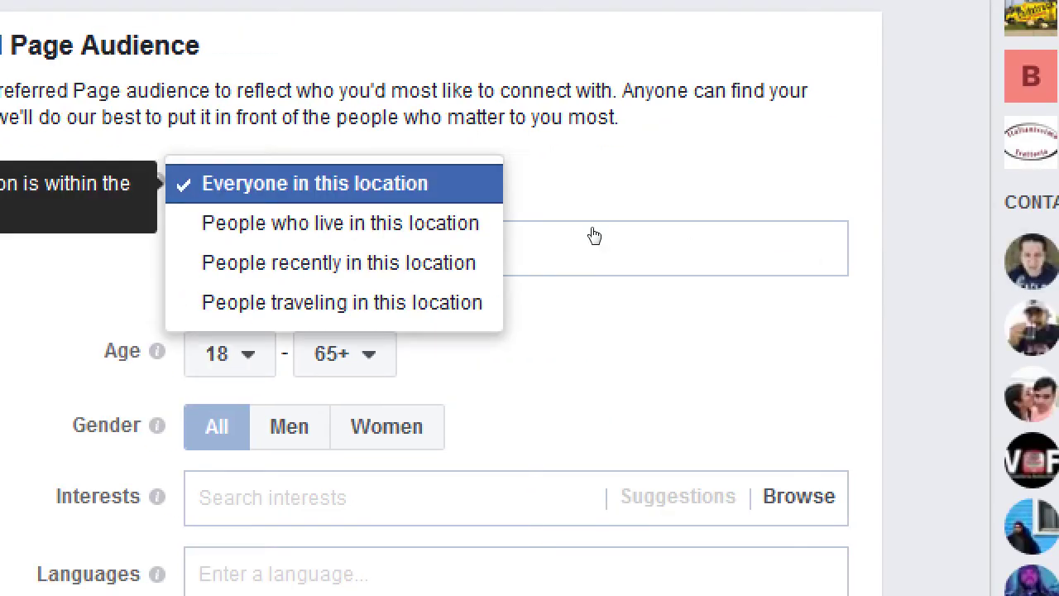
{"action": "key", "text": "Down"}
{"action": "key", "text": "Down"}
{"action": "key", "text": "Down"}
{"action": "key", "text": "Up"}
{"action": "key", "text": "Up"}
{"action": "key", "text": "Up"}
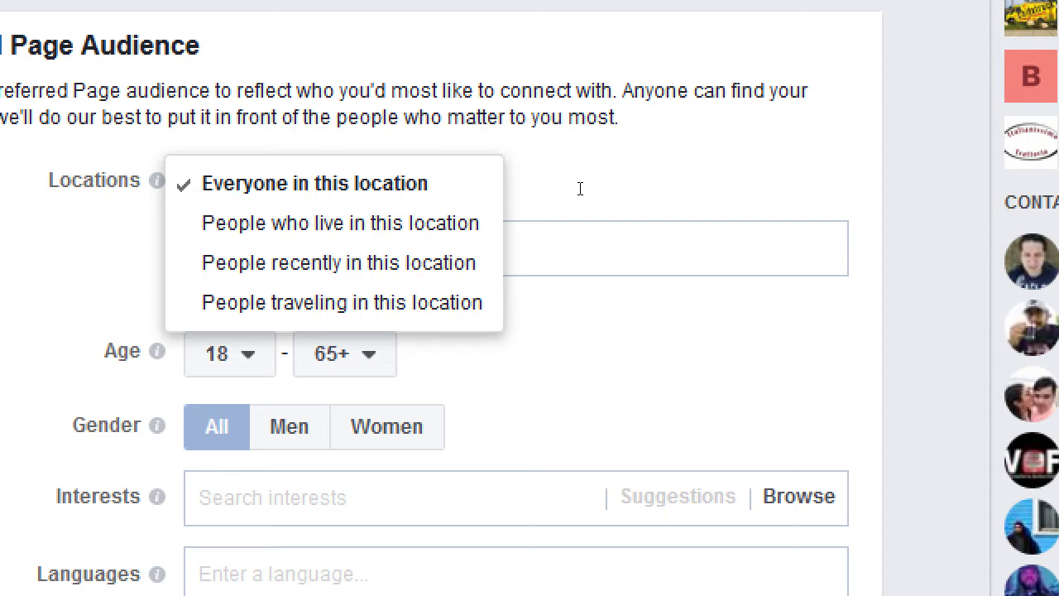
{"action": "key", "text": "Down"}
{"action": "key", "text": "Down"}
{"action": "key", "text": "Up"}
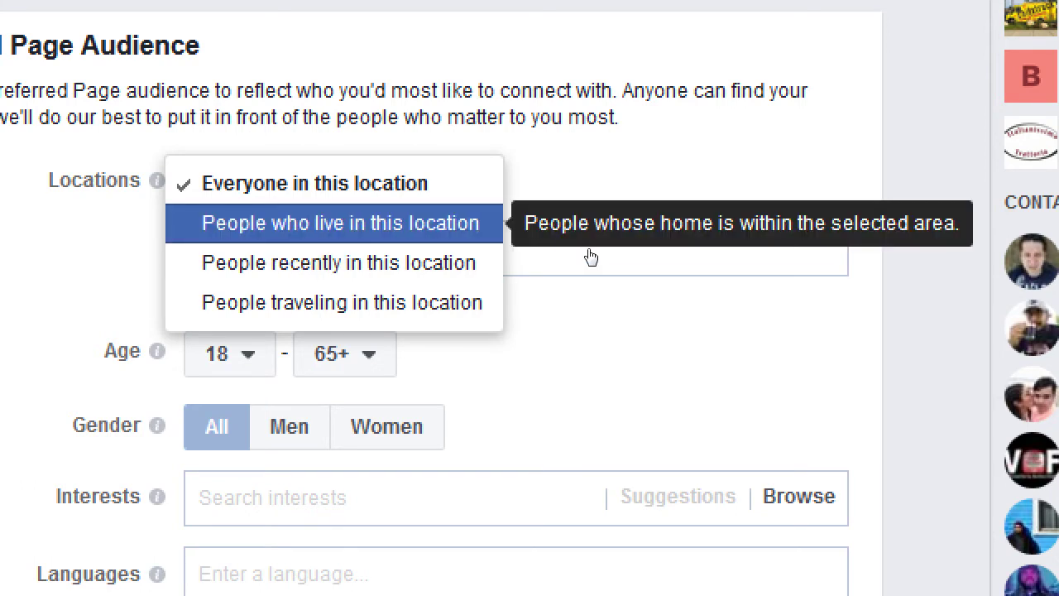
{"action": "key", "text": "Up"}
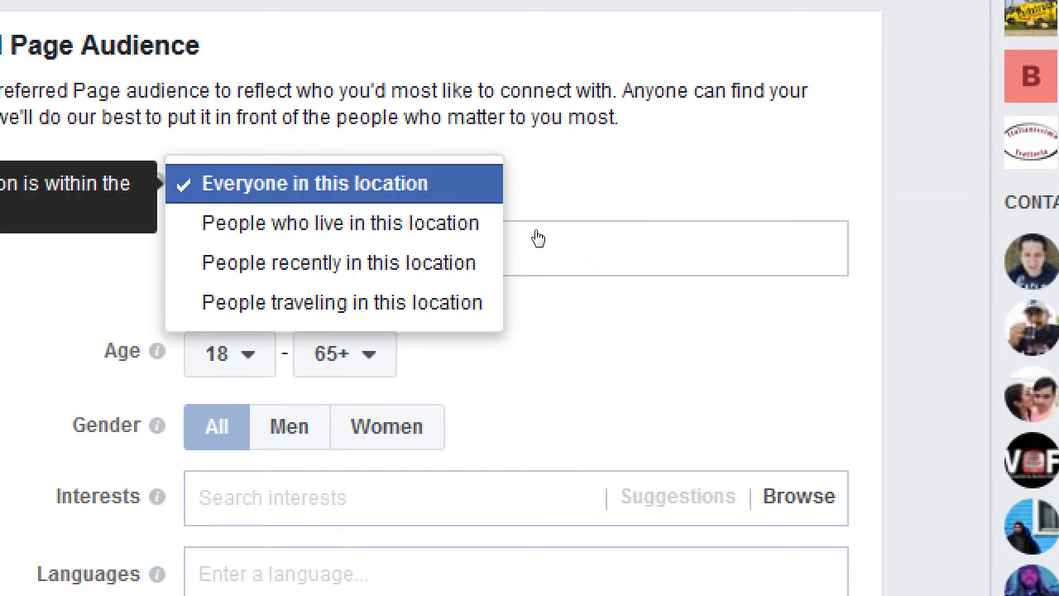
Search the audience locations for "san diego" and include San Diego, California, United States.
{"action": "key", "text": "Return"}
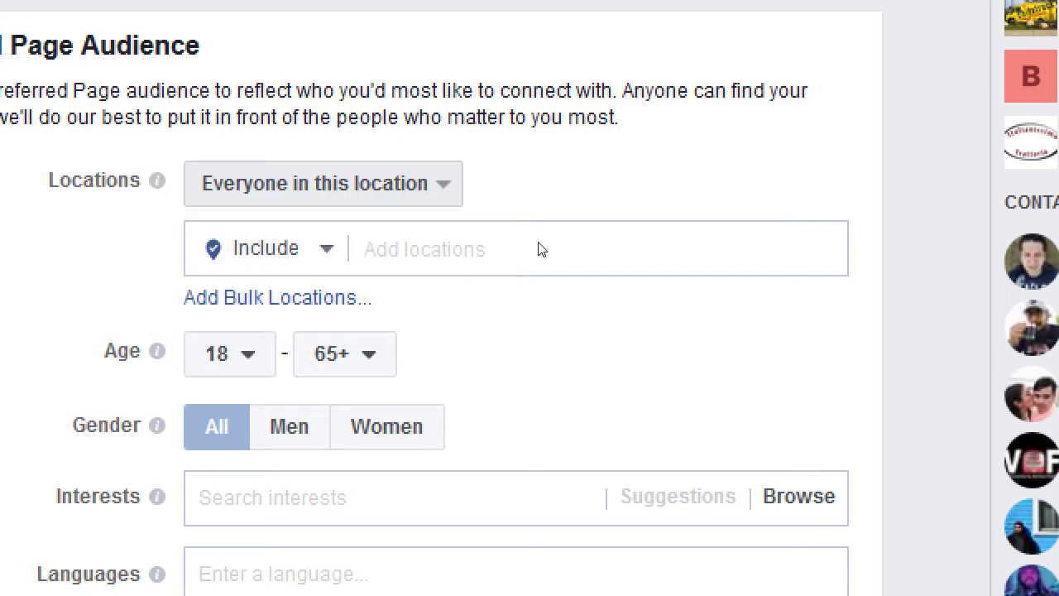
{"action": "left_click", "coordinate": [596, 266]}
{"action": "type", "text": "san diego"}
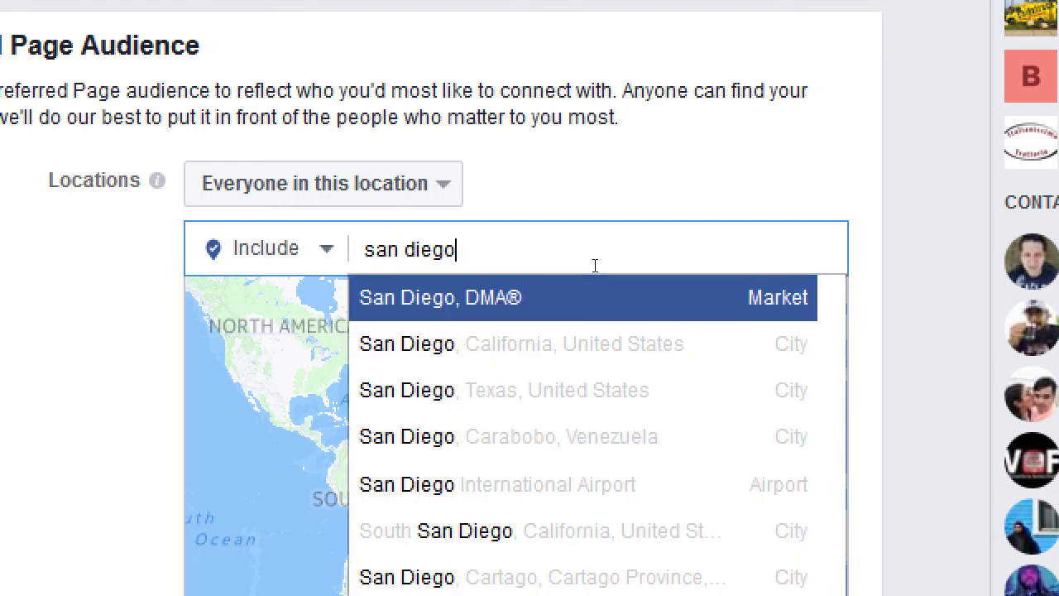
{"action": "key", "text": "Down"}
{"action": "key", "text": "Down"}
{"action": "key", "text": "Down"}
{"action": "key", "text": "Down"}
{"action": "key", "text": "Down"}
{"action": "key", "text": "Down"}
{"action": "key", "text": "Down"}
{"action": "key", "text": "Down"}
{"action": "key", "text": "Down"}
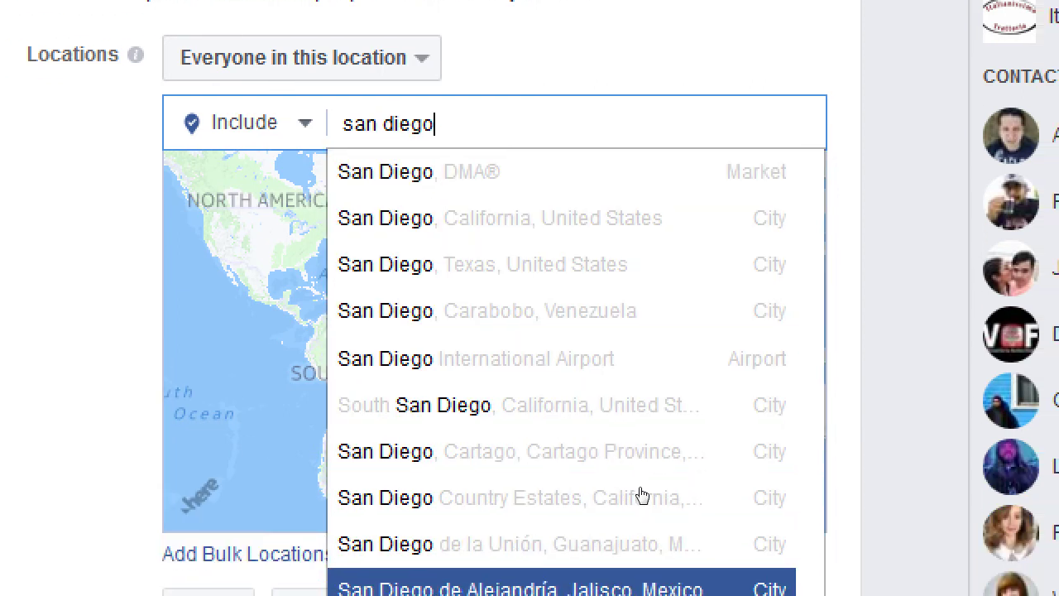
{"action": "key", "text": "Up"}
{"action": "key", "text": "Up"}
{"action": "key", "text": "Up"}
{"action": "key", "text": "Up"}
{"action": "key", "text": "Up"}
{"action": "key", "text": "Up"}
{"action": "key", "text": "Up"}
{"action": "key", "text": "Up"}
{"action": "key", "text": "Down"}
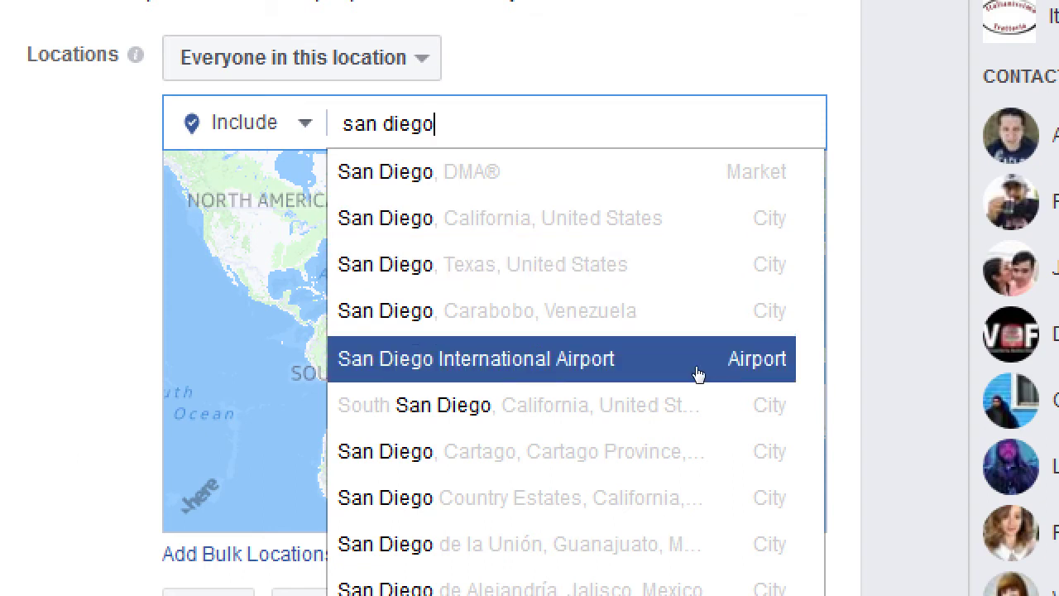
{"action": "key", "text": "Up"}
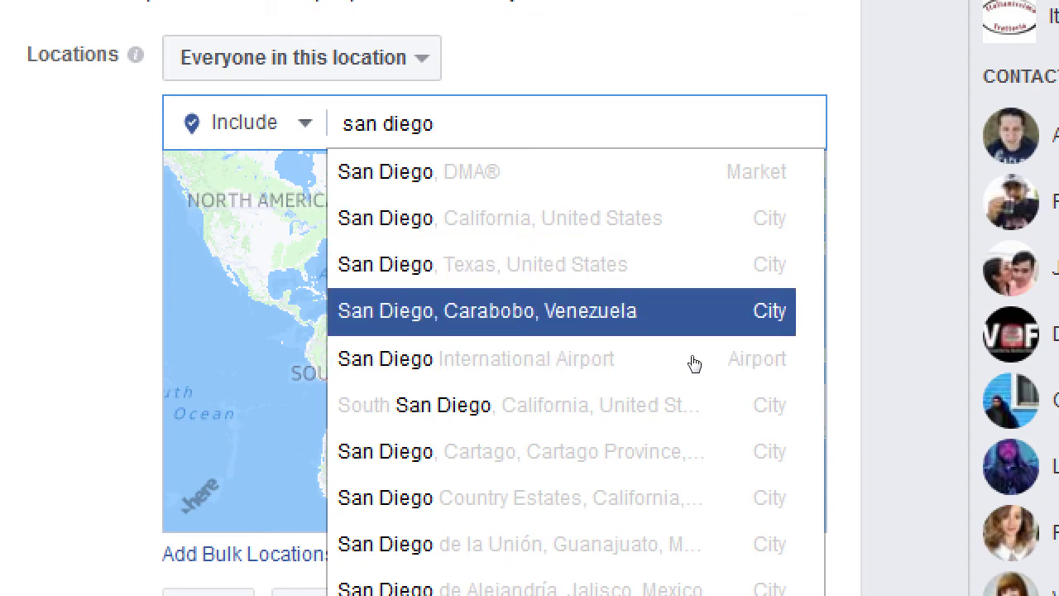
{"action": "key", "text": "Up"}
{"action": "key", "text": "Up"}
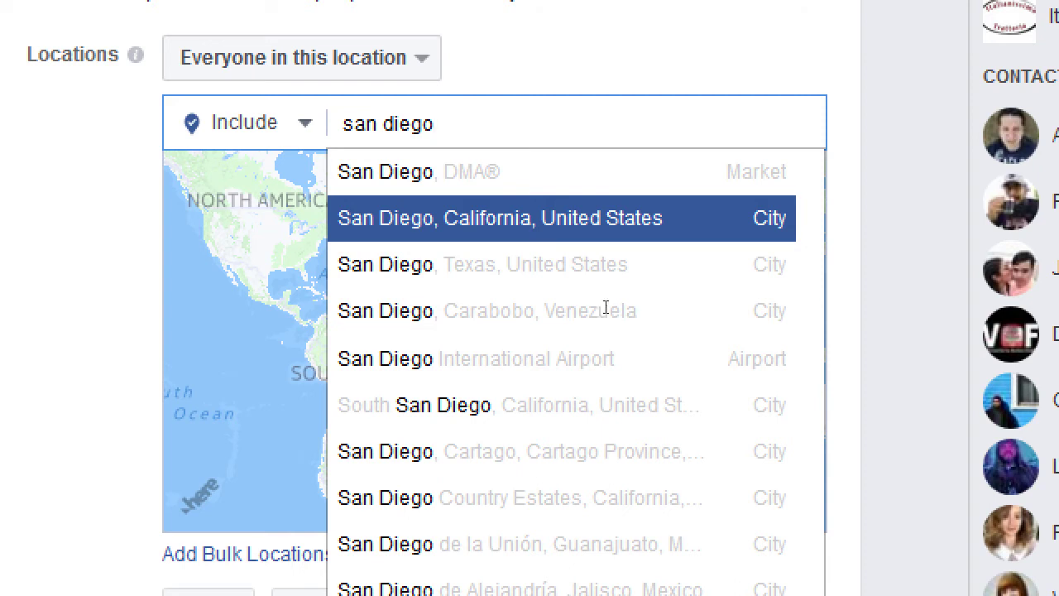
{"action": "key", "text": "Return"}
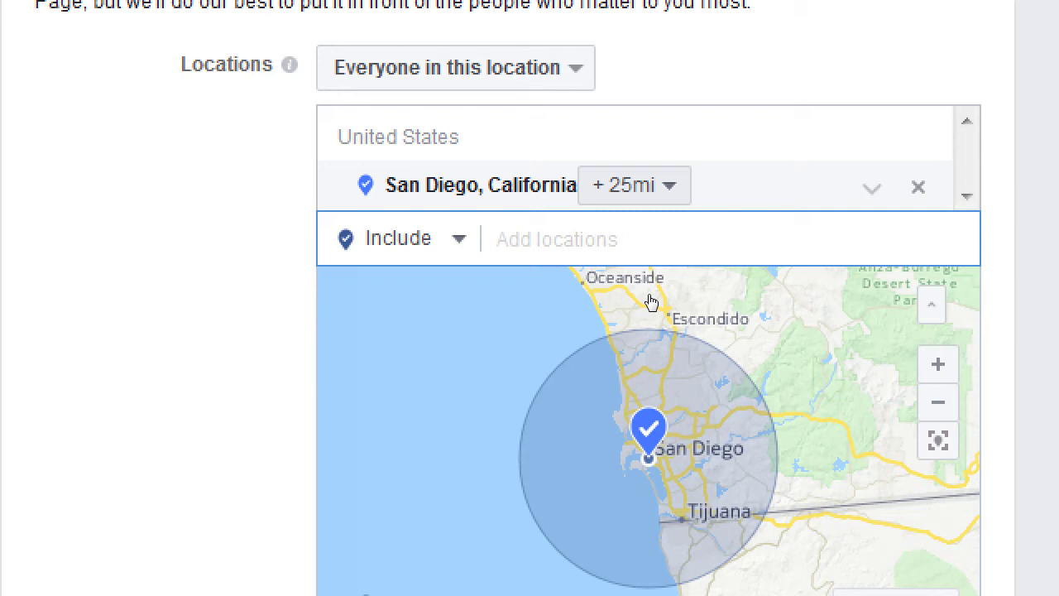
Try the San Diego location's radius at 10 miles and at 50 miles.
{"action": "left_click", "coordinate": [634, 185]}
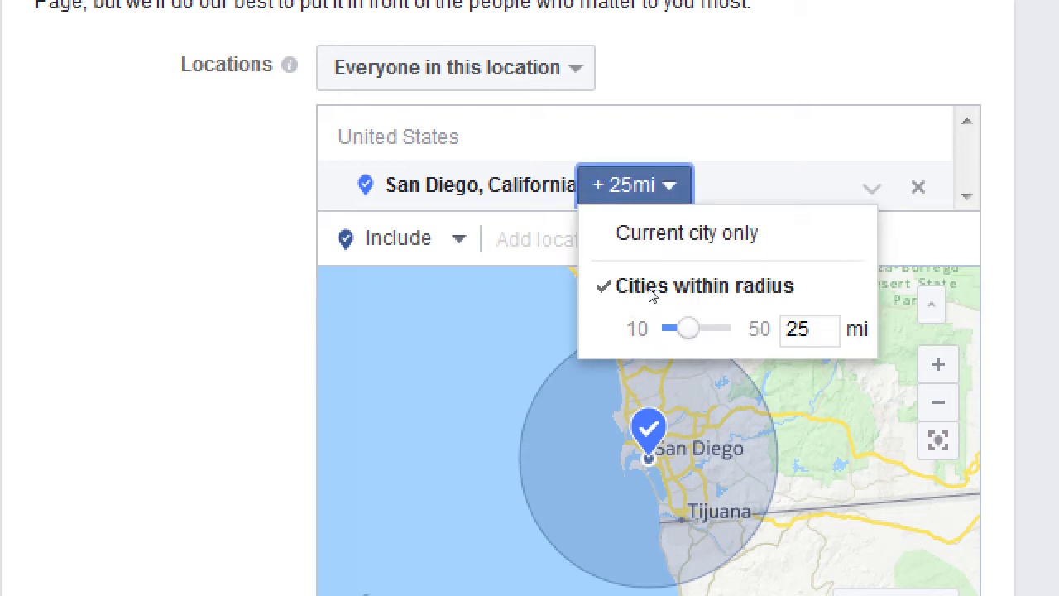
{"action": "left_click_drag", "start_coordinate": [688, 328], "coordinate": [665, 329]}
{"action": "left_click", "coordinate": [478, 369]}
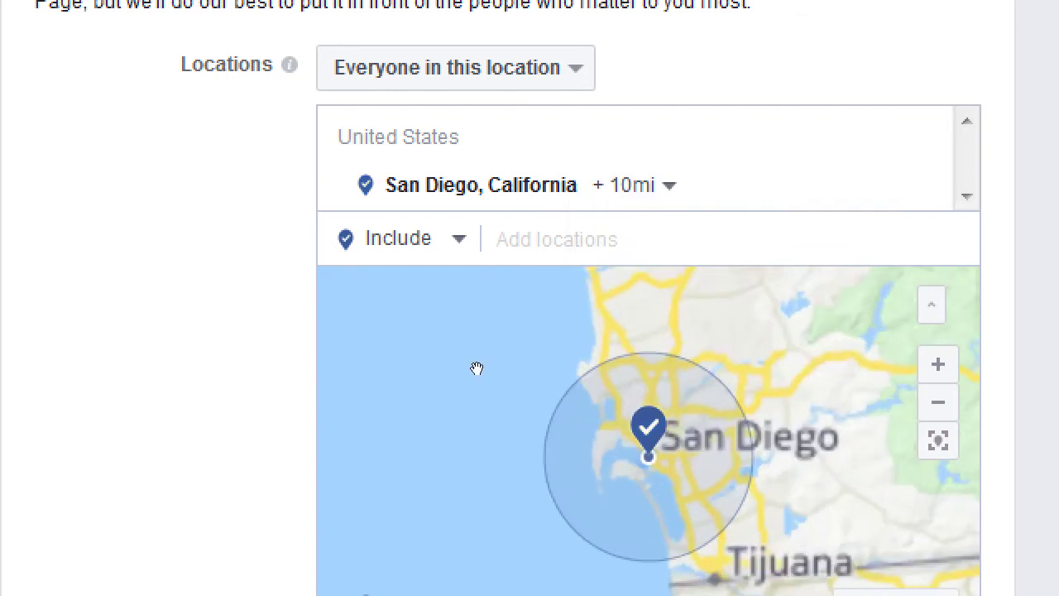
{"action": "left_click", "coordinate": [634, 186]}
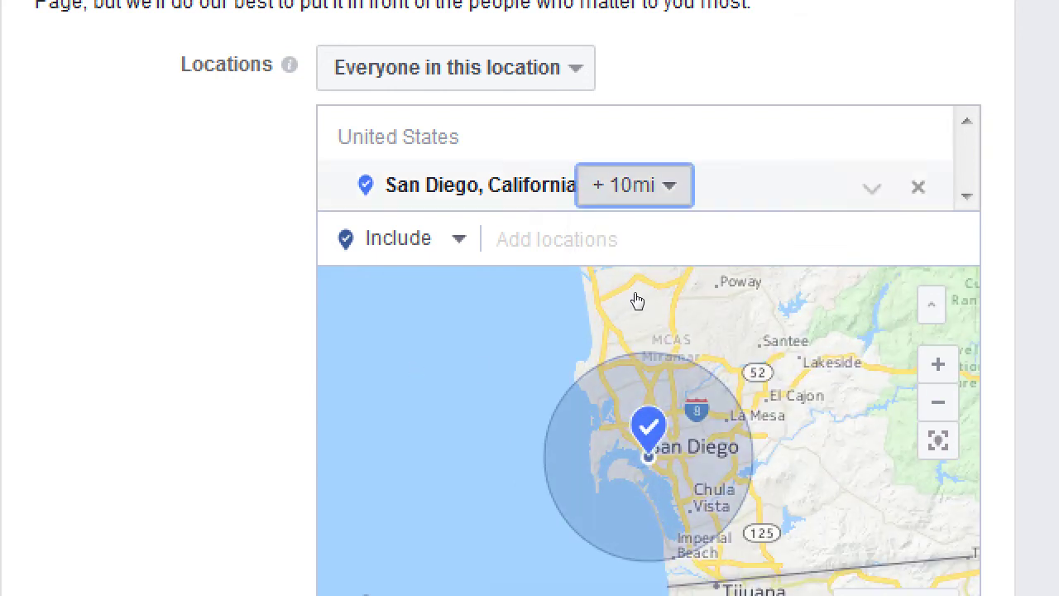
{"action": "left_click_drag", "start_coordinate": [662, 328], "coordinate": [733, 331]}
{"action": "left_click", "coordinate": [695, 353]}
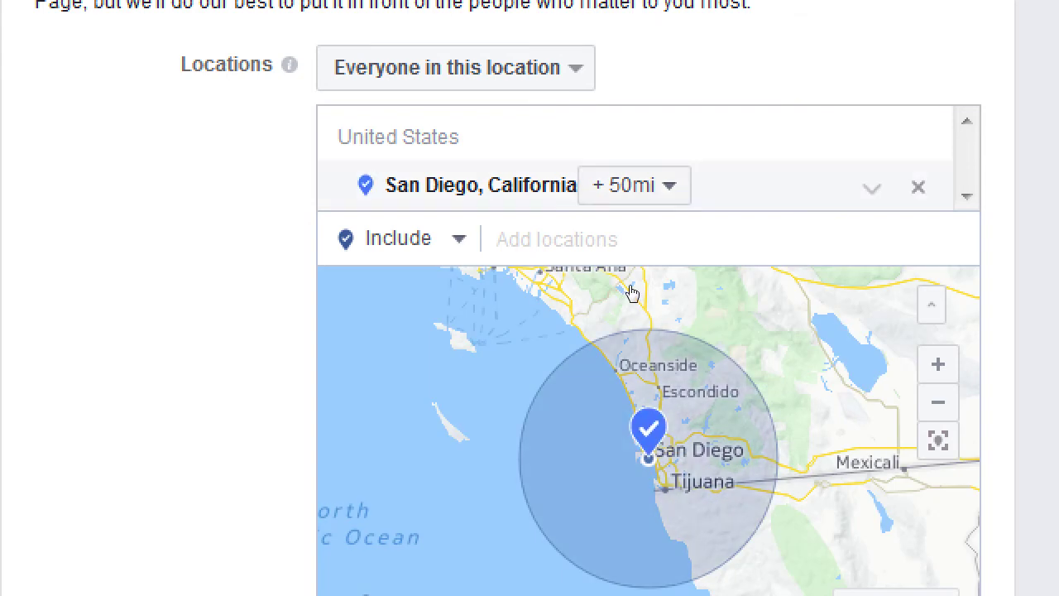
Set the San Diego location's radius back to 10 miles.
{"action": "left_click", "coordinate": [634, 185]}
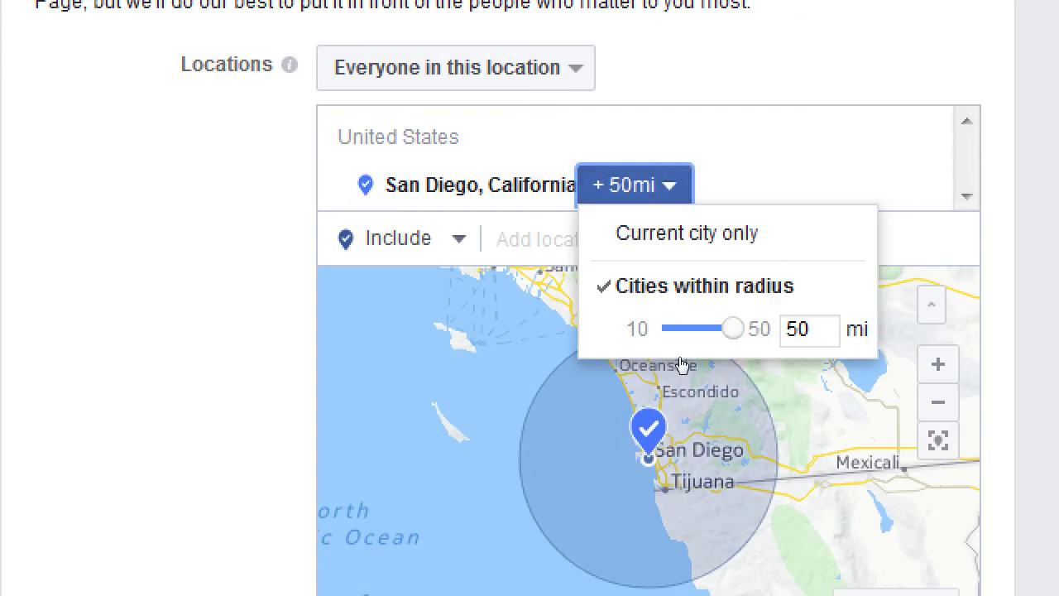
{"action": "left_click_drag", "start_coordinate": [732, 329], "coordinate": [620, 365]}
{"action": "left_click", "coordinate": [619, 365]}
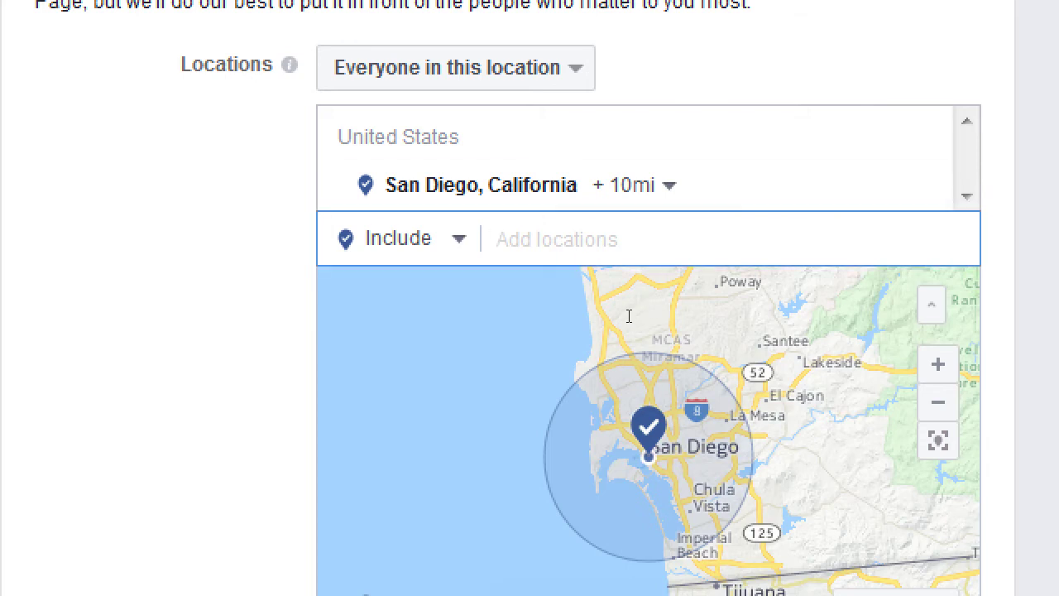
Search for "los angeles" and include Los Angeles, California, United States as a second audience location.
{"action": "type", "text": "los angel"}
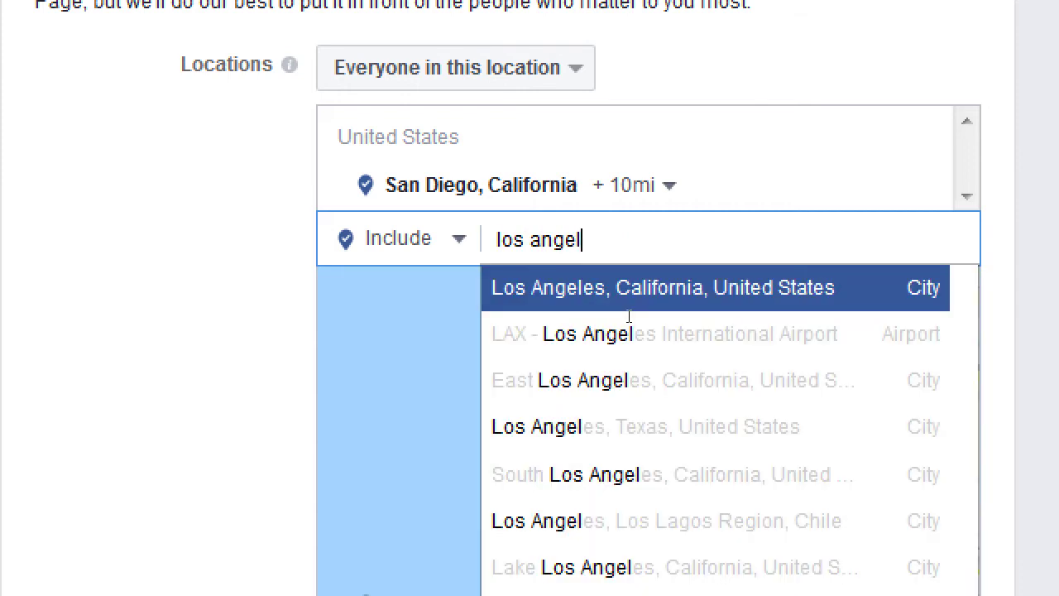
{"action": "type", "text": "es"}
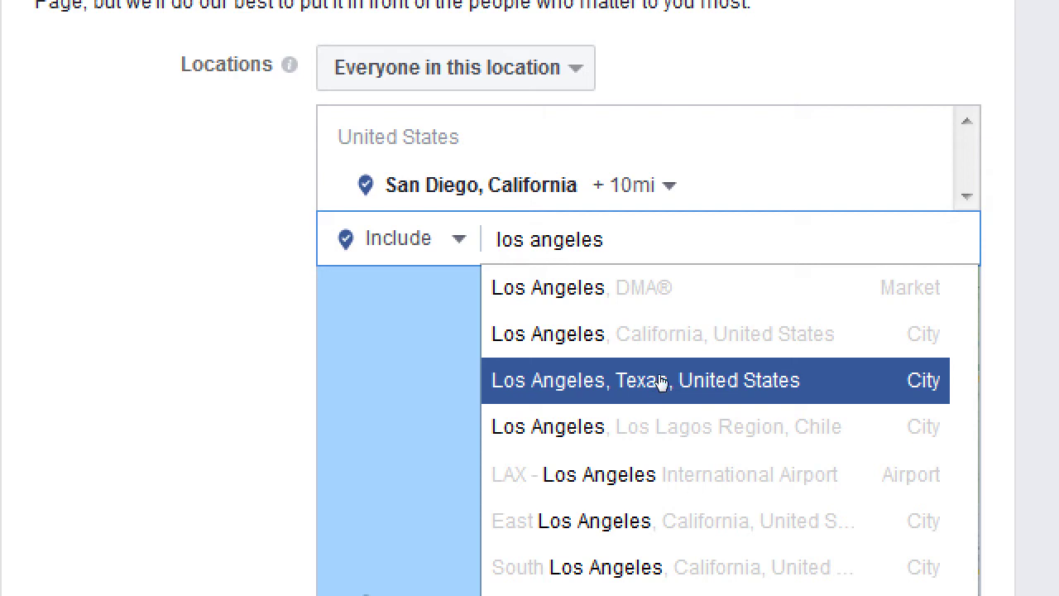
{"action": "left_click", "coordinate": [660, 353]}
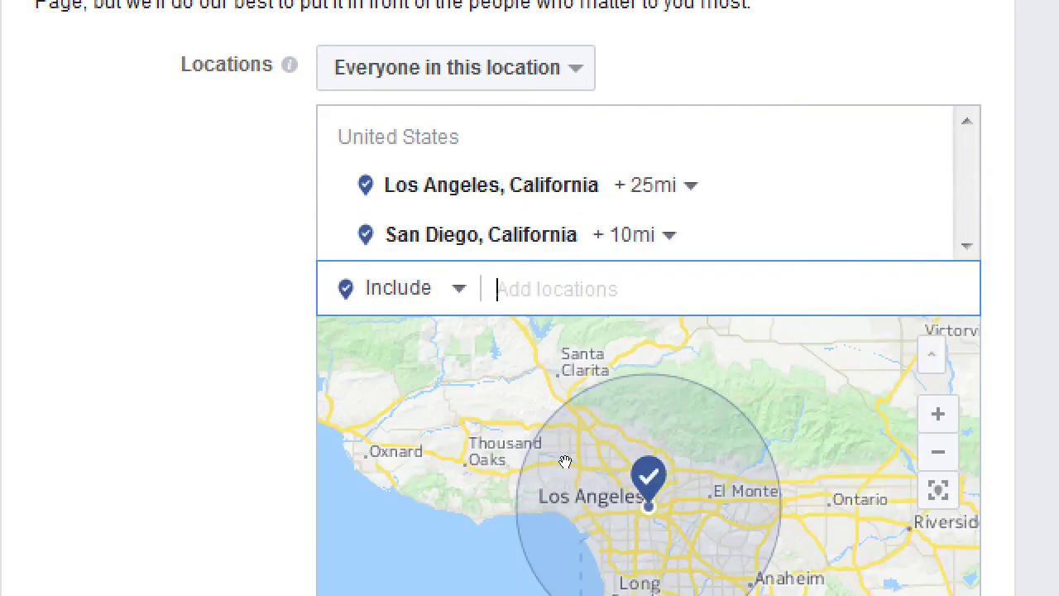
Set the Los Angeles location's radius to 10 miles and compare both cities' coverage on the map.
{"action": "left_click_drag", "start_coordinate": [656, 481], "coordinate": [657, 417]}
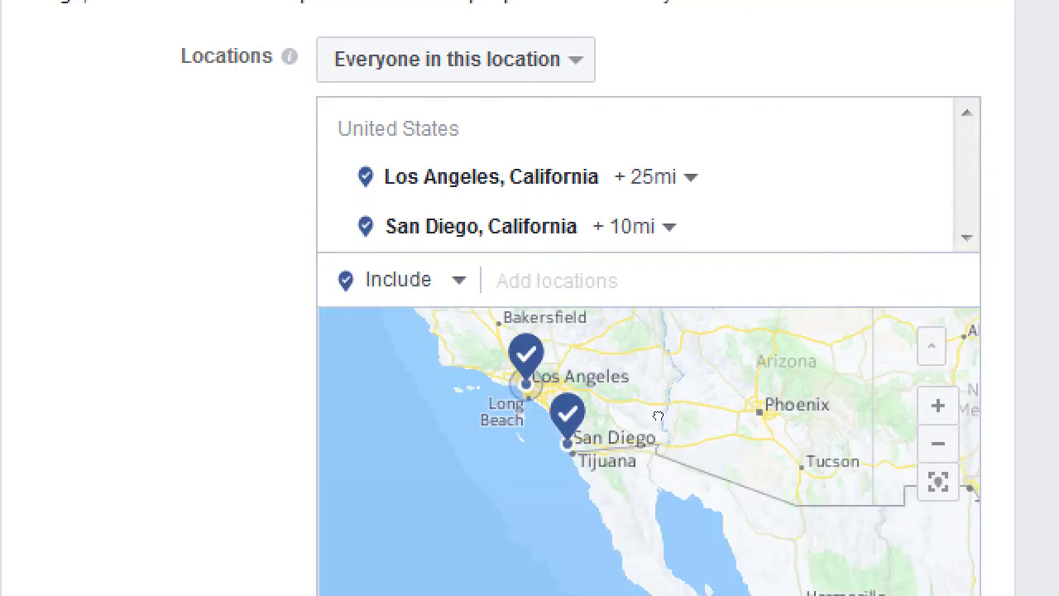
{"action": "scroll", "coordinate": [657, 416], "scroll_direction": "up", "scroll_amount": 1}
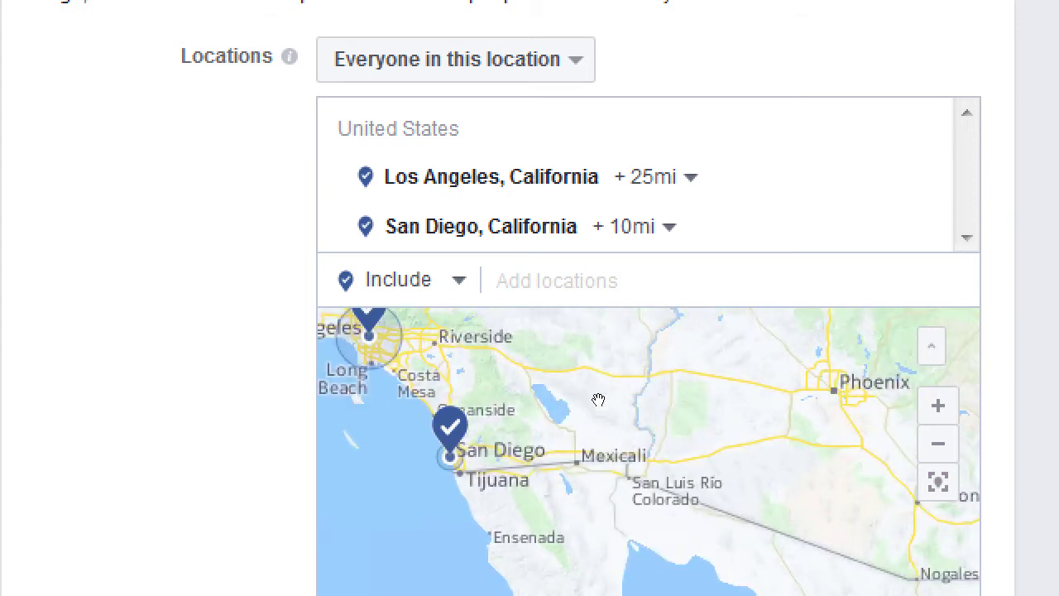
{"action": "left_click", "coordinate": [654, 176]}
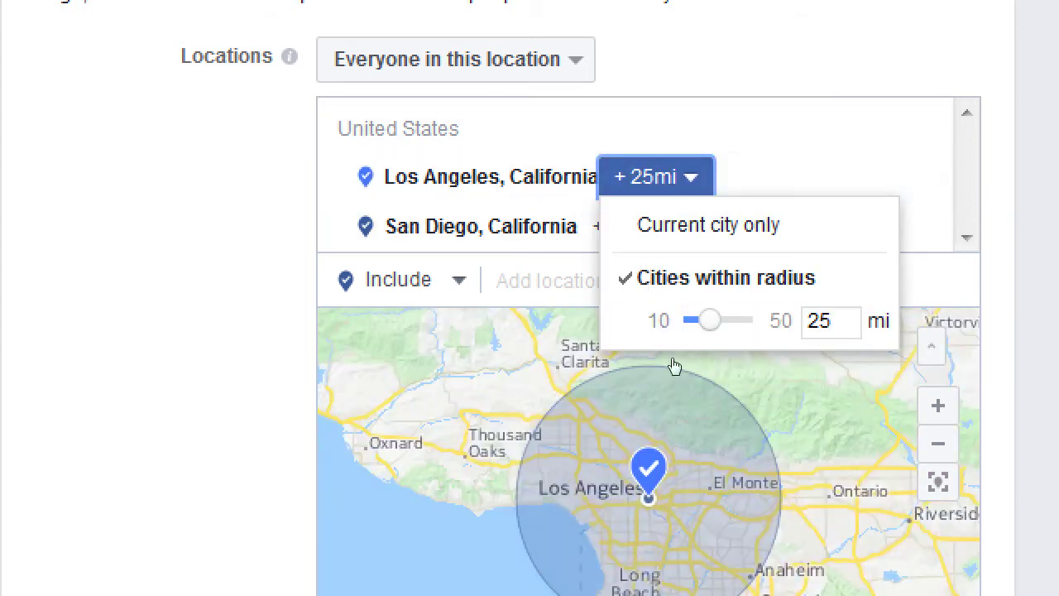
{"action": "left_click_drag", "start_coordinate": [709, 320], "coordinate": [682, 321]}
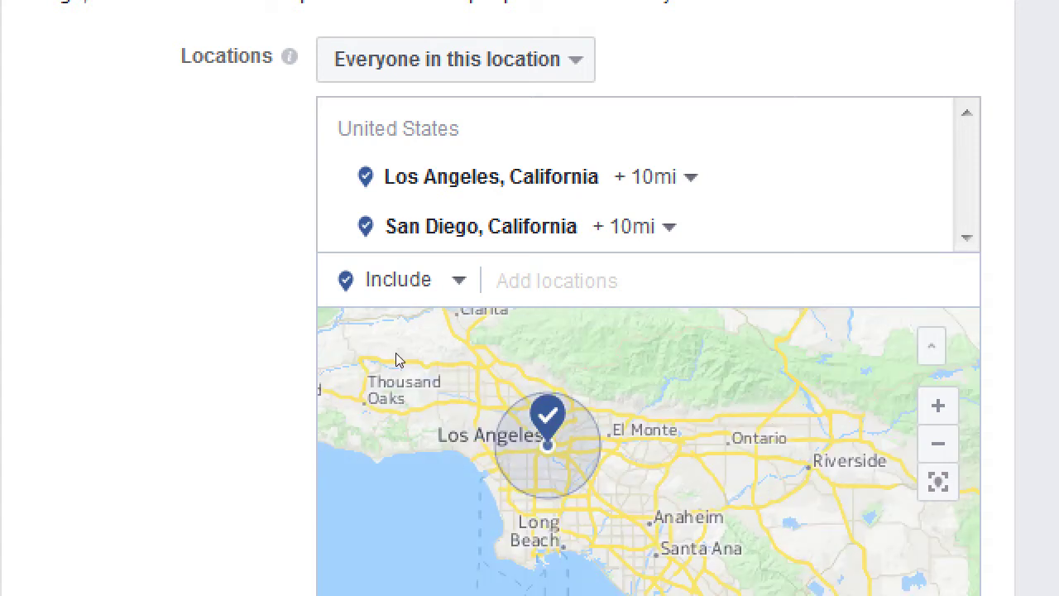
{"action": "scroll", "coordinate": [426, 452], "scroll_direction": "down", "scroll_amount": 2}
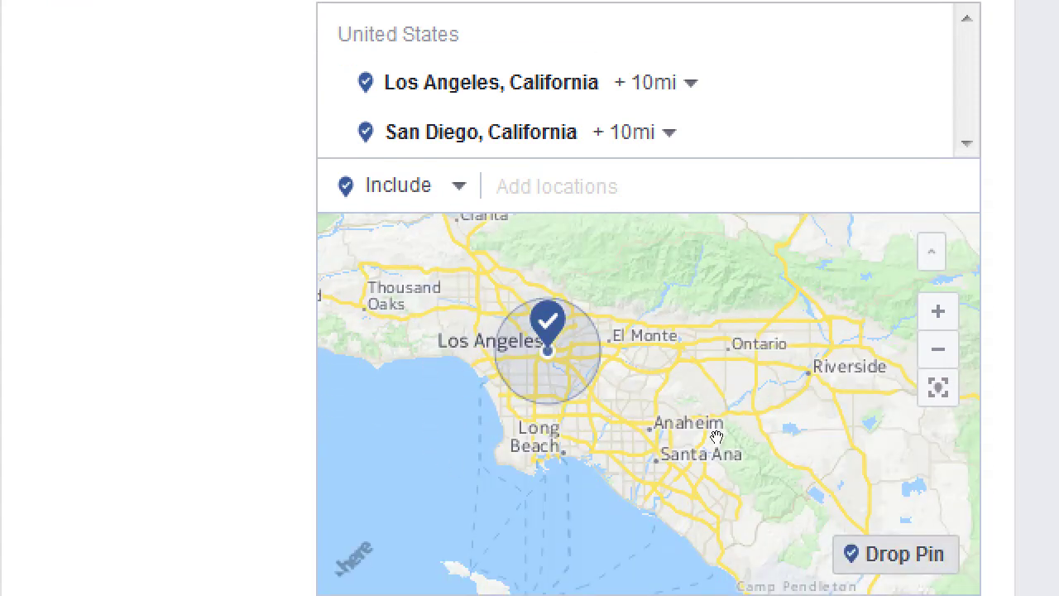
{"action": "left_click_drag", "start_coordinate": [717, 437], "coordinate": [644, 382]}
{"action": "scroll", "coordinate": [645, 381], "scroll_direction": "down", "scroll_amount": 2}
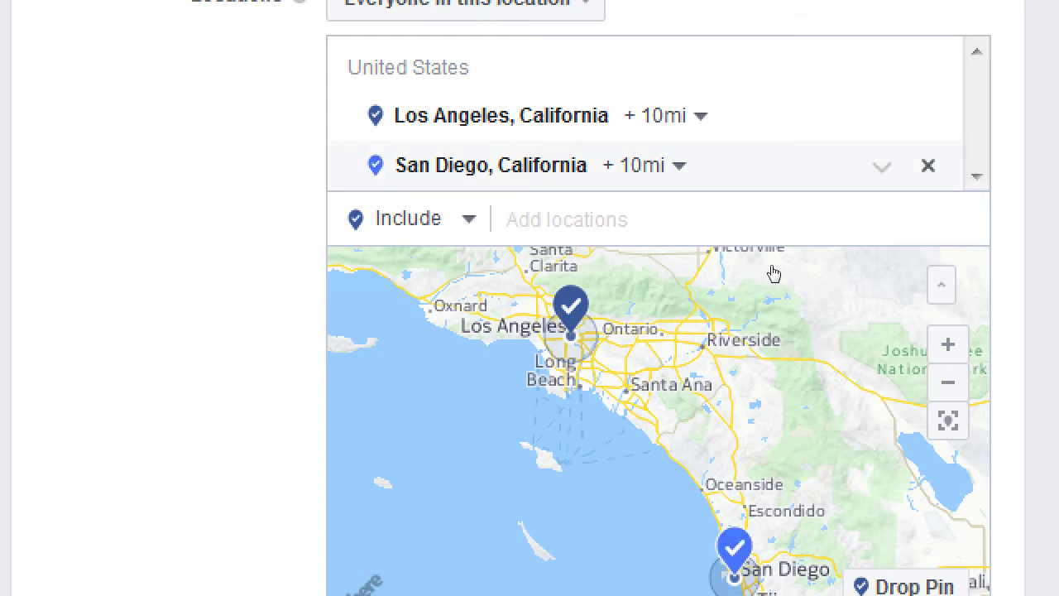
Remove the Los Angeles and San Diego locations, and try a location search for "earth", clearing it again.
{"action": "key", "text": "BackSpace"}
{"action": "key", "text": "BackSpace"}
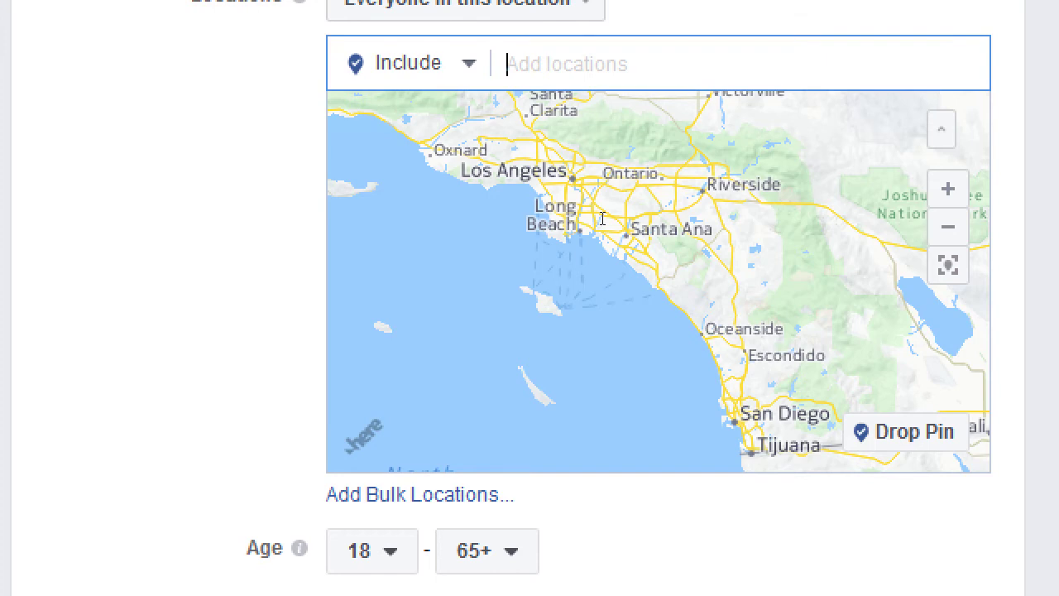
{"action": "type", "text": "earth"}
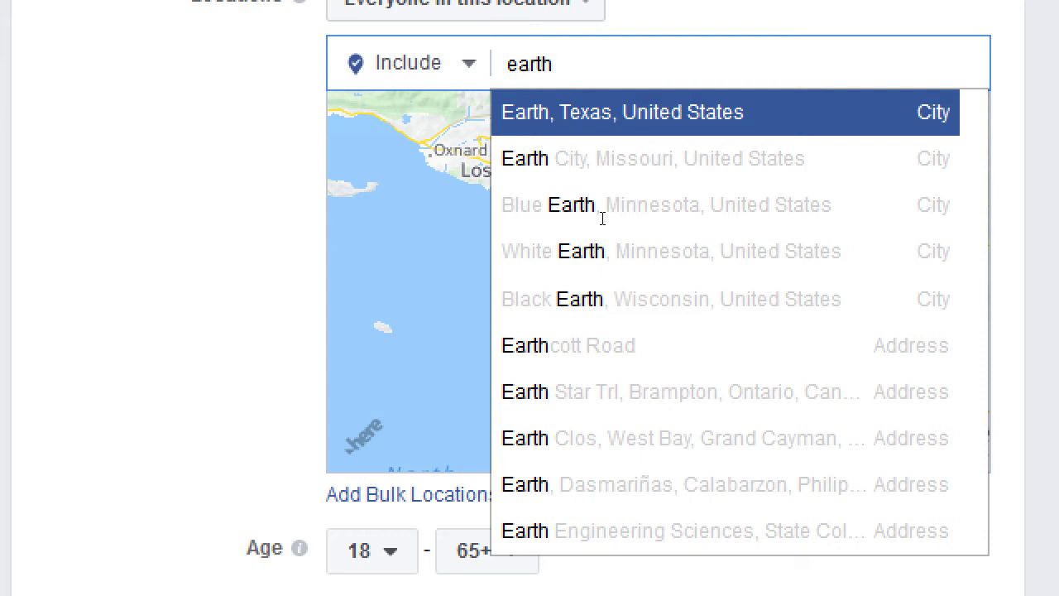
{"action": "key", "text": "BackSpace"}
{"action": "key", "text": "BackSpace"}
{"action": "key", "text": "BackSpace"}
{"action": "key", "text": "BackSpace"}
{"action": "key", "text": "BackSpace"}
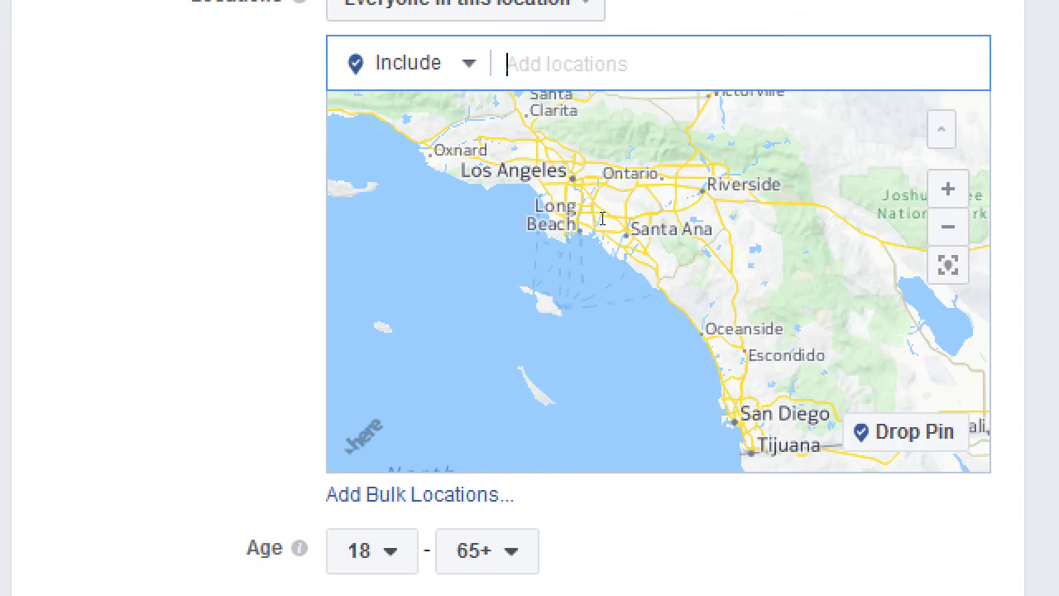
Include the countries United States and Japan as audience locations and view them on the map.
{"action": "type", "text": "united states"}
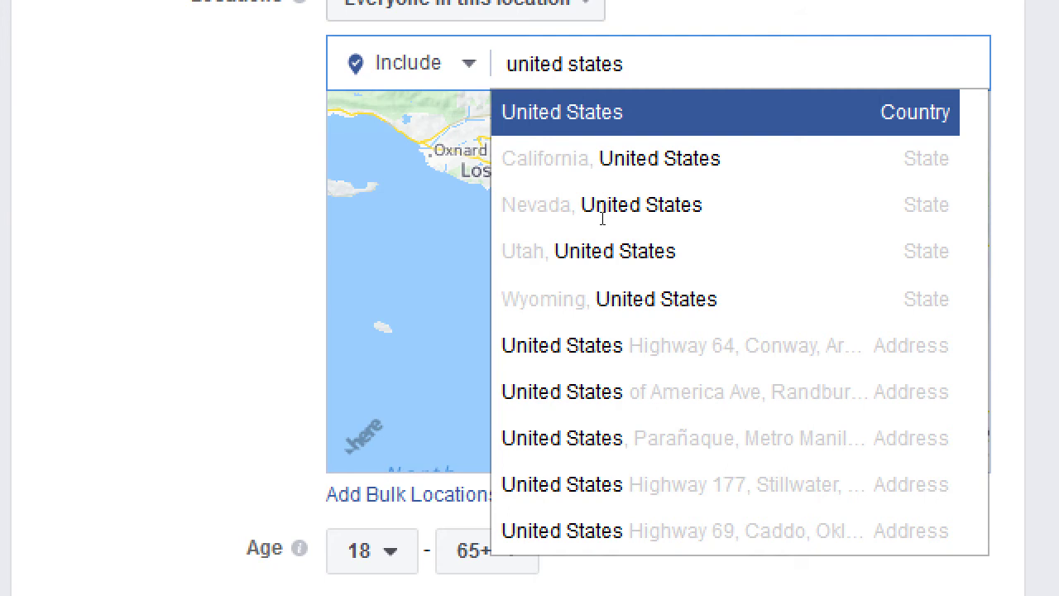
{"action": "key", "text": "Return"}
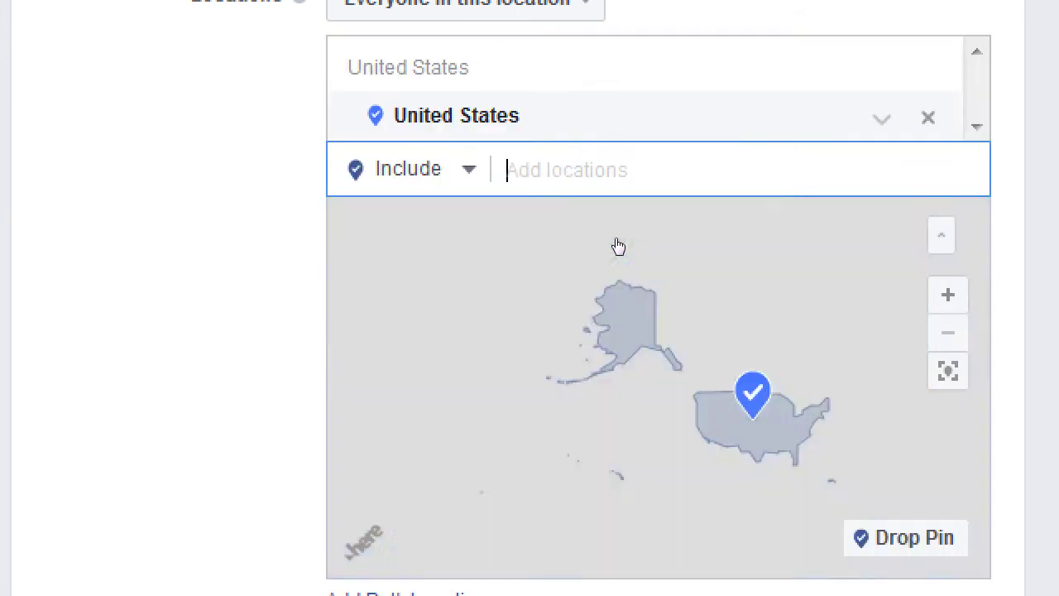
{"action": "scroll", "coordinate": [690, 428], "scroll_direction": "up", "scroll_amount": 1}
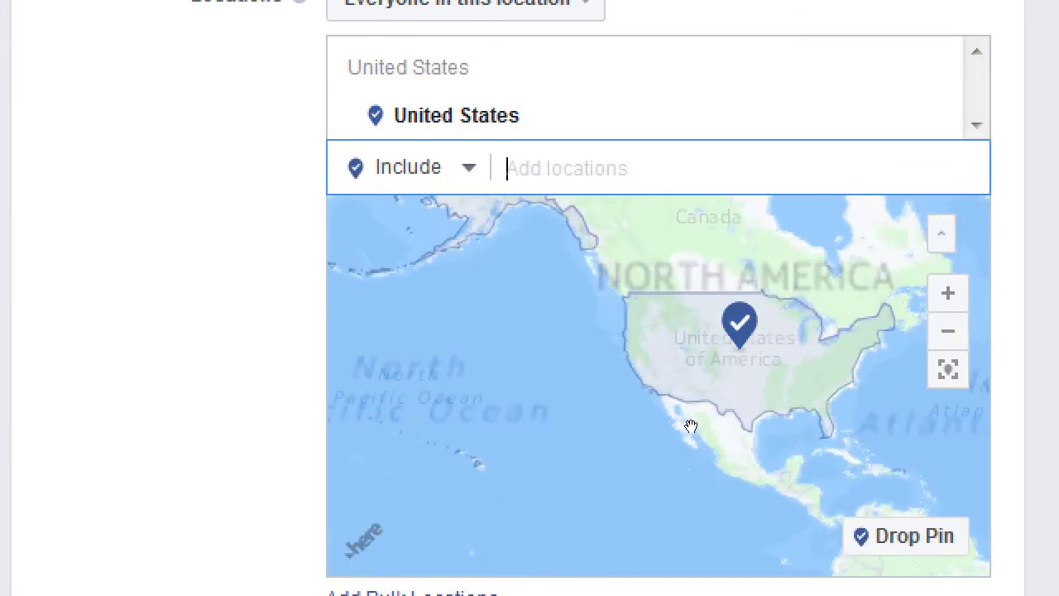
{"action": "scroll", "coordinate": [663, 405], "scroll_direction": "down", "scroll_amount": 1}
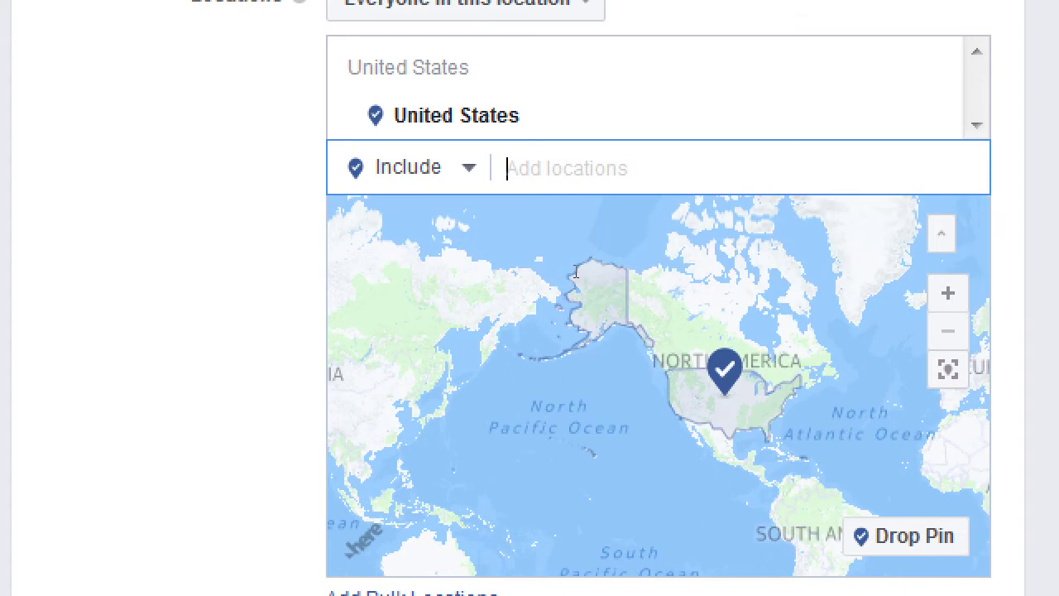
{"action": "type", "text": "japan"}
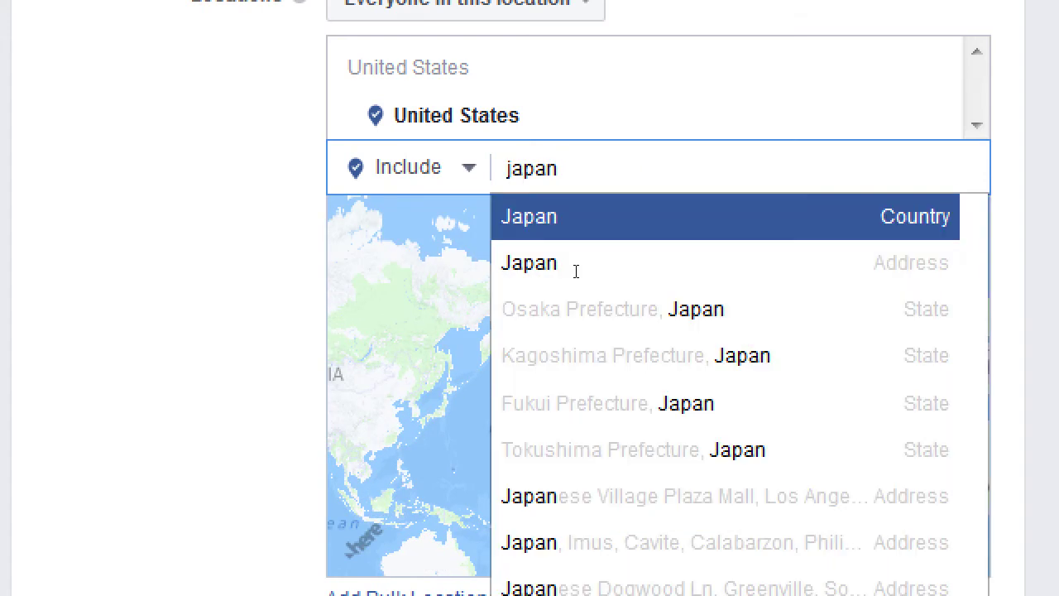
{"action": "key", "text": "Return"}
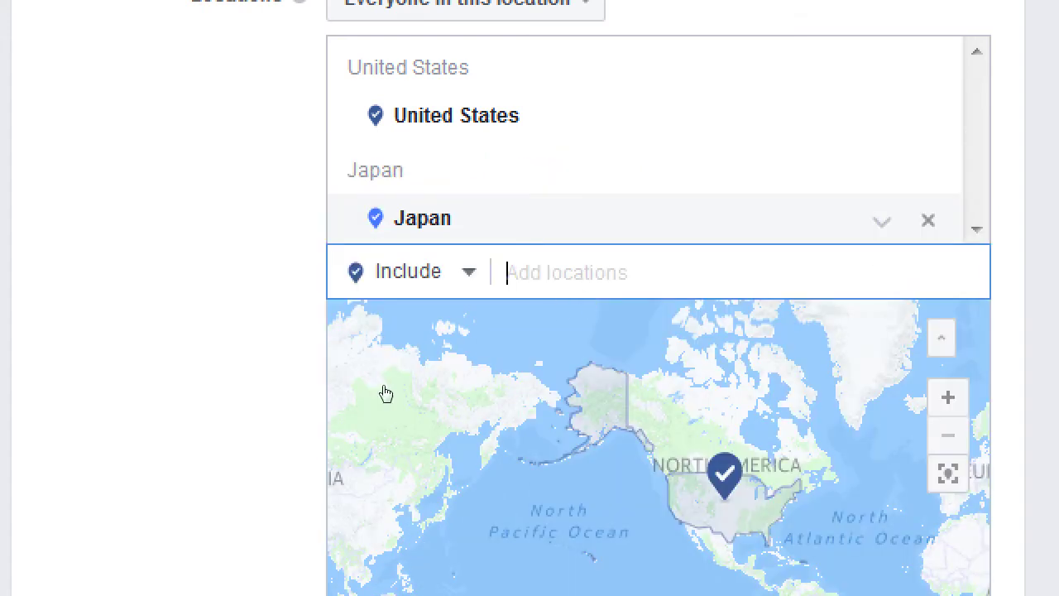
{"action": "scroll", "coordinate": [674, 432], "scroll_direction": "down", "scroll_amount": 1}
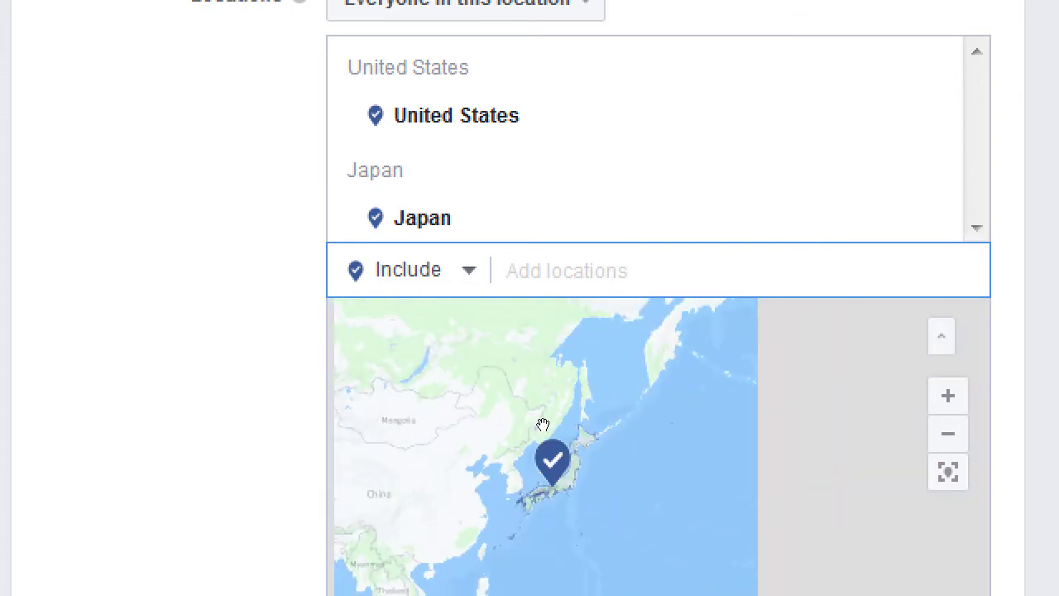
{"action": "left_click_drag", "start_coordinate": [674, 431], "coordinate": [574, 416]}
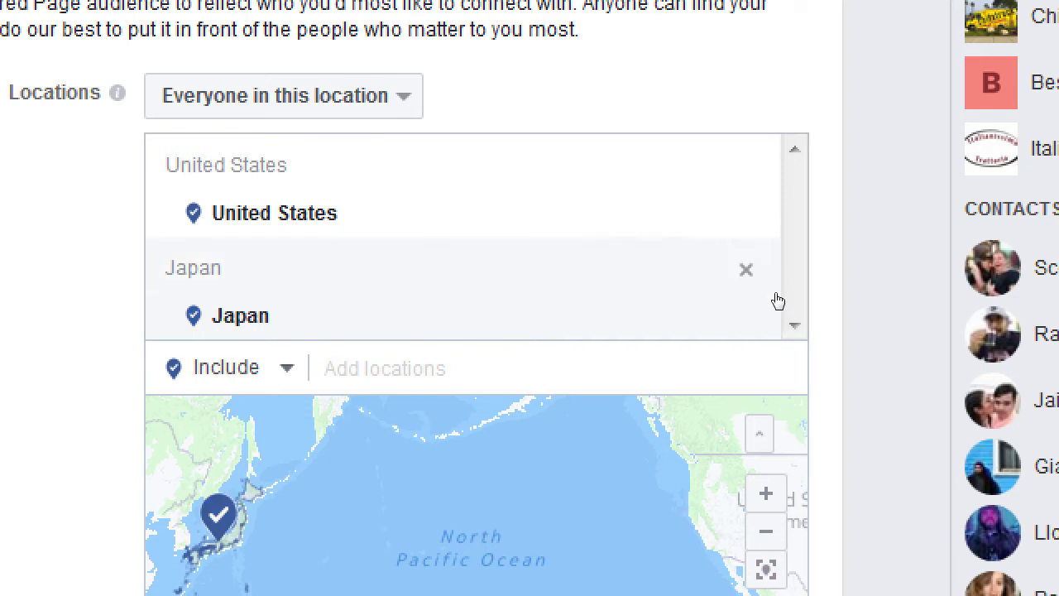
Remove Japan and the United States from the included audience locations.
{"action": "left_click", "coordinate": [777, 293]}
{"action": "left_click", "coordinate": [773, 235]}
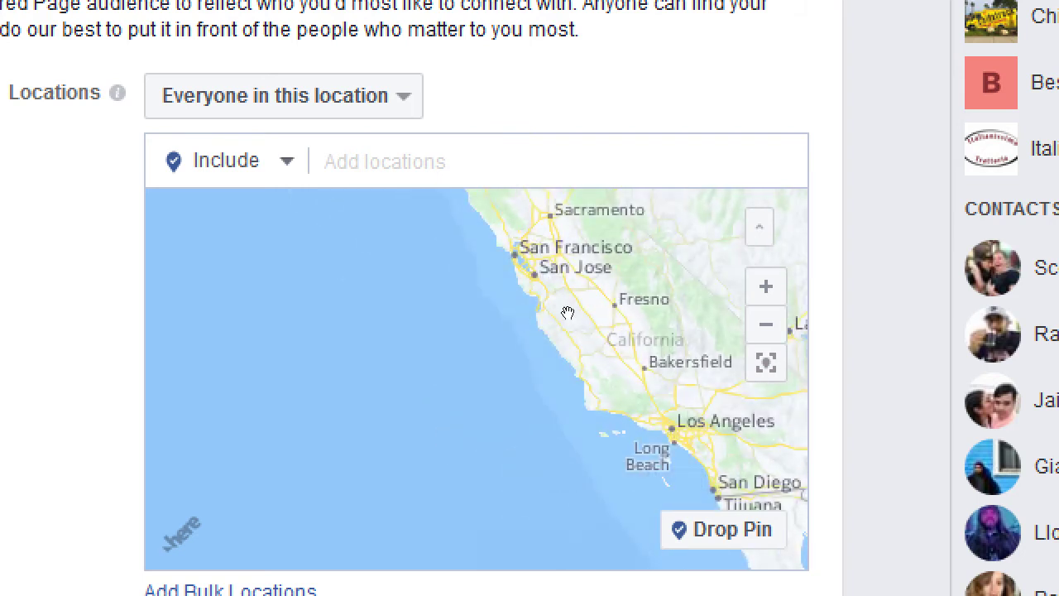
{"action": "left_click_drag", "start_coordinate": [729, 282], "coordinate": [646, 263]}
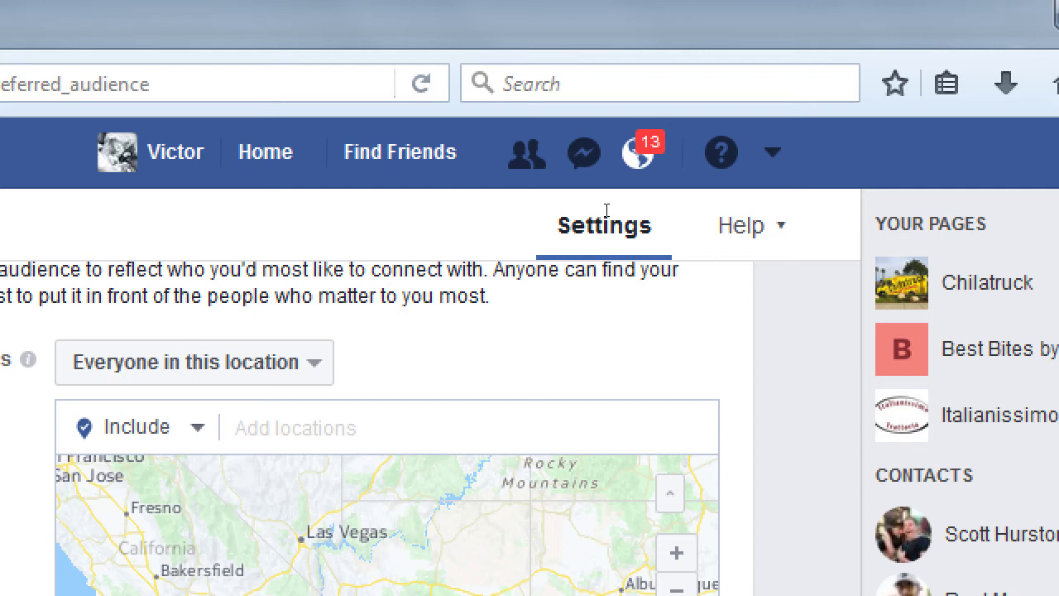
Switch the audience location rule to Exclude and return it to Include.
{"action": "scroll", "coordinate": [313, 218], "scroll_direction": "down", "scroll_amount": 3}
{"action": "scroll", "coordinate": [312, 217], "scroll_direction": "up", "scroll_amount": 3}
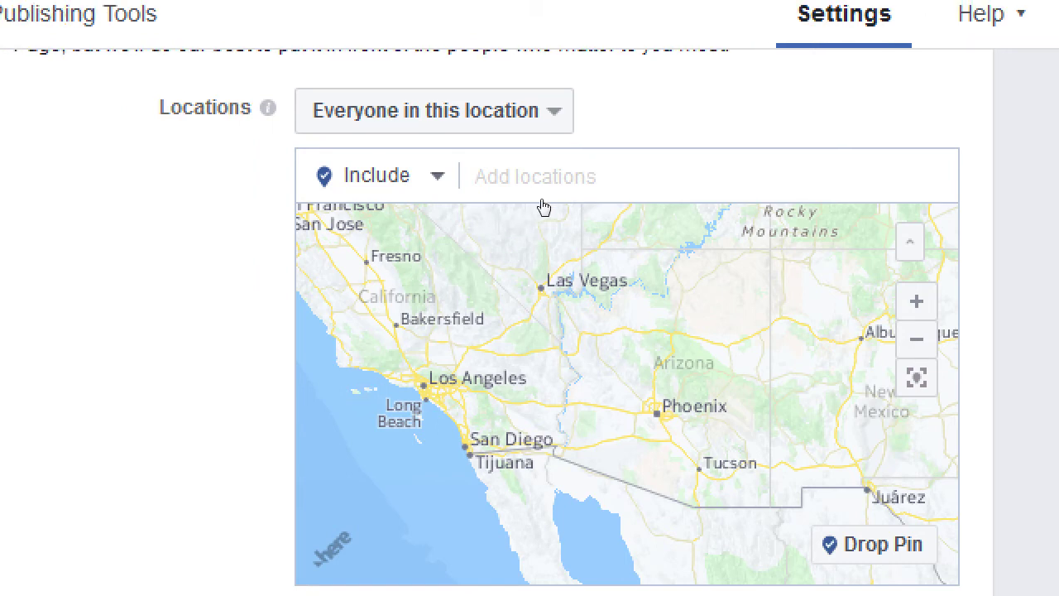
{"action": "key", "text": "space"}
{"action": "key", "text": "Down"}
{"action": "key", "text": "Down"}
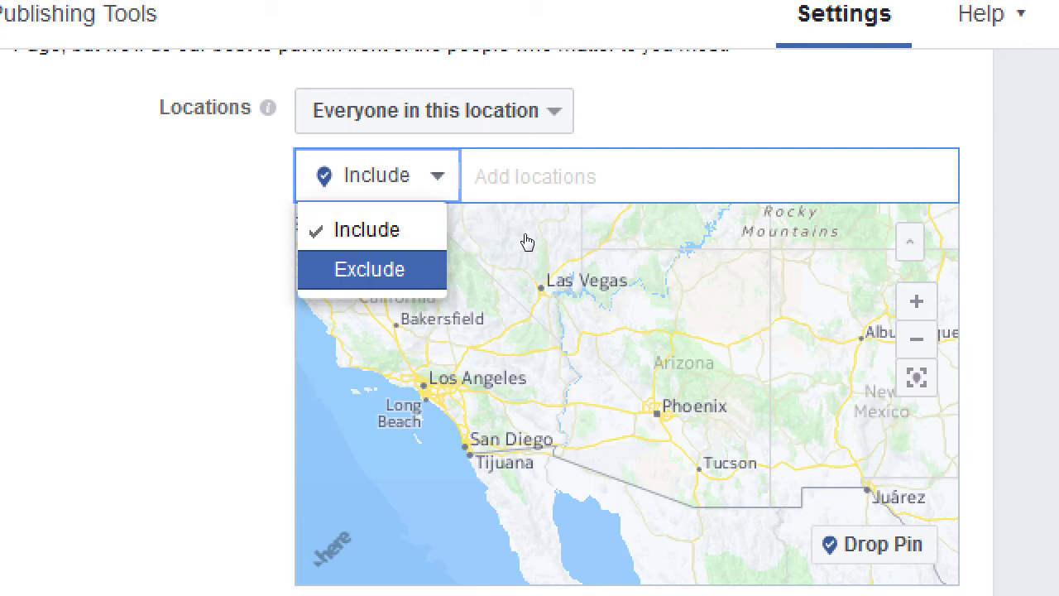
{"action": "key", "text": "Return"}
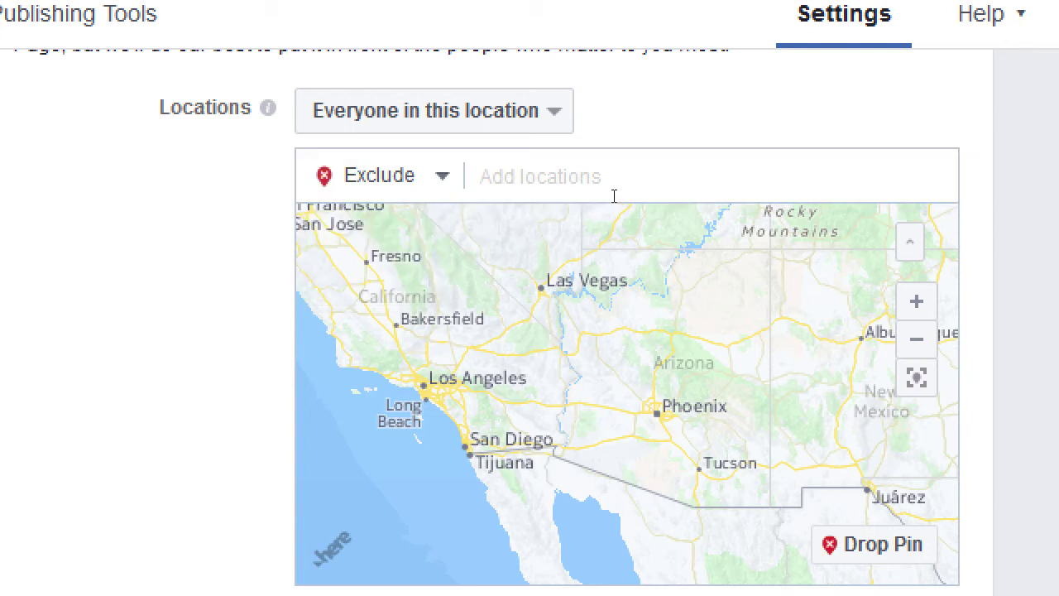
{"action": "key", "text": "space"}
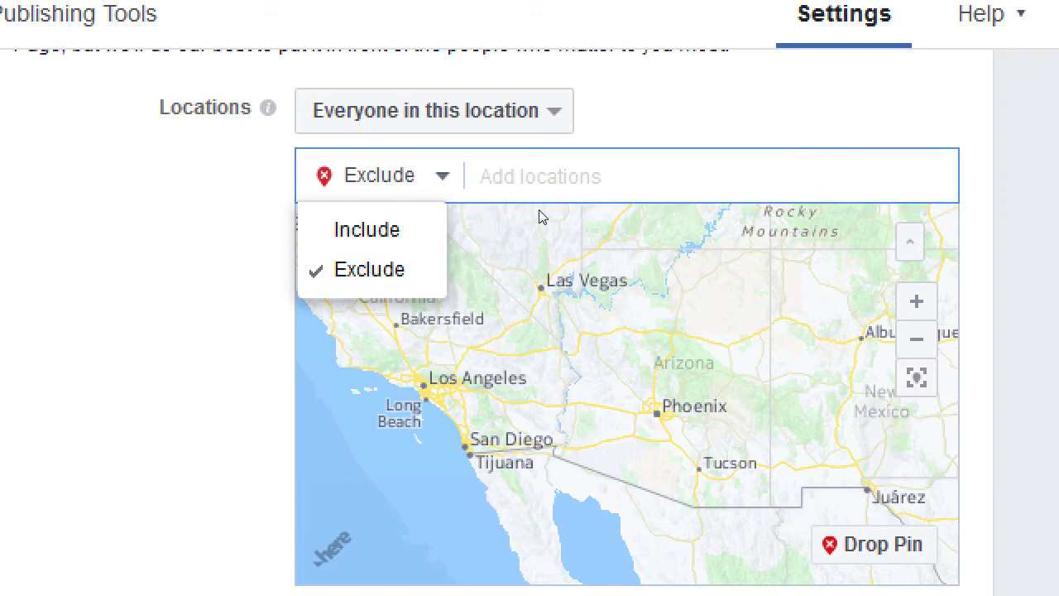
{"action": "key", "text": "Up"}
{"action": "key", "text": "Return"}
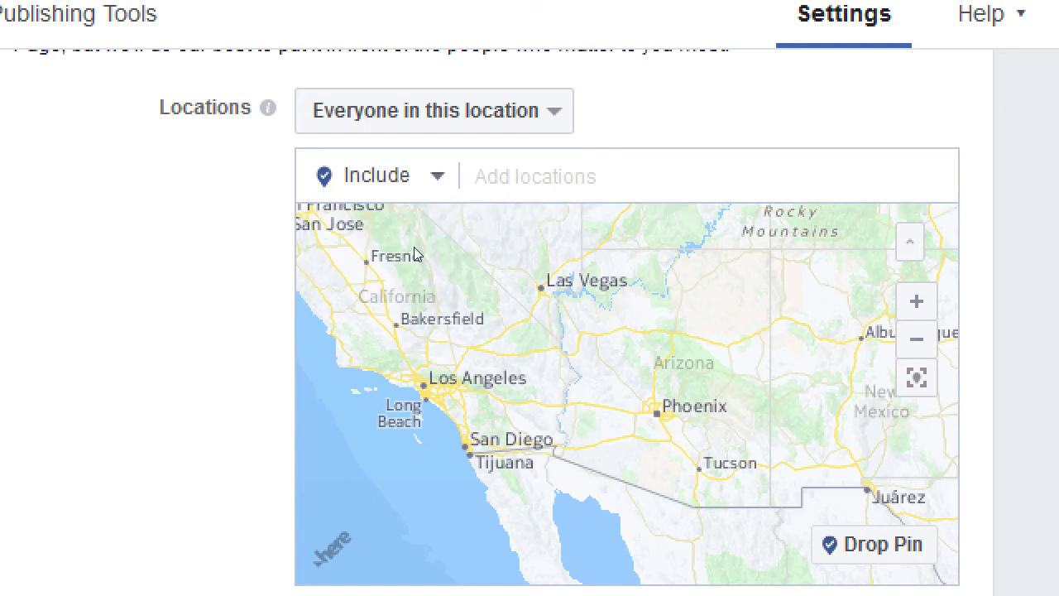
Review the maximum and minimum age options and the Gender help text for the preferred audience without changing anything.
{"action": "scroll", "coordinate": [415, 255], "scroll_direction": "down", "scroll_amount": 4}
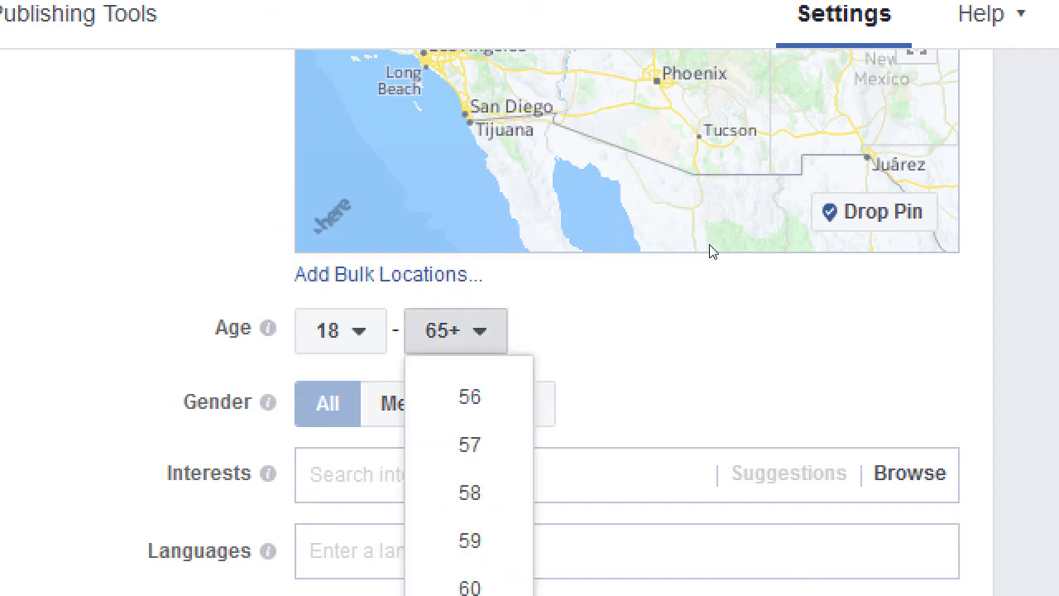
{"action": "left_click", "coordinate": [741, 251]}
{"action": "scroll", "coordinate": [743, 256], "scroll_direction": "down", "scroll_amount": 1}
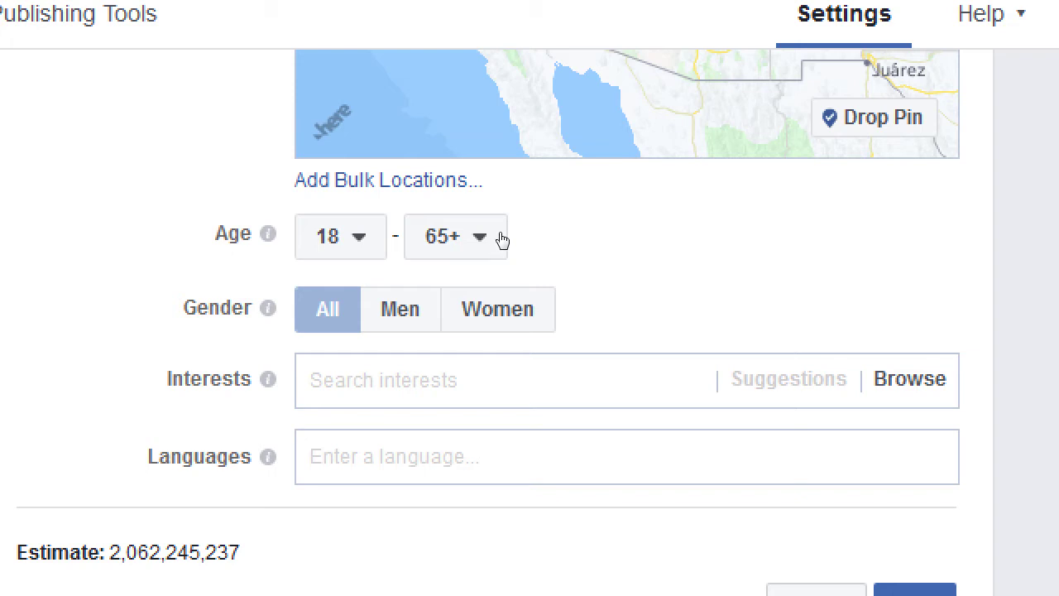
{"action": "key", "text": "space"}
{"action": "key", "text": "Down"}
{"action": "key", "text": "Down"}
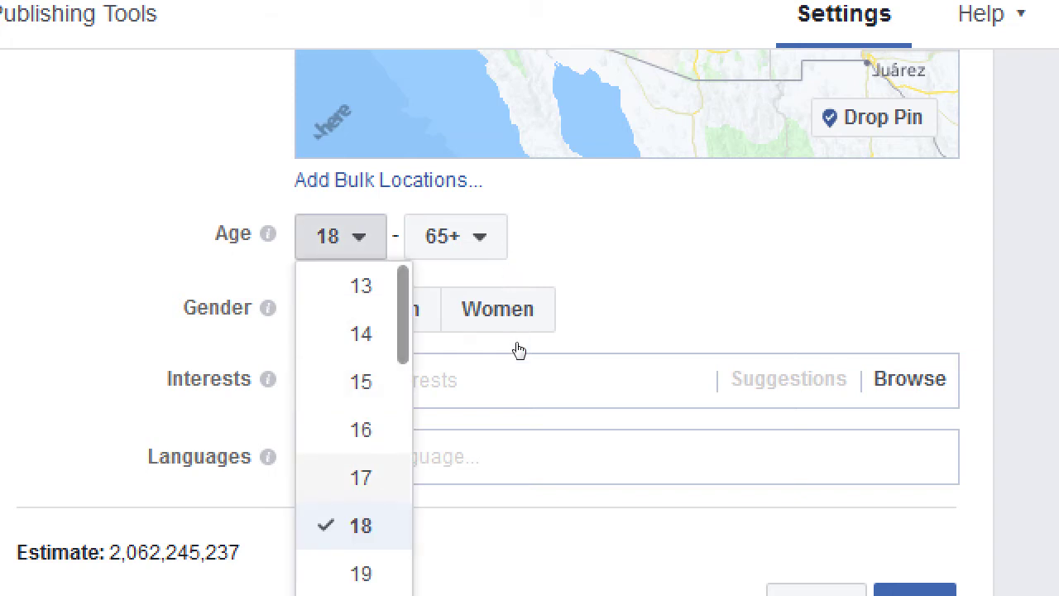
{"action": "key", "text": "Up"}
{"action": "key", "text": "Up"}
{"action": "key", "text": "Escape"}
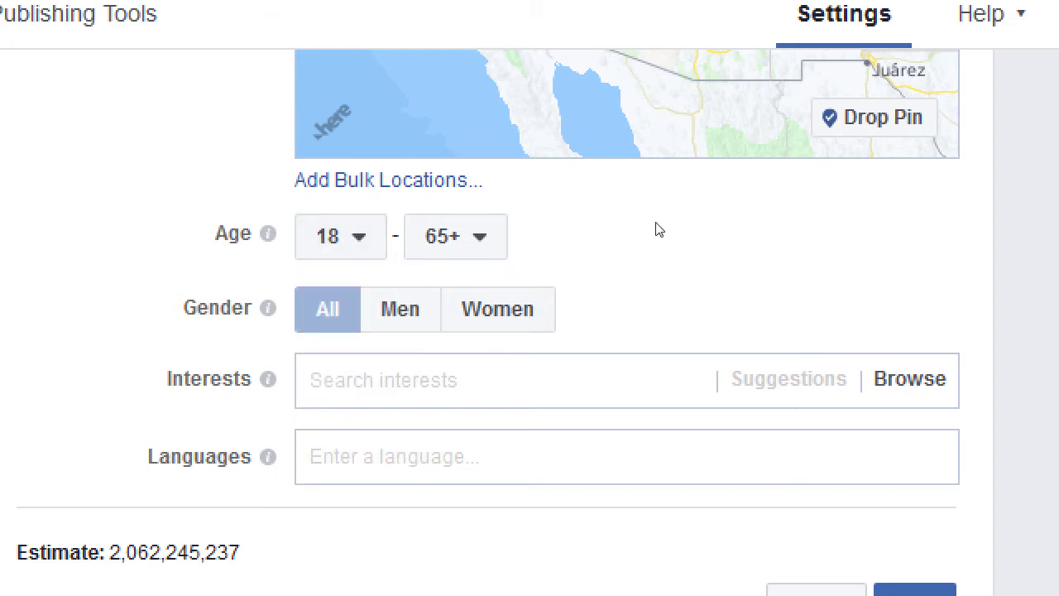
{"action": "key", "text": "space"}
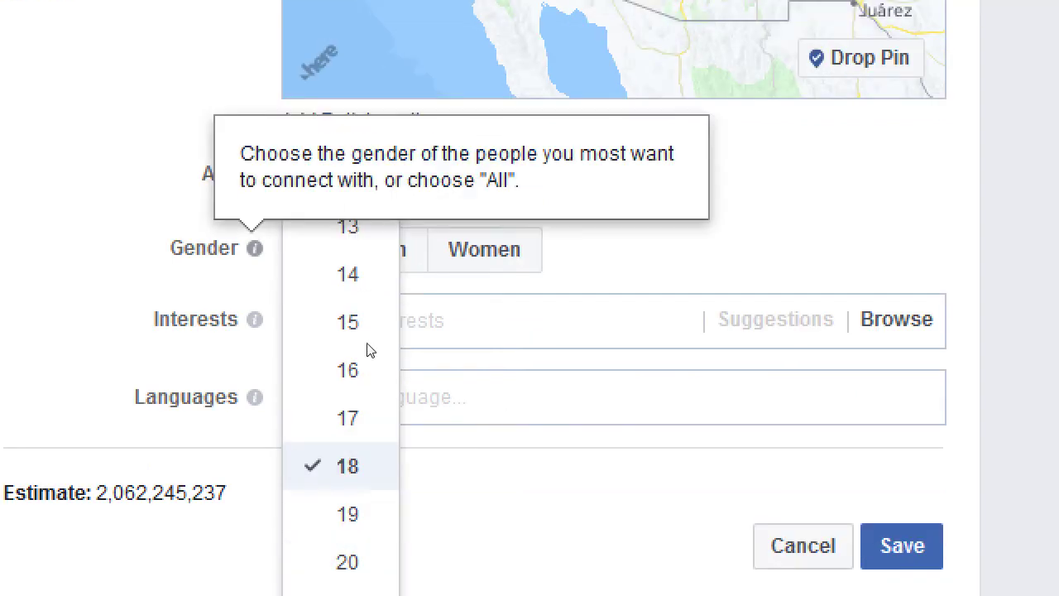
{"action": "key", "text": "Escape"}
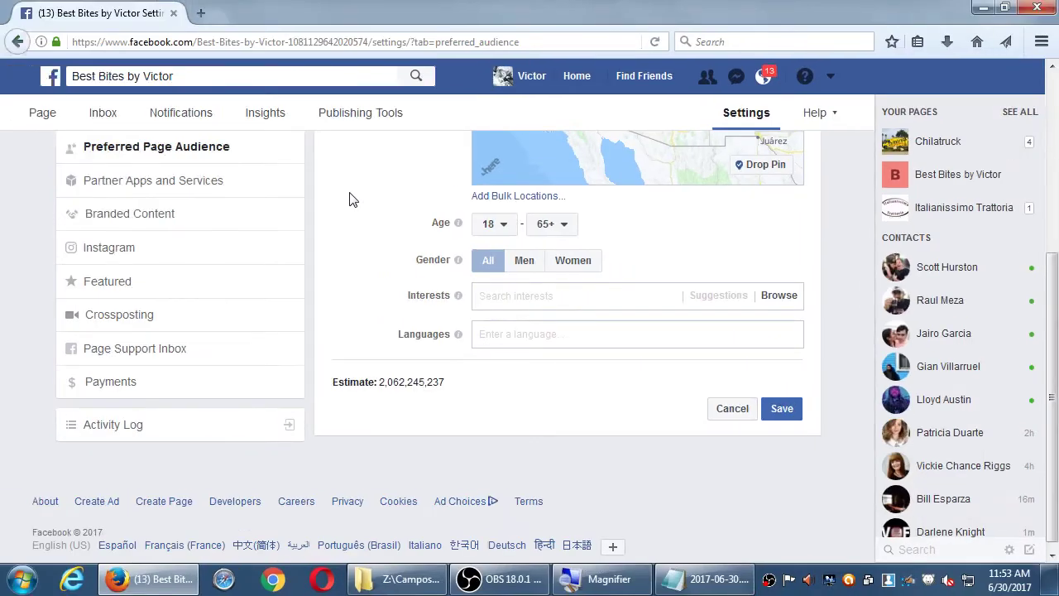
Set the preferred audience's minimum age to 40.
{"action": "scroll", "coordinate": [360, 191], "scroll_direction": "up", "scroll_amount": 2}
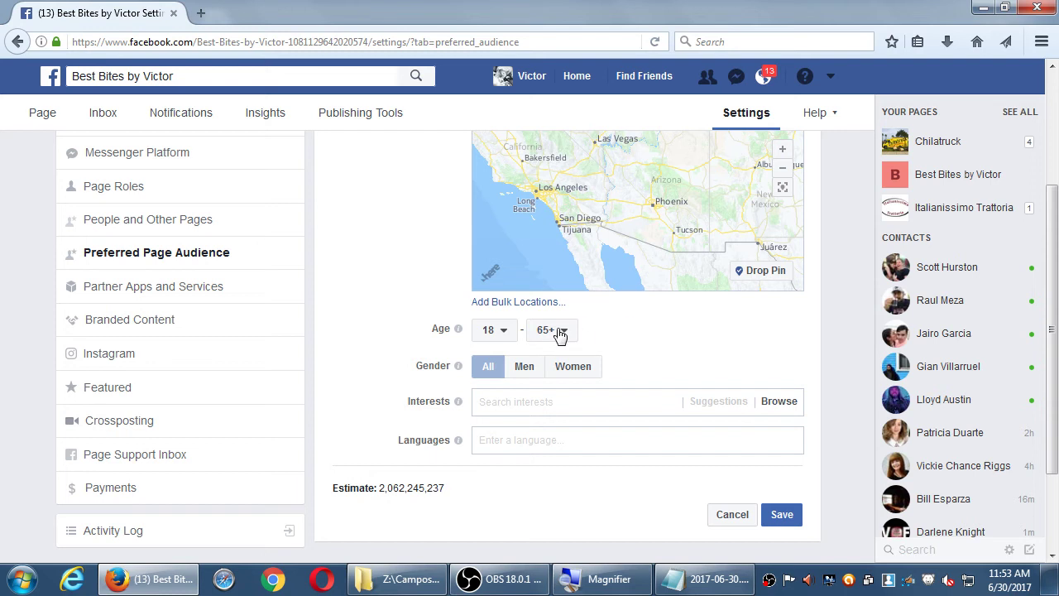
{"action": "left_click", "coordinate": [497, 330]}
{"action": "scroll", "coordinate": [390, 350], "scroll_direction": "down", "scroll_amount": 2}
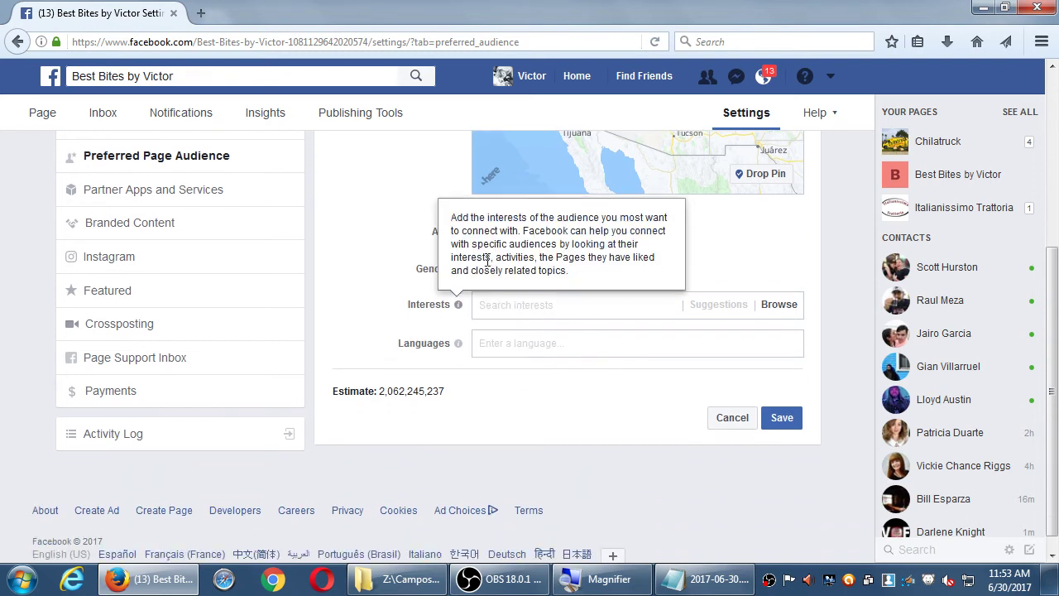
{"action": "left_click", "coordinate": [489, 234]}
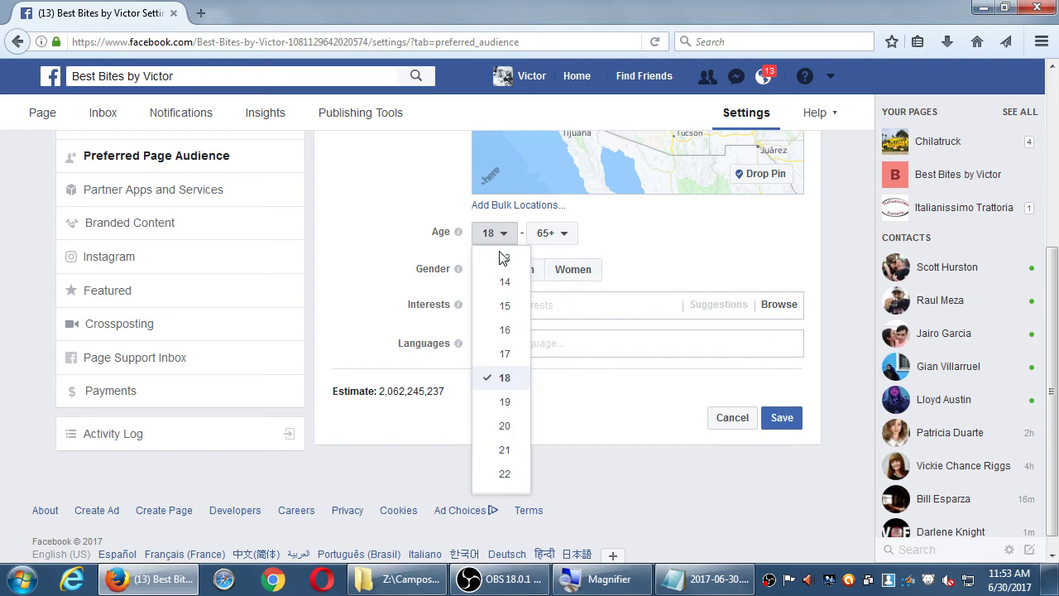
{"action": "scroll", "coordinate": [508, 345], "scroll_direction": "down", "scroll_amount": 6}
{"action": "scroll", "coordinate": [509, 344], "scroll_direction": "down", "scroll_amount": 2}
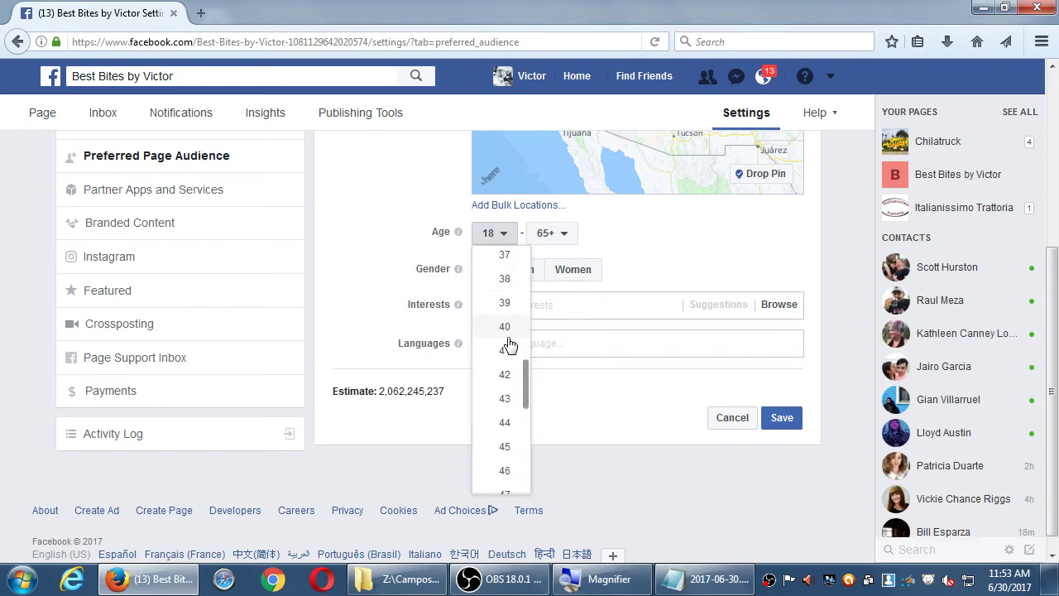
{"action": "left_click", "coordinate": [506, 335]}
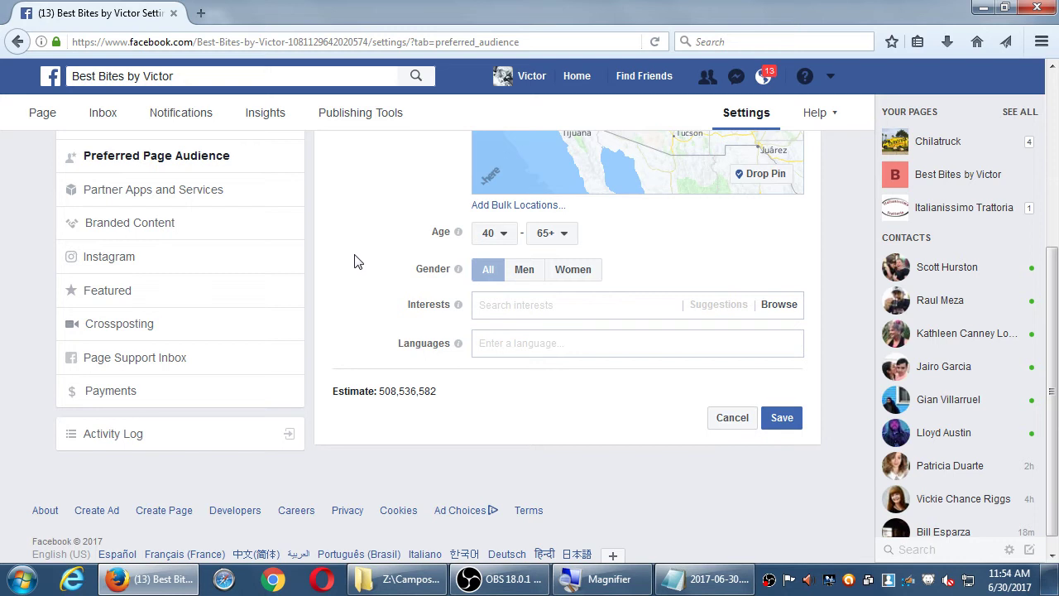
Try the Men and Women gender options to compare their audience estimates, and set the gender back to All.
{"action": "left_click", "coordinate": [524, 270]}
{"action": "left_click", "coordinate": [571, 270]}
{"action": "left_click", "coordinate": [490, 269]}
{"action": "left_click", "coordinate": [525, 274]}
{"action": "left_click", "coordinate": [570, 273]}
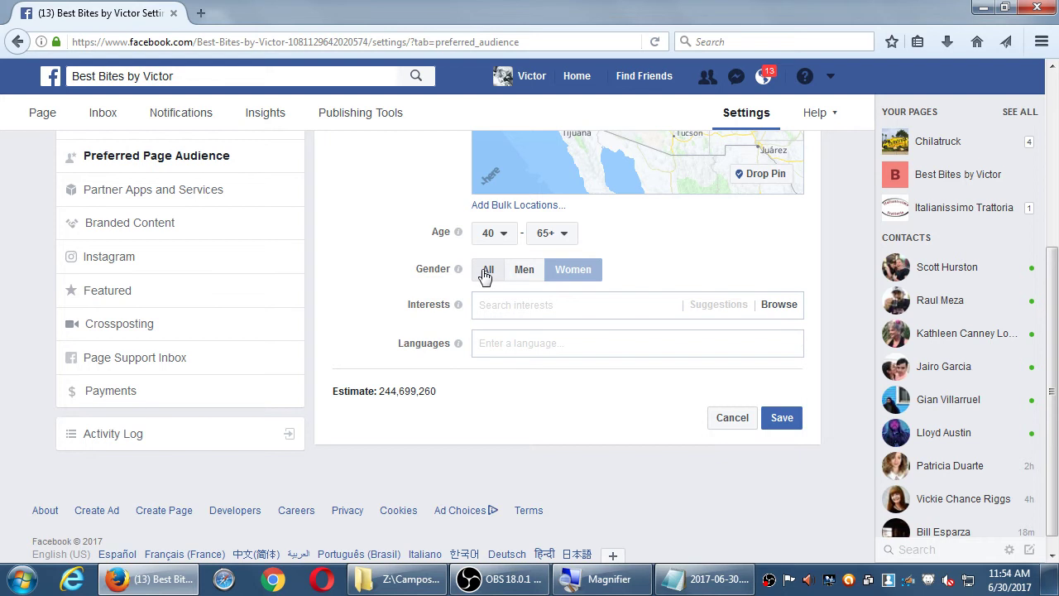
{"action": "left_click", "coordinate": [487, 271]}
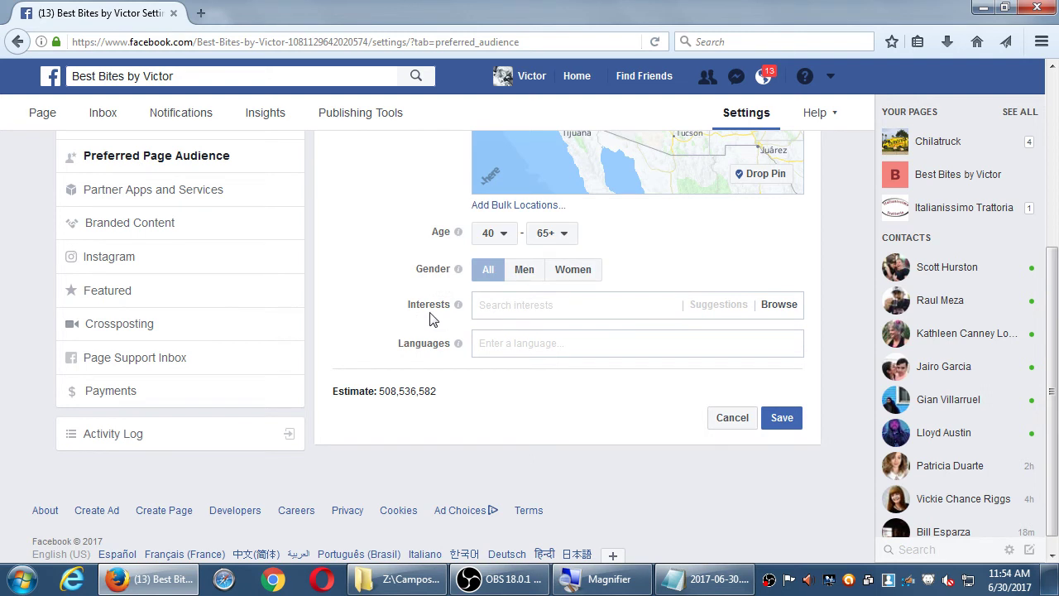
Search the audience interests for "cpa" and "taxes", and close the suggestions without adding any.
{"action": "left_click", "coordinate": [510, 306]}
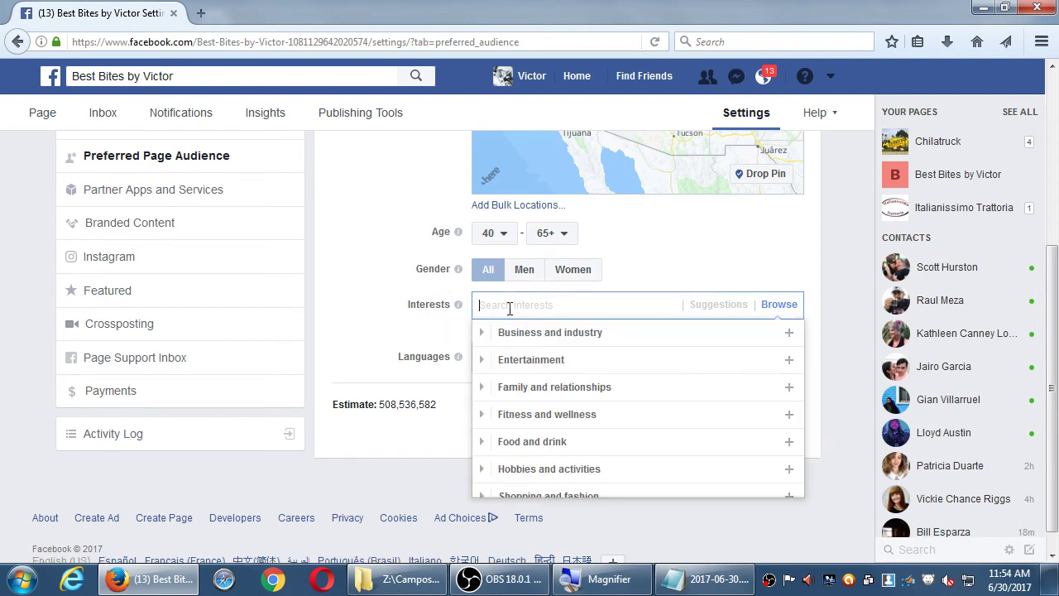
{"action": "left_click", "coordinate": [354, 295]}
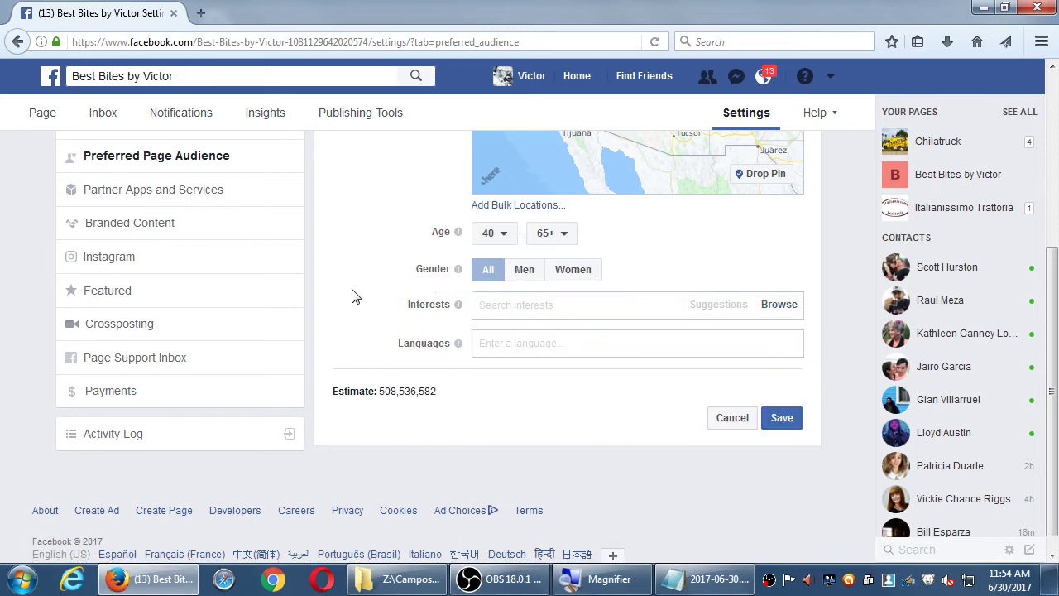
{"action": "left_click", "coordinate": [513, 303]}
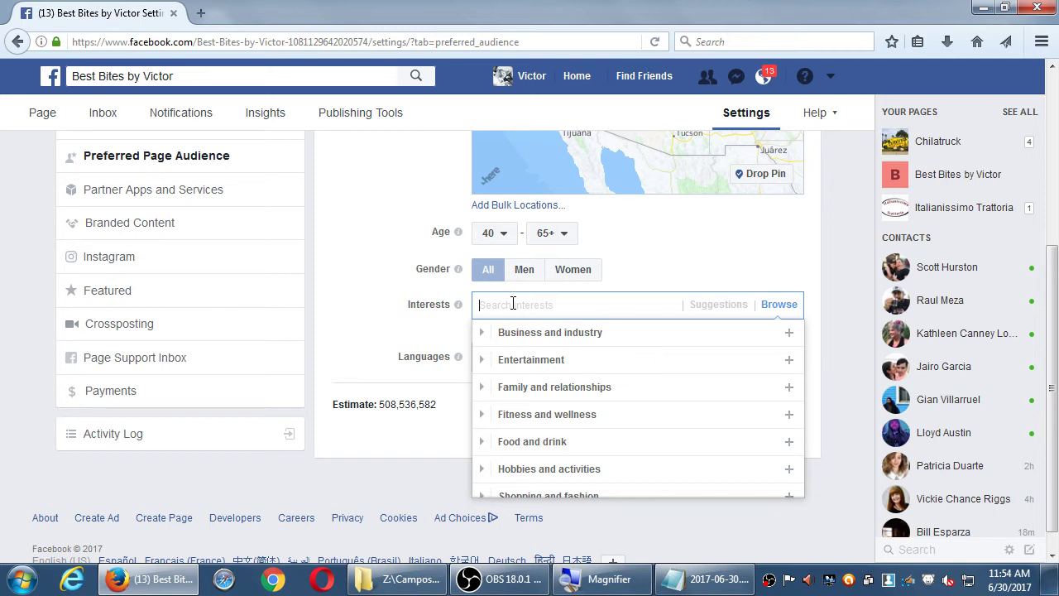
{"action": "type", "text": "cpa"}
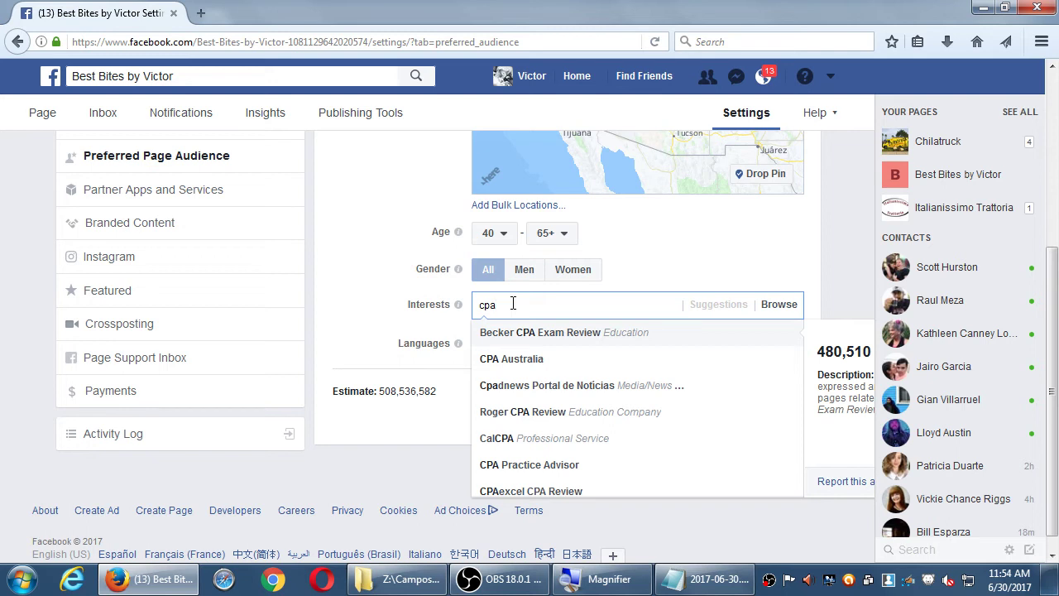
{"action": "key", "text": "BackSpace"}
{"action": "key", "text": "BackSpace"}
{"action": "key", "text": "BackSpace"}
{"action": "type", "text": "taxes"}
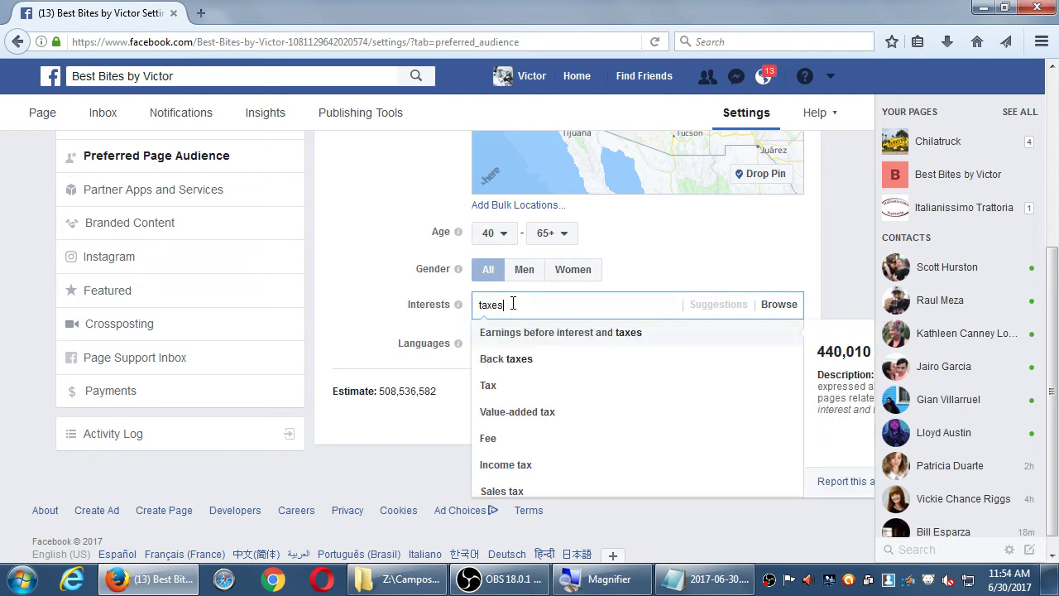
{"action": "scroll", "coordinate": [629, 463], "scroll_direction": "down", "scroll_amount": 1}
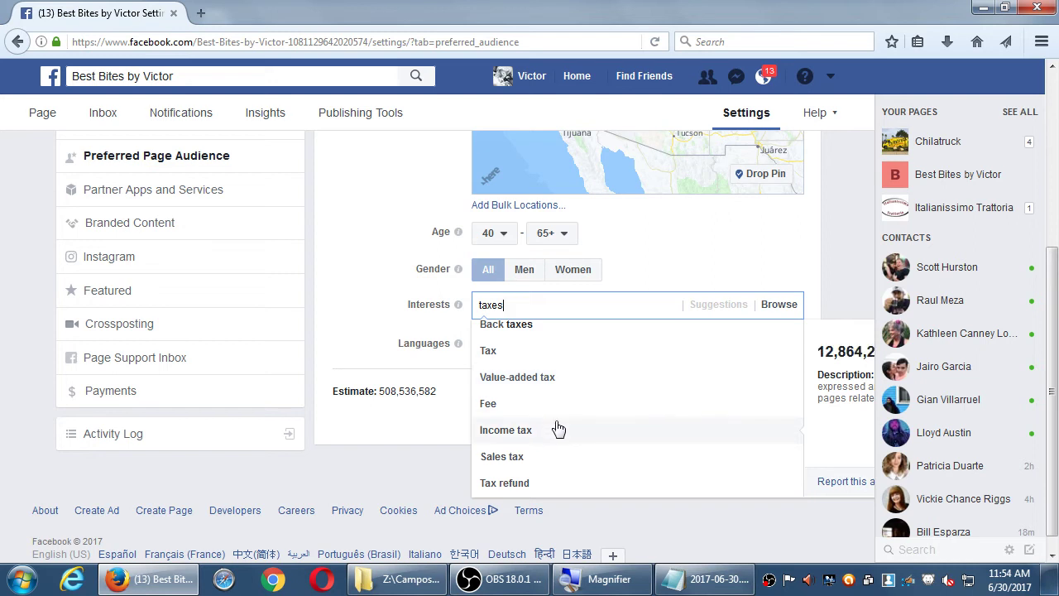
{"action": "key", "text": "Escape"}
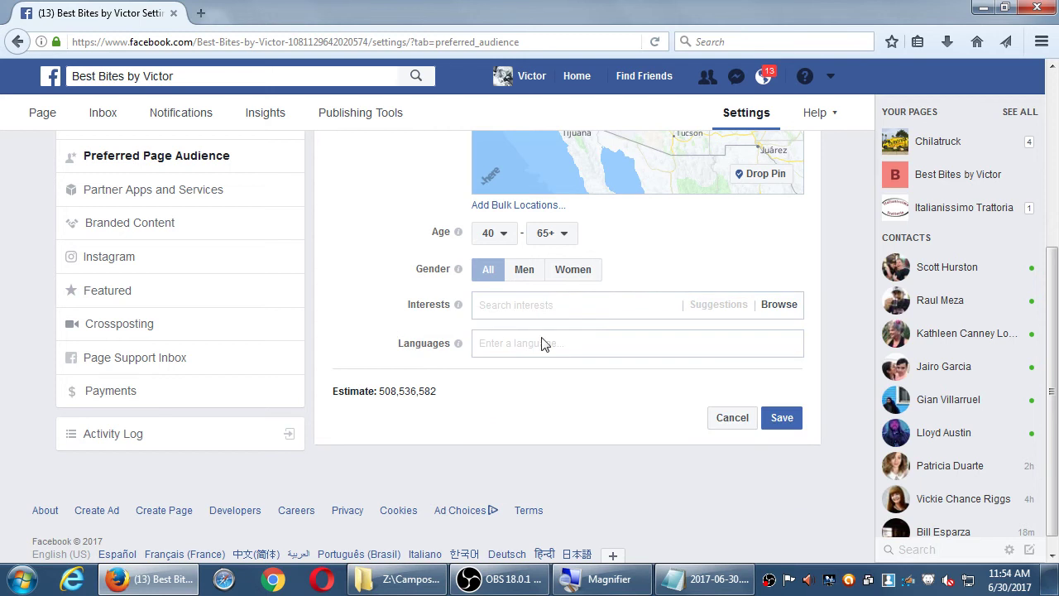
Browse the audience interest categories, examining Business and industry and its Banking subcategories.
{"action": "left_click", "coordinate": [778, 306]}
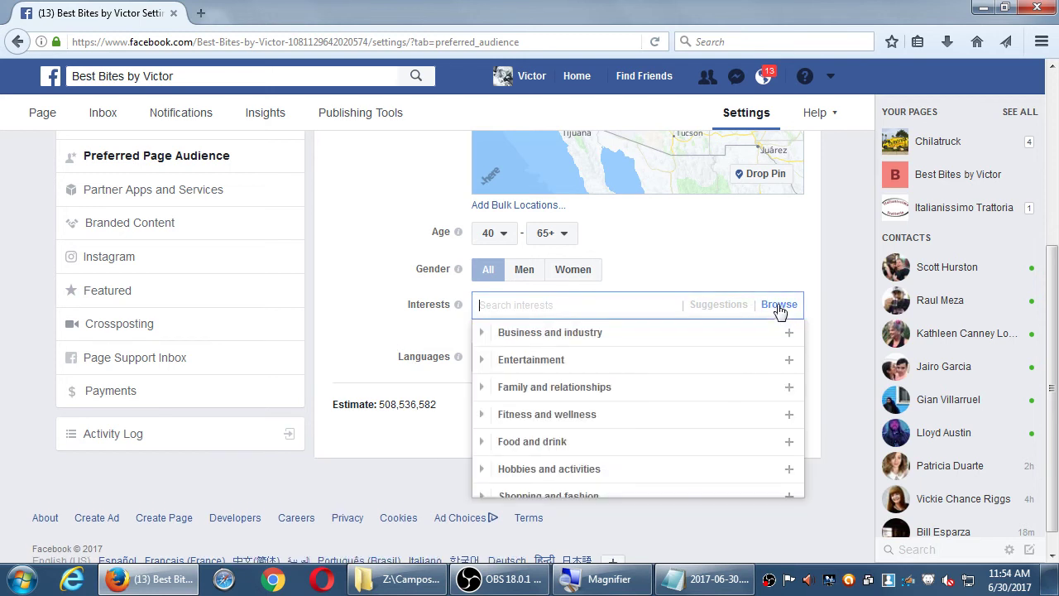
{"action": "scroll", "coordinate": [662, 386], "scroll_direction": "down", "scroll_amount": 2}
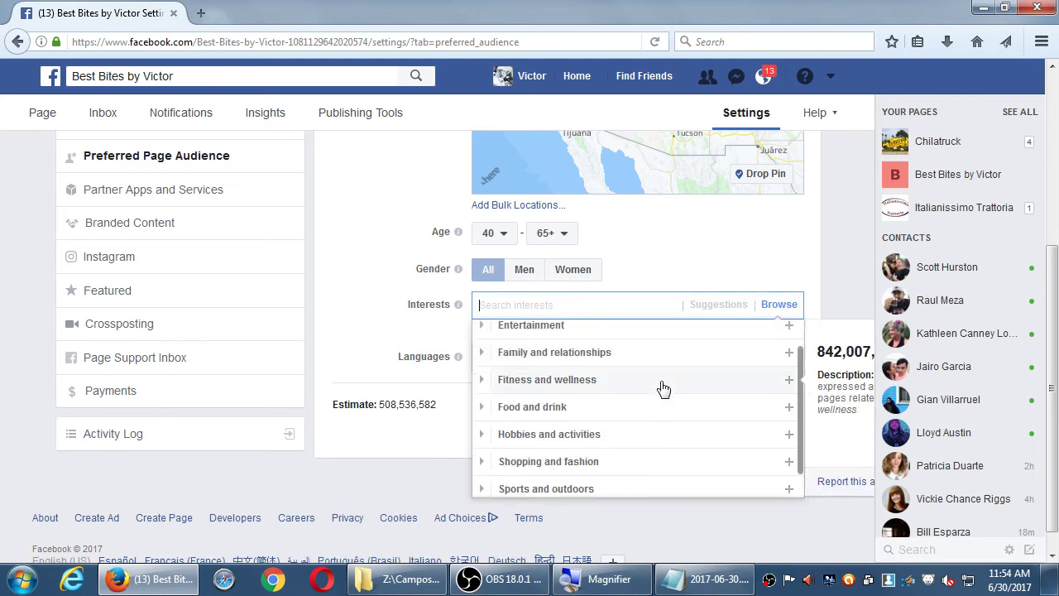
{"action": "scroll", "coordinate": [664, 387], "scroll_direction": "down", "scroll_amount": 1}
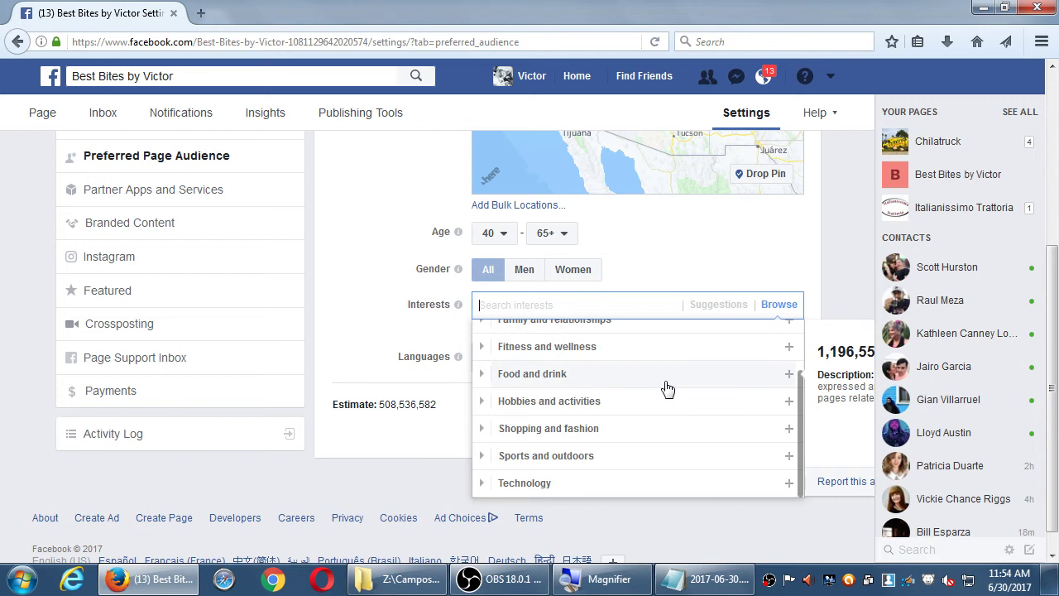
{"action": "scroll", "coordinate": [667, 405], "scroll_direction": "up", "scroll_amount": 3}
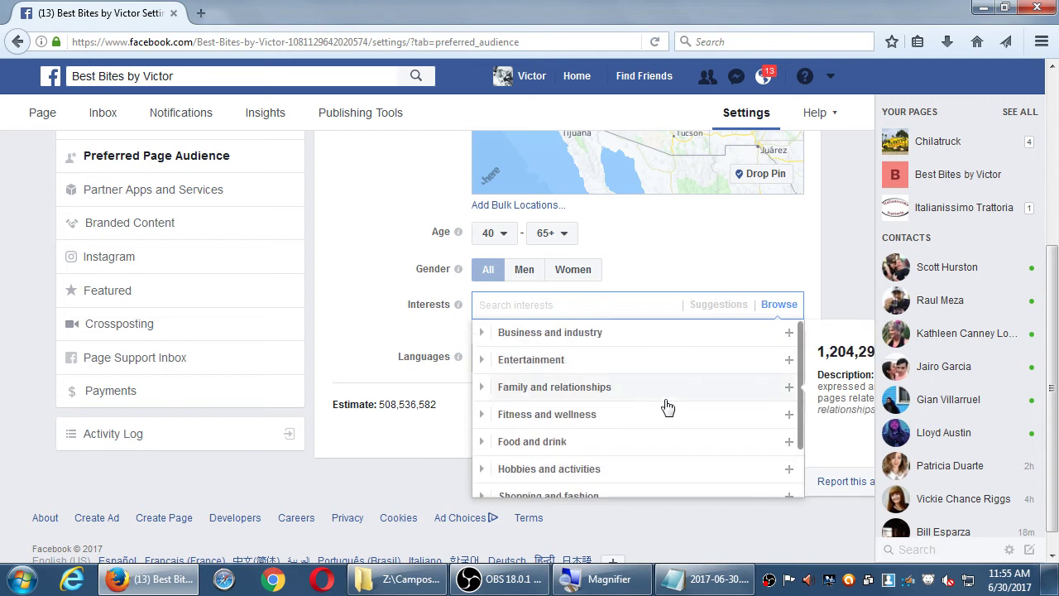
{"action": "left_click", "coordinate": [482, 338]}
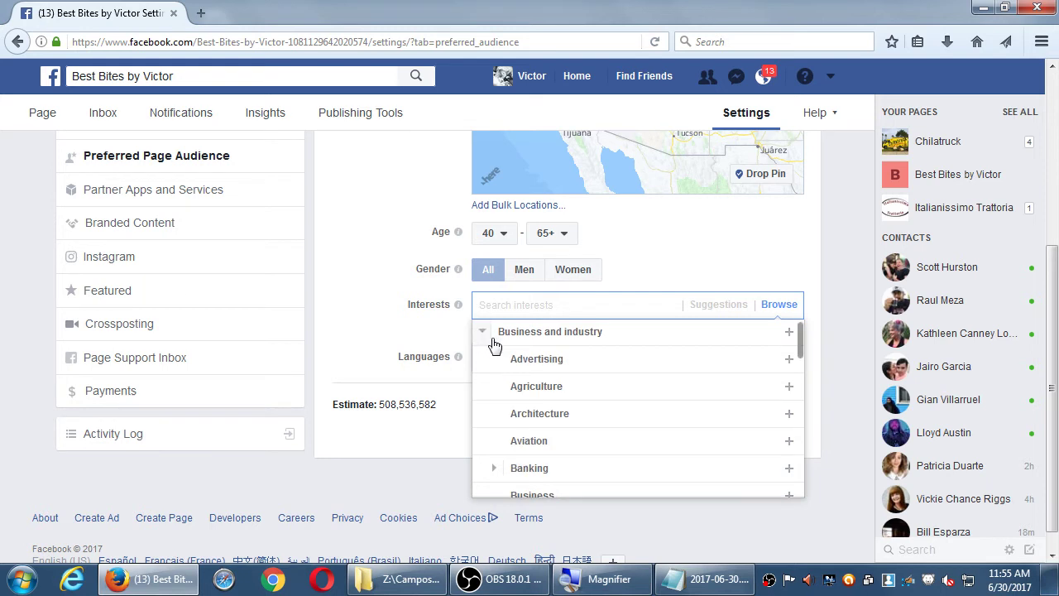
{"action": "scroll", "coordinate": [579, 422], "scroll_direction": "down", "scroll_amount": 1}
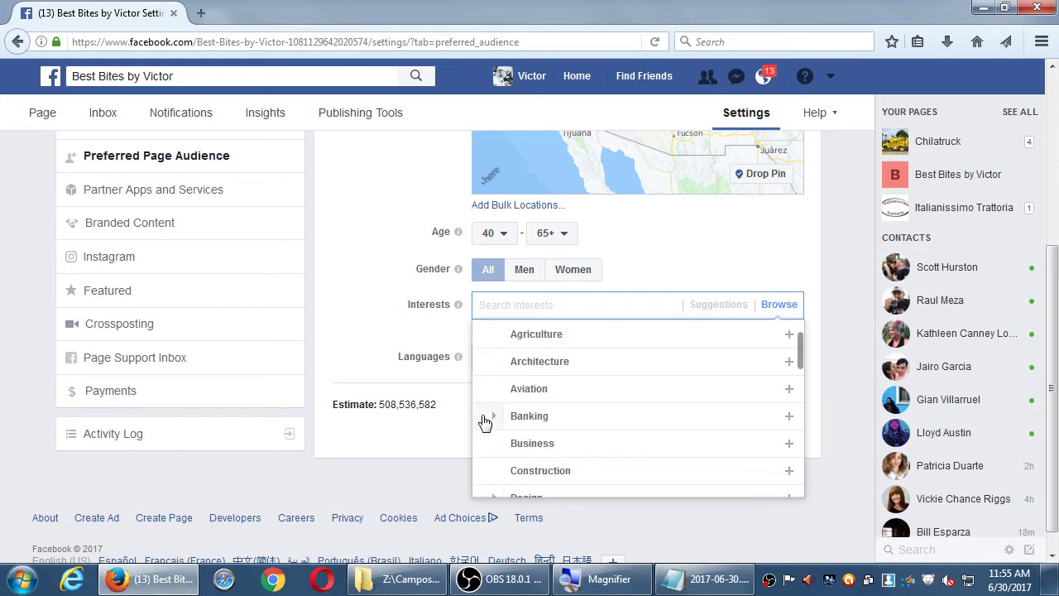
{"action": "left_click", "coordinate": [491, 418]}
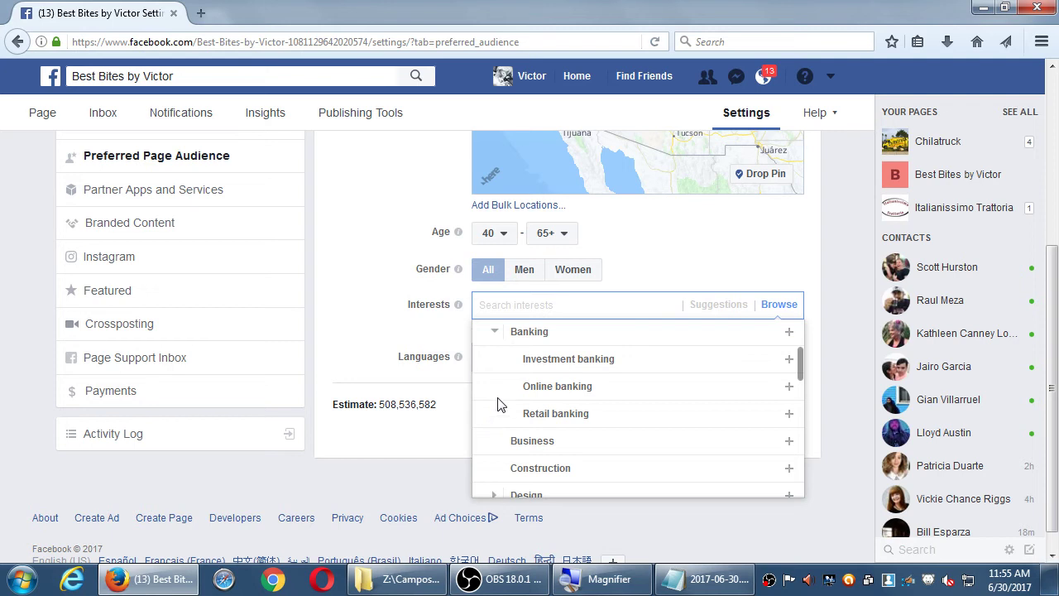
{"action": "left_click", "coordinate": [492, 333]}
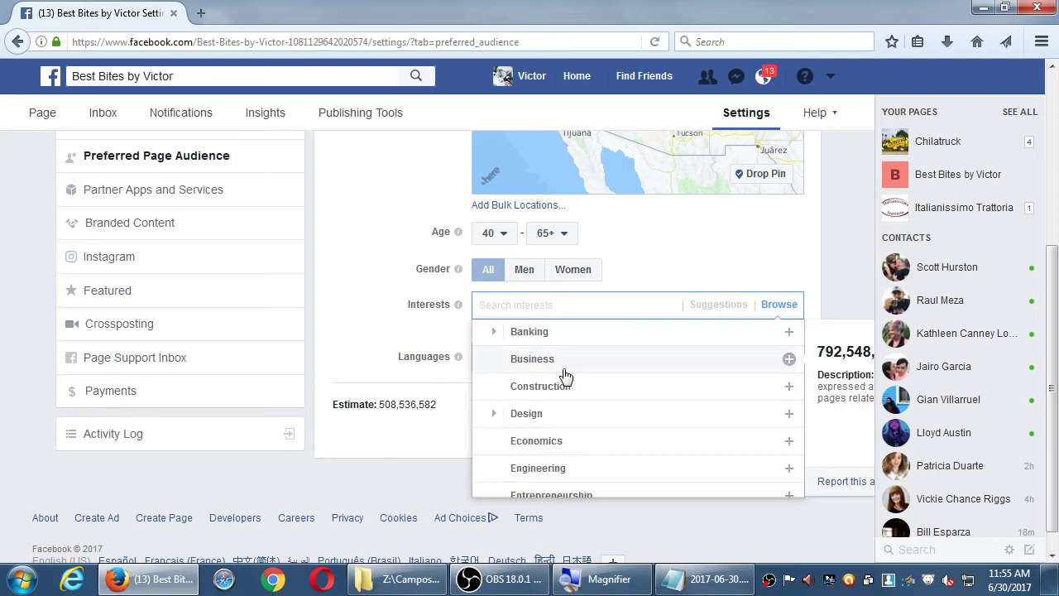
Add Personal finance from the Business and industry category to the preferred audience's interests.
{"action": "scroll", "coordinate": [563, 374], "scroll_direction": "down", "scroll_amount": 3}
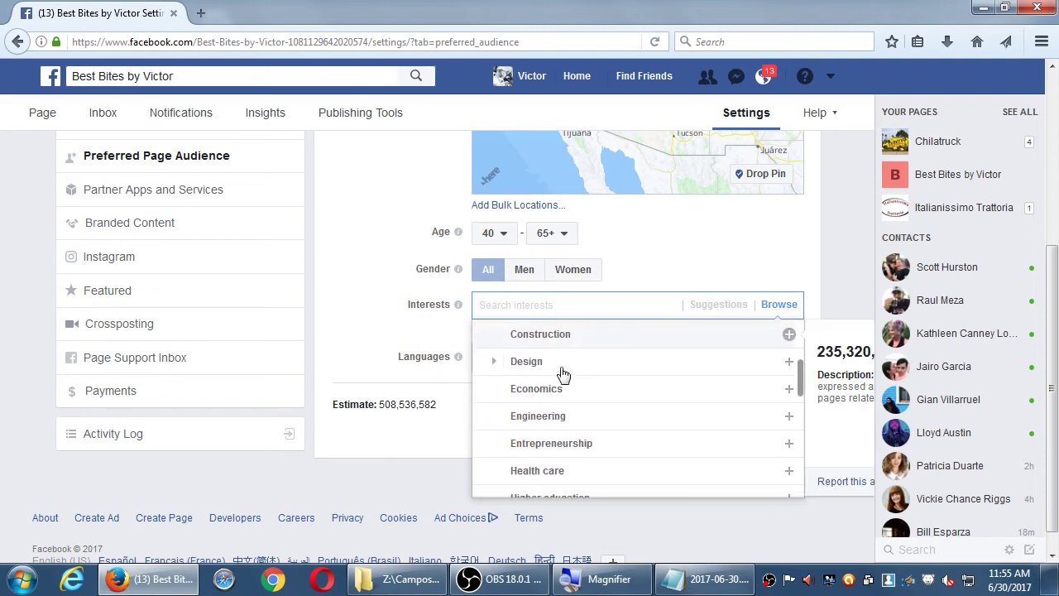
{"action": "scroll", "coordinate": [563, 375], "scroll_direction": "down", "scroll_amount": 4}
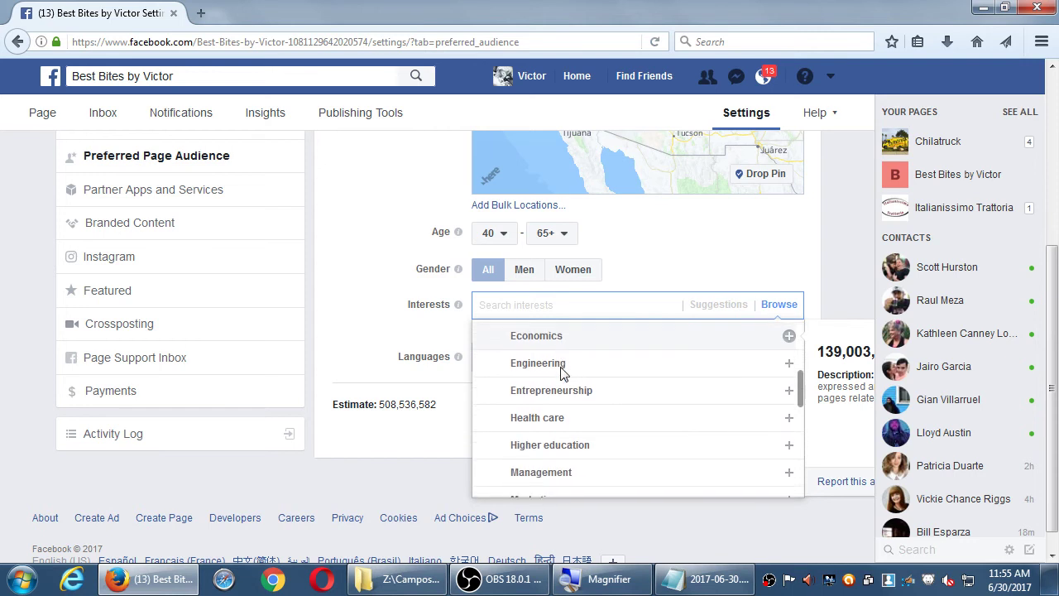
{"action": "scroll", "coordinate": [563, 374], "scroll_direction": "down", "scroll_amount": 3}
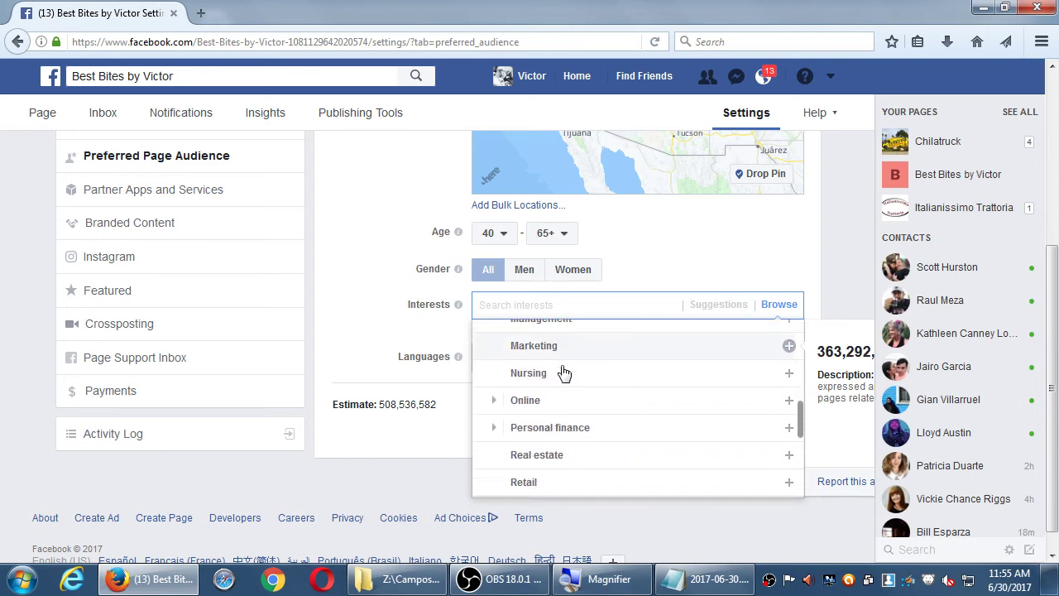
{"action": "left_click", "coordinate": [492, 413]}
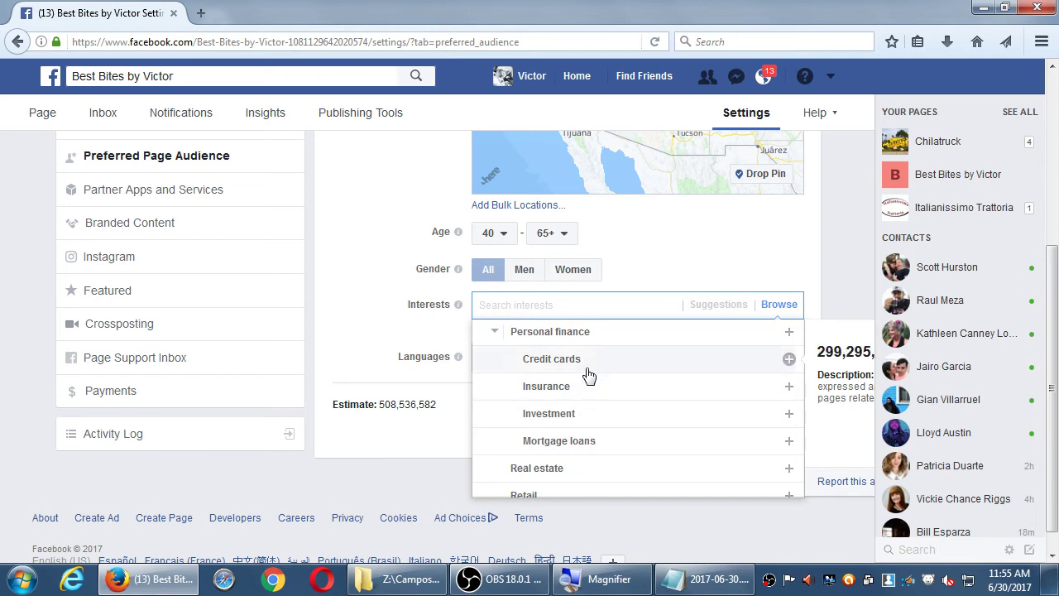
{"action": "left_click", "coordinate": [789, 332]}
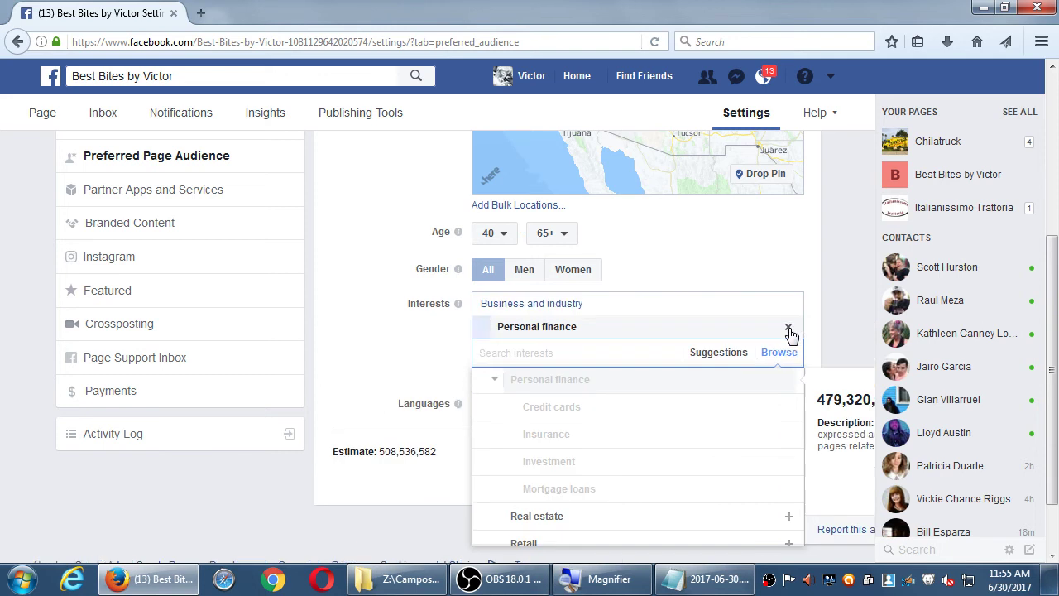
{"action": "left_click", "coordinate": [369, 357]}
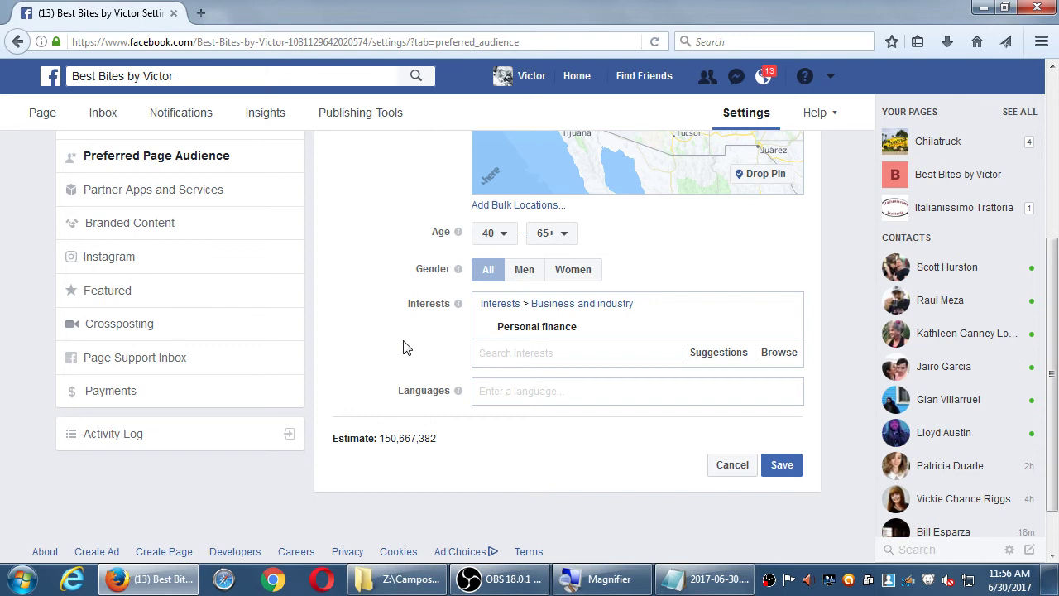
Add the suggested interest Financial services to the preferred audience.
{"action": "left_click", "coordinate": [584, 351]}
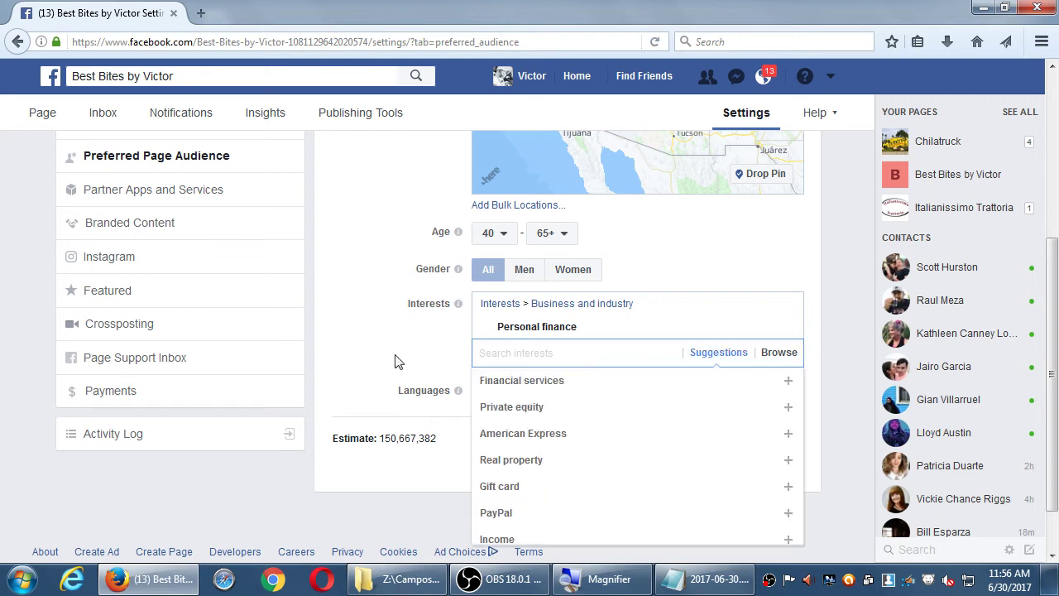
{"action": "scroll", "coordinate": [392, 354], "scroll_direction": "down", "scroll_amount": 1}
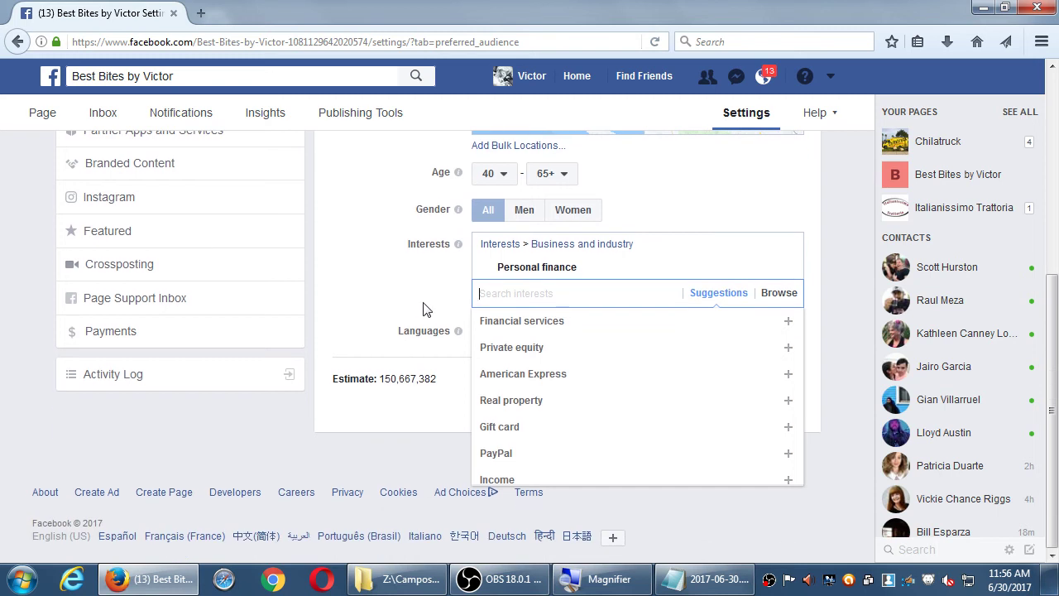
{"action": "left_click", "coordinate": [492, 321]}
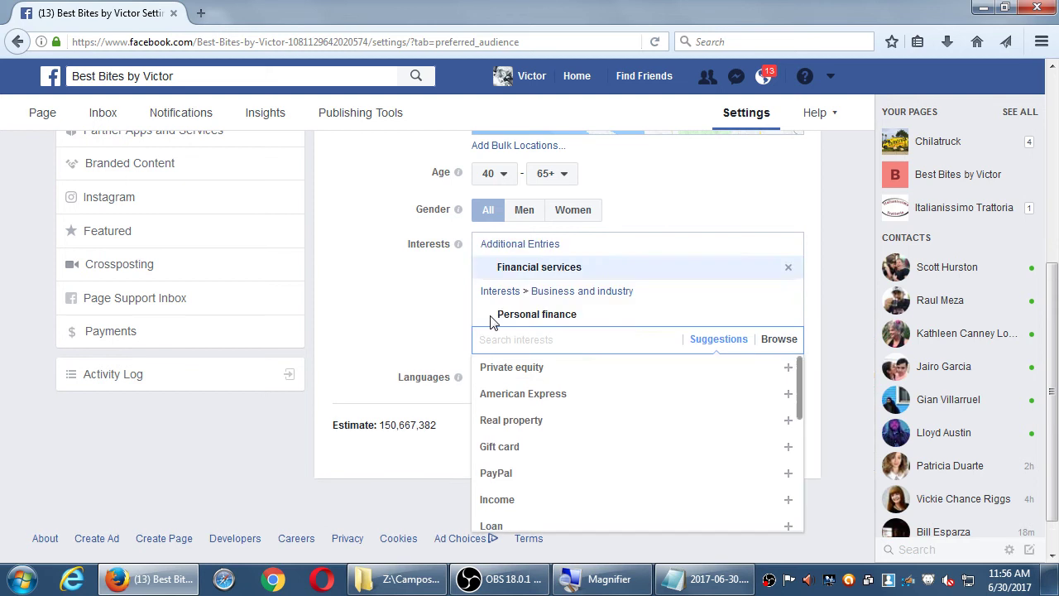
{"action": "left_click", "coordinate": [360, 320]}
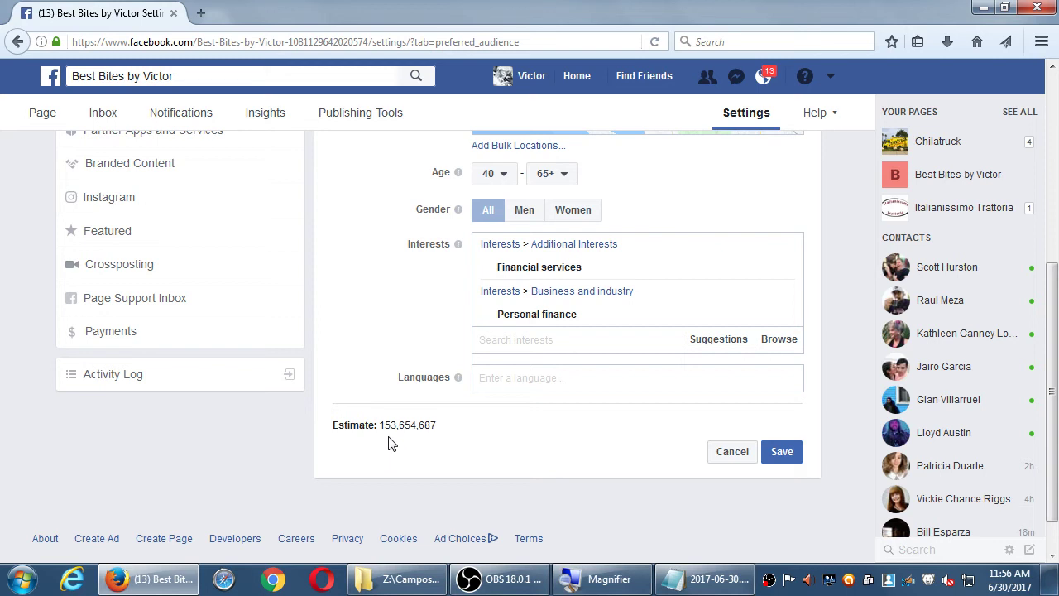
Switch to the 2017-06-30 notes file and start a new unindented line below the Adding Roles notes about setting your Target audience.
{"action": "left_click", "coordinate": [680, 583]}
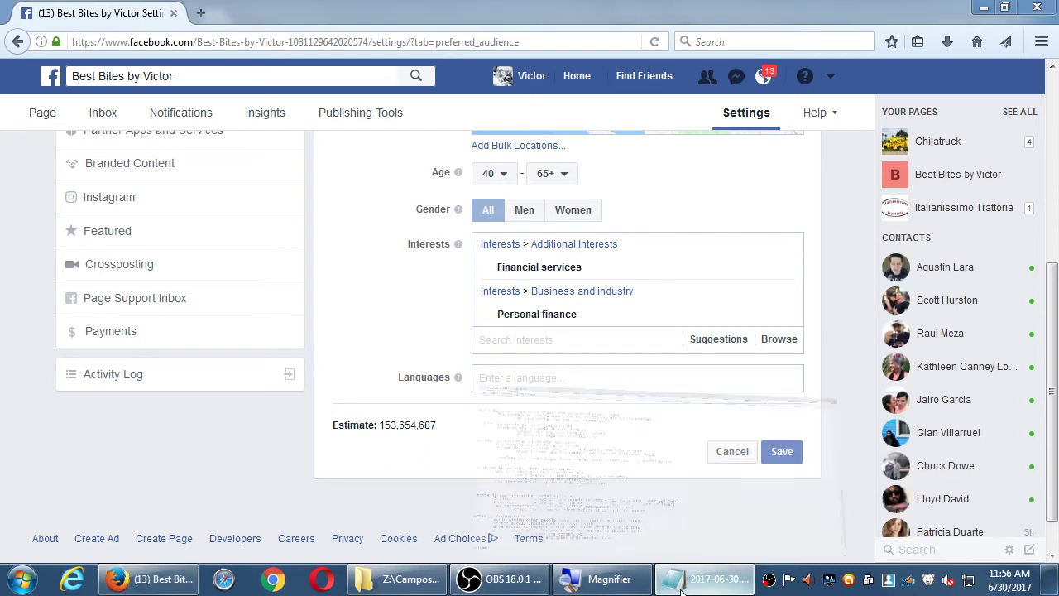
{"action": "key", "text": "super+plus"}
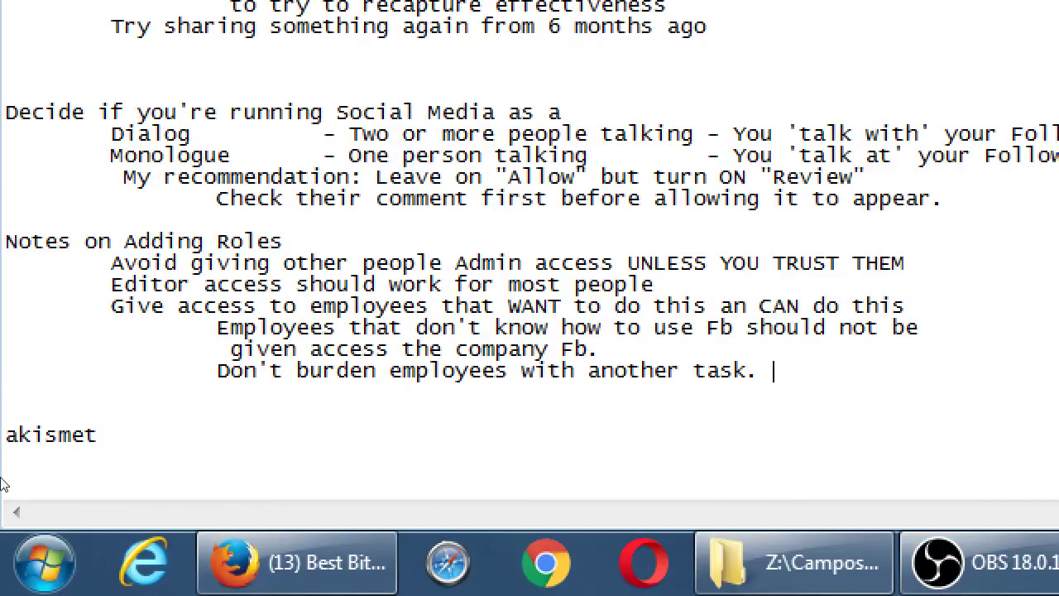
{"action": "key", "text": "Return"}
{"action": "key", "text": "Return"}
{"action": "key", "text": "Up"}
{"action": "key", "text": "Up"}
{"action": "key", "text": "Tab"}
{"action": "type", "text": "S"}
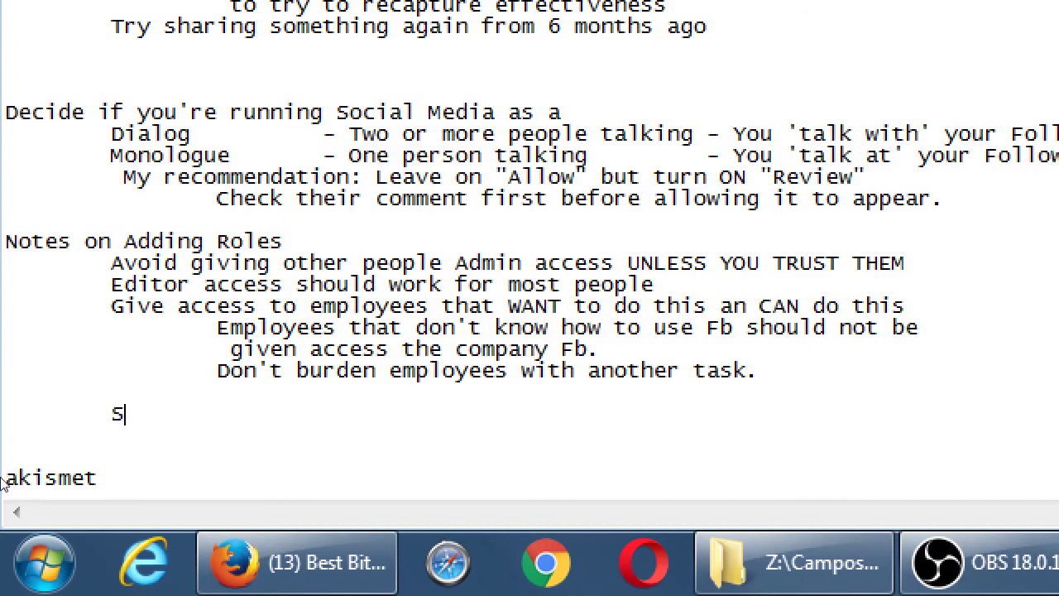
{"action": "key", "text": "BackSpace"}
{"action": "type", "text": "S"}
{"action": "key", "text": "BackSpace"}
{"action": "key", "text": "BackSpace"}
{"action": "type", "text": "Set your "}
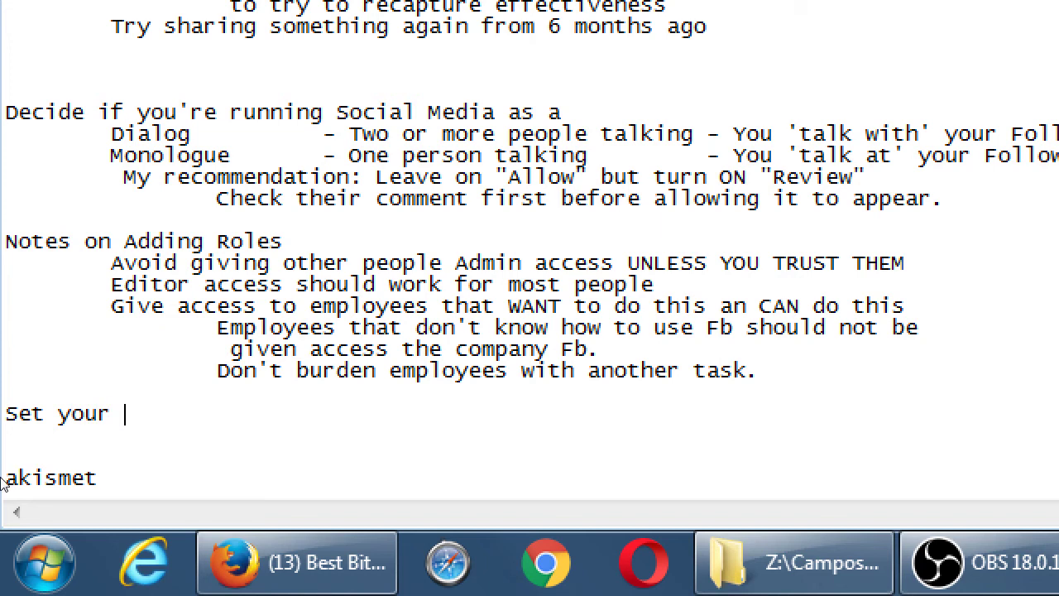
{"action": "type", "text": "RT"}
{"action": "key", "text": "BackSpace"}
{"action": "key", "text": "BackSpace"}
{"action": "type", "text": "Trge"}
{"action": "key", "text": "BackSpace"}
{"action": "key", "text": "BackSpace"}
{"action": "type", "text": "arget aude"}
{"action": "key", "text": "BackSpace"}
{"action": "type", "text": "ie"}
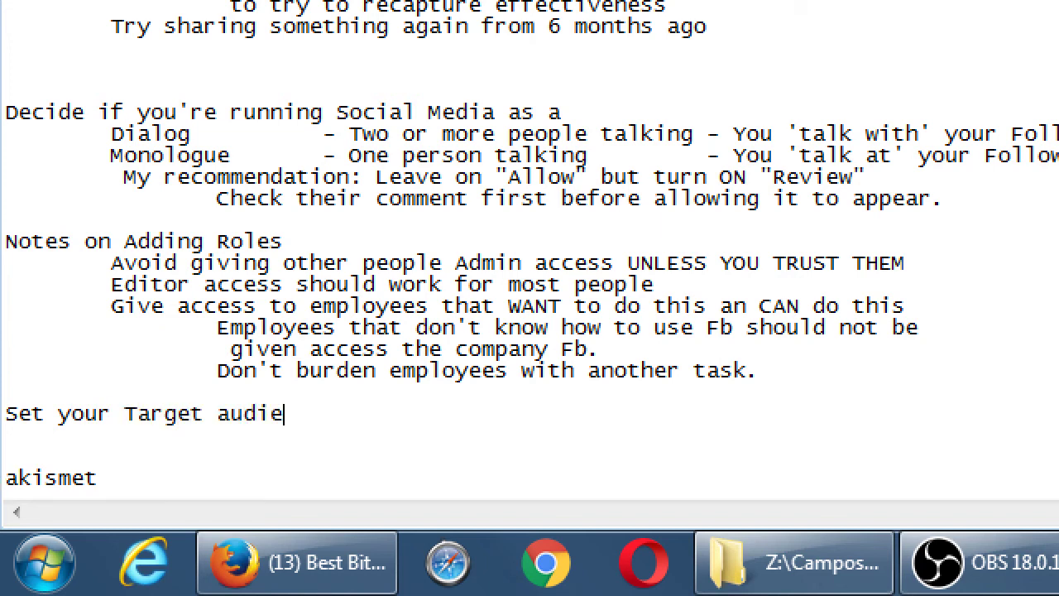
Complete the new line to read "Set your Target audience. Who would be interested in your Page?".
{"action": "type", "text": "nce. Who s"}
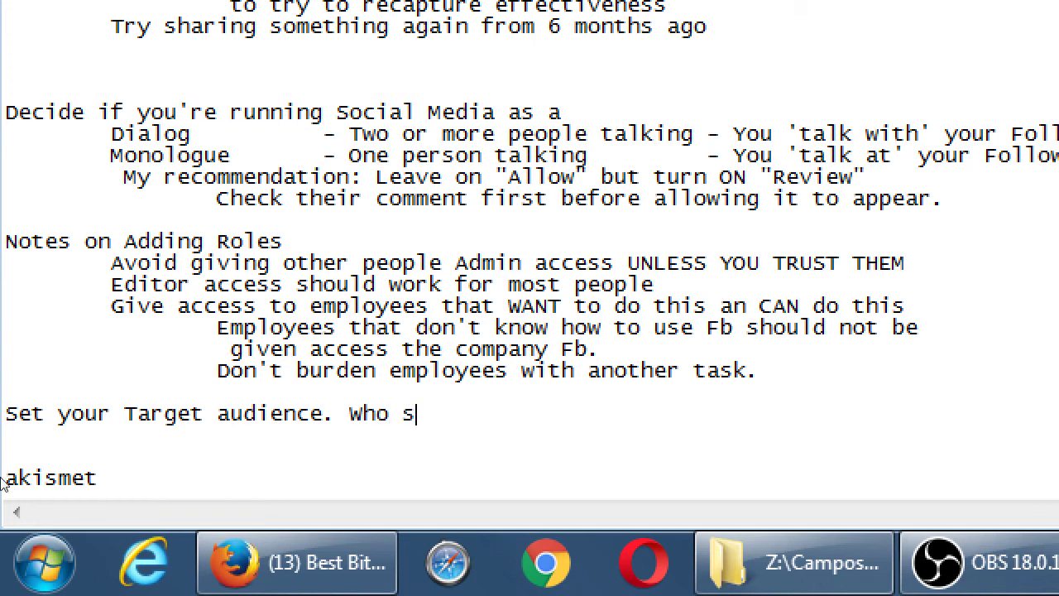
{"action": "key", "text": "BackSpace"}
{"action": "type", "text": "would be"}
{"action": "type", "text": "i"}
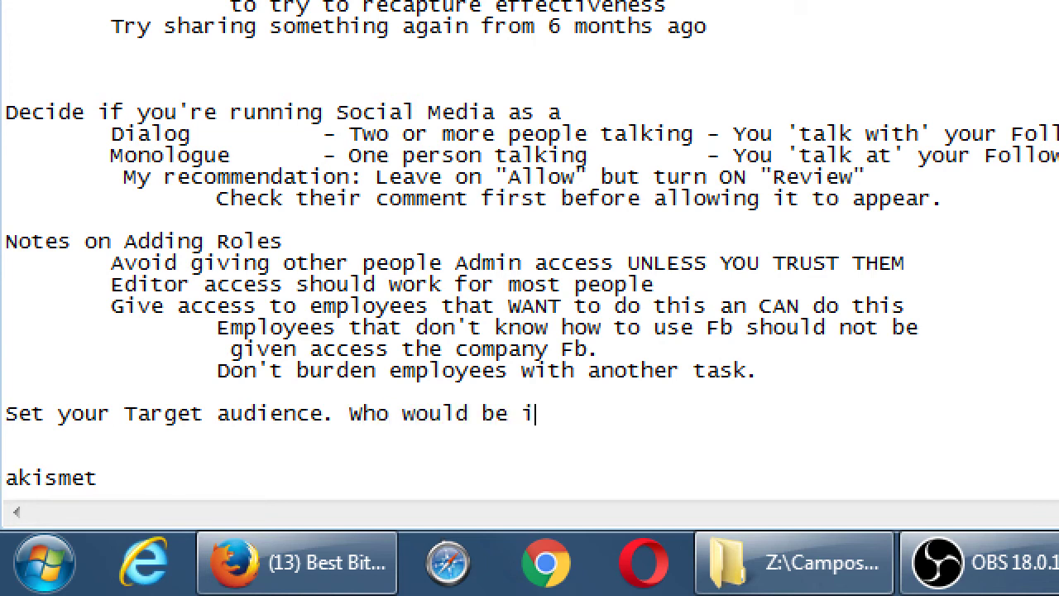
{"action": "type", "text": "nterested in your Page?"}
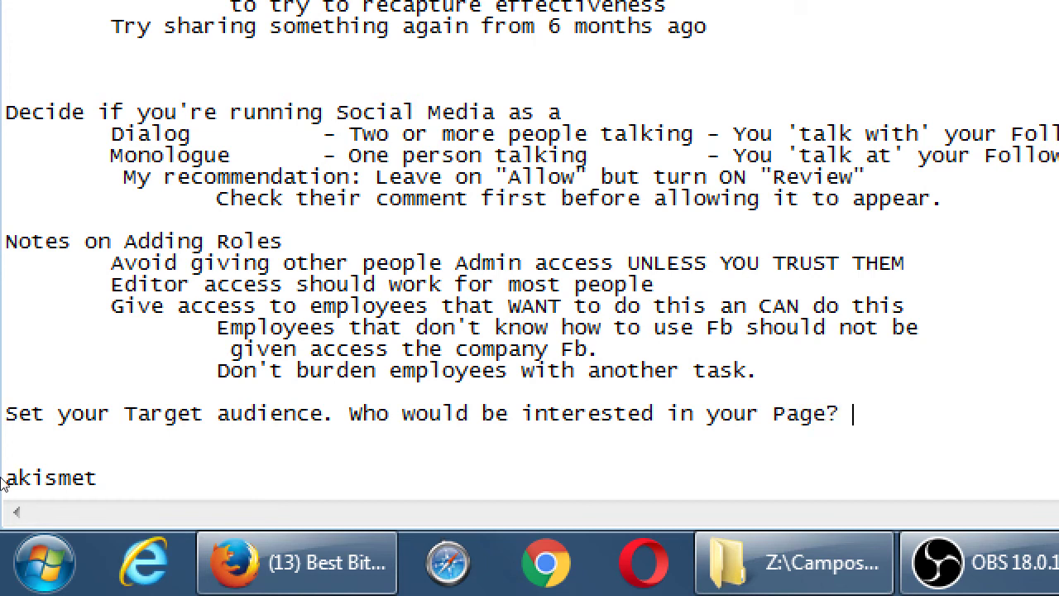
Start an indented line under the Target audience heading with "You can customize".
{"action": "key", "text": "Return"}
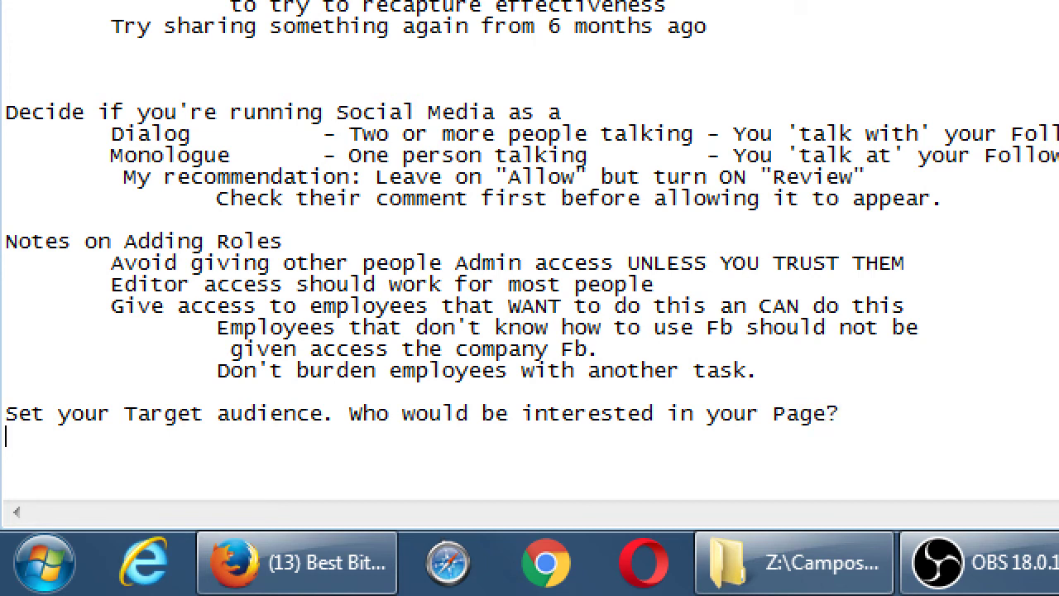
{"action": "key", "text": "Tab"}
{"action": "type", "text": "You can customize"}
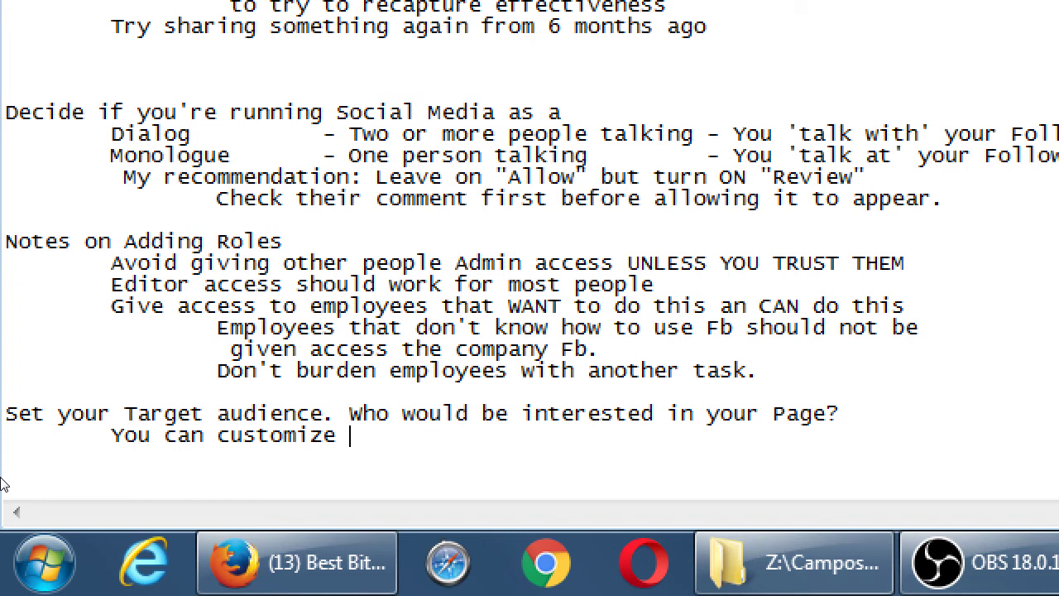
Insert the indented line "up to 5 (up to 3)" above the "You can customize" line, and return to that line's end.
{"action": "key", "text": "Up"}
{"action": "key", "text": "End"}
{"action": "key", "text": "Return"}
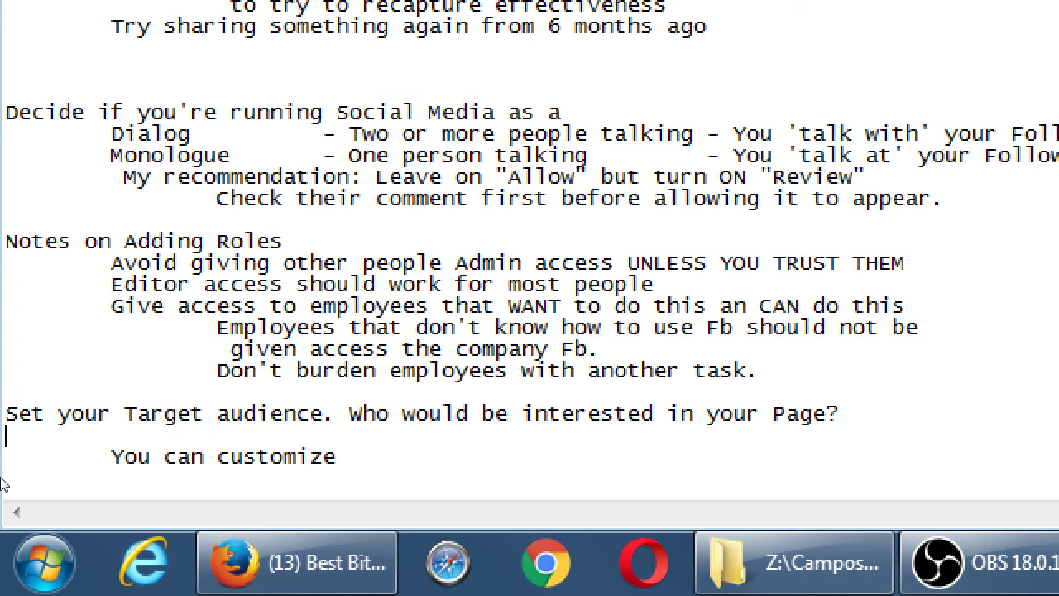
{"action": "key", "text": "Tab"}
{"action": "type", "text": "up to 5"}
{"action": "key", "text": "shift+Left"}
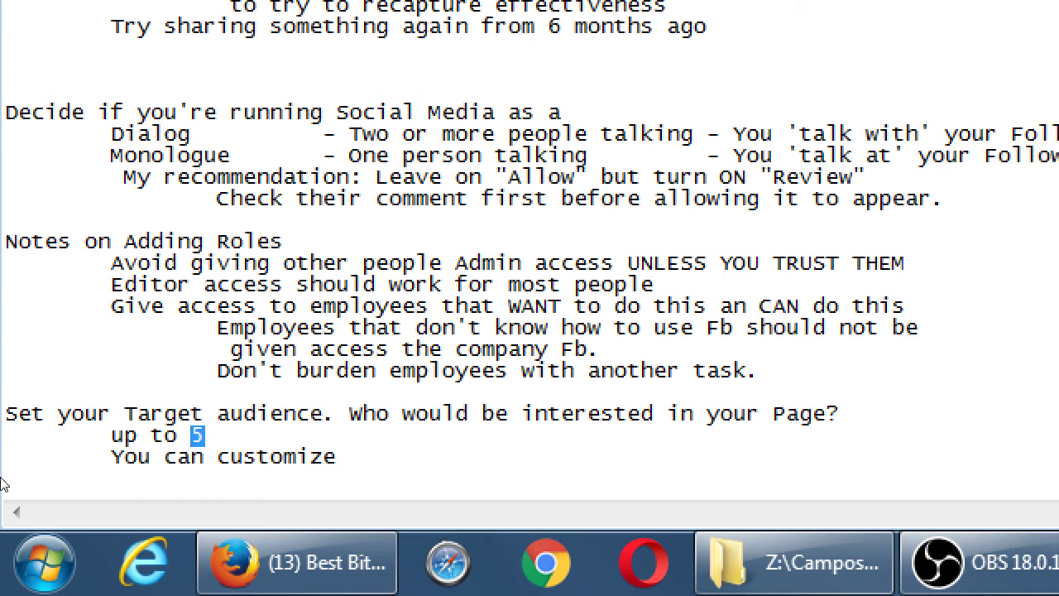
{"action": "key", "text": "Right"}
{"action": "type", "text": "(up to 3)"}
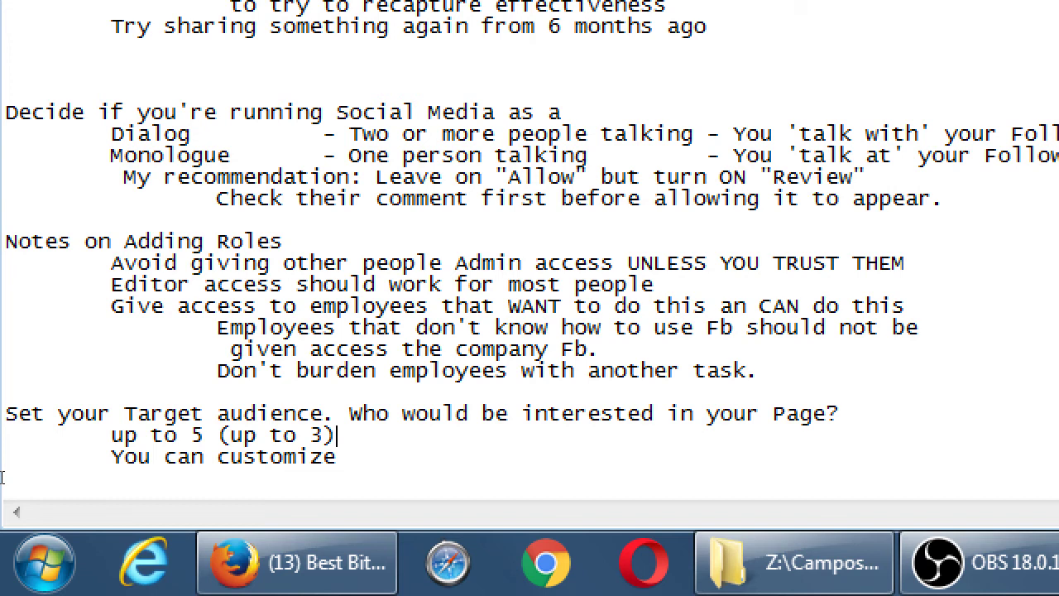
{"action": "key", "text": "Down"}
{"action": "key", "text": "Up"}
{"action": "key", "text": "Down"}
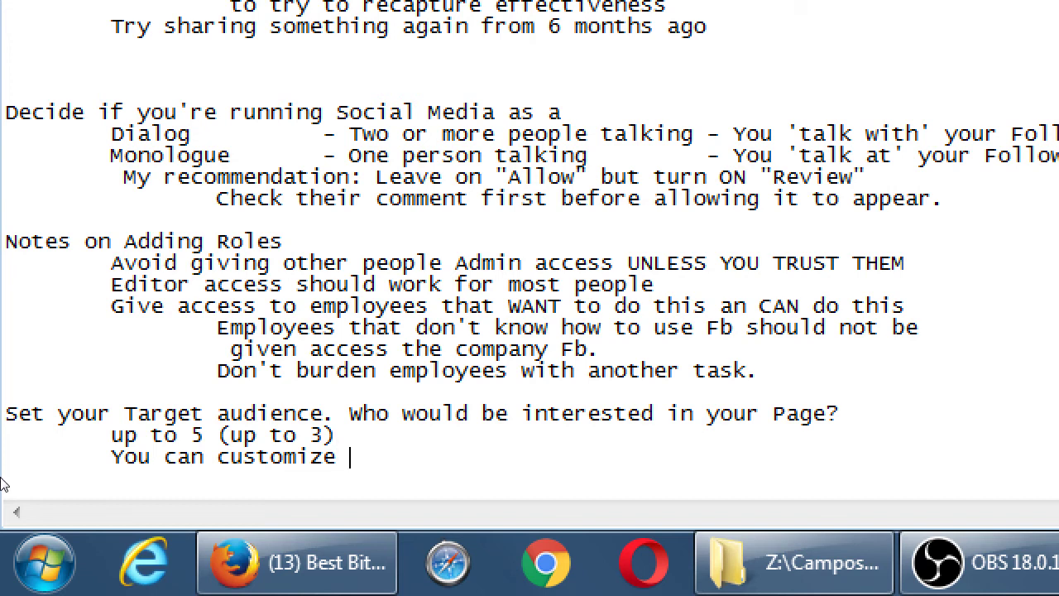